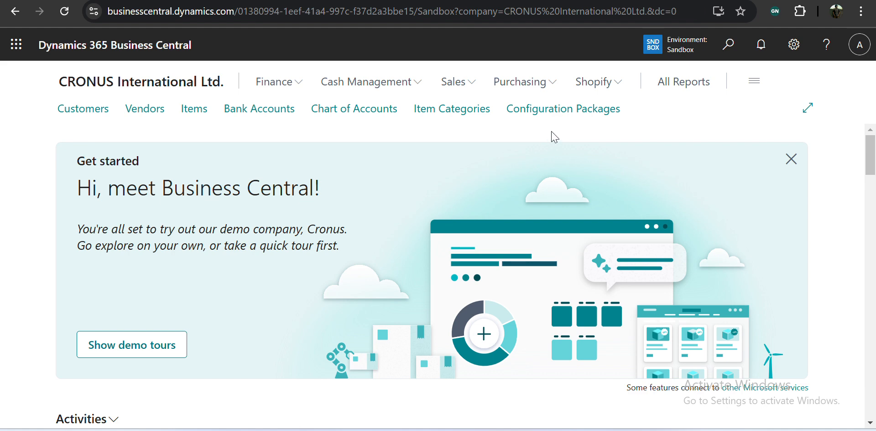
Step: Search for "Chart of acc" and open the Chart of Accounts list page
click(724, 47)
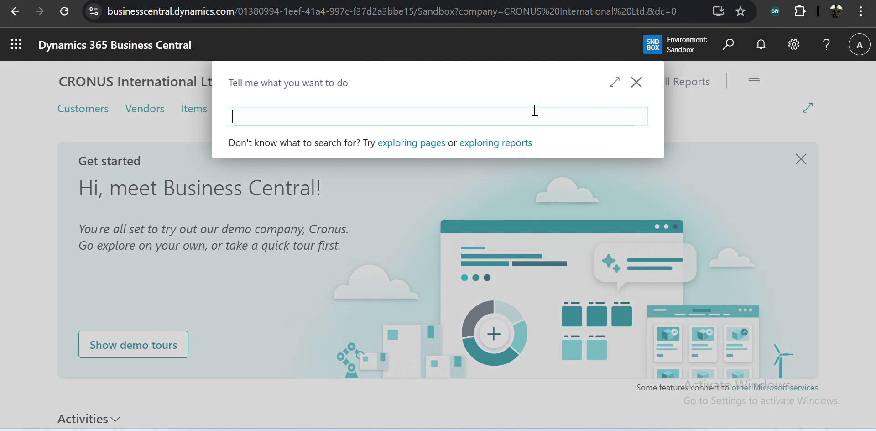
text(Chart of acc)
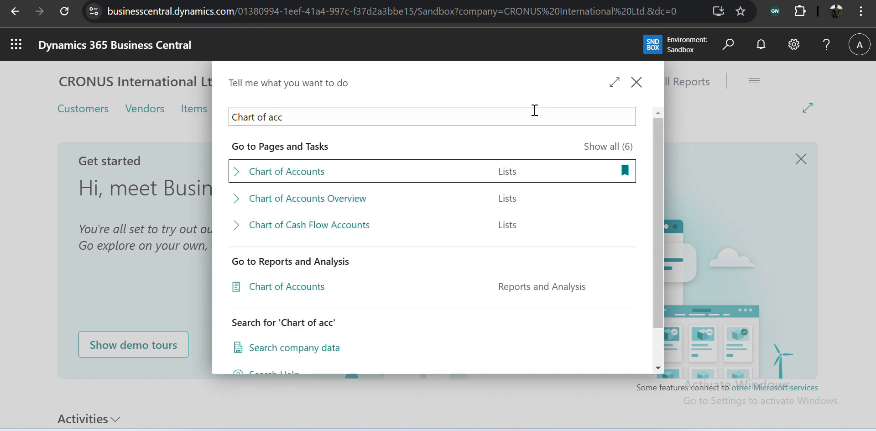
click(459, 172)
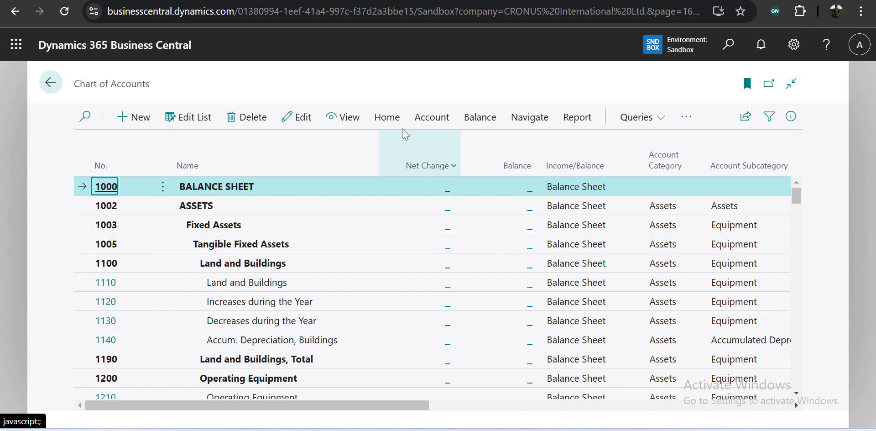
click(387, 117)
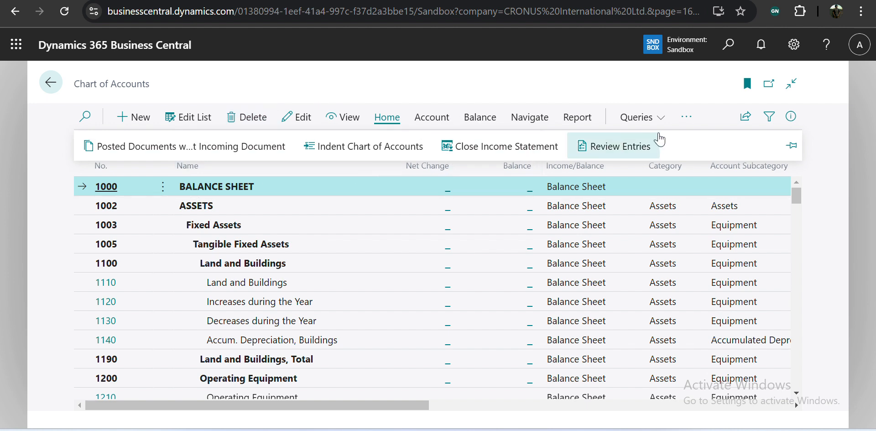
click(432, 115)
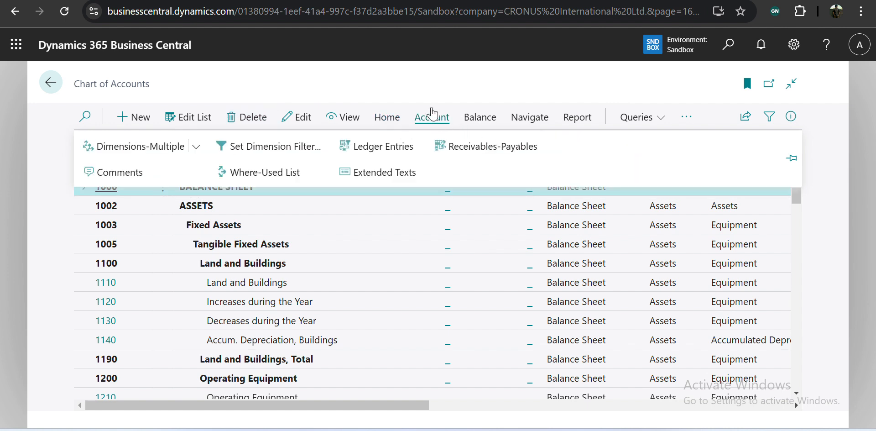
click(476, 119)
click(524, 119)
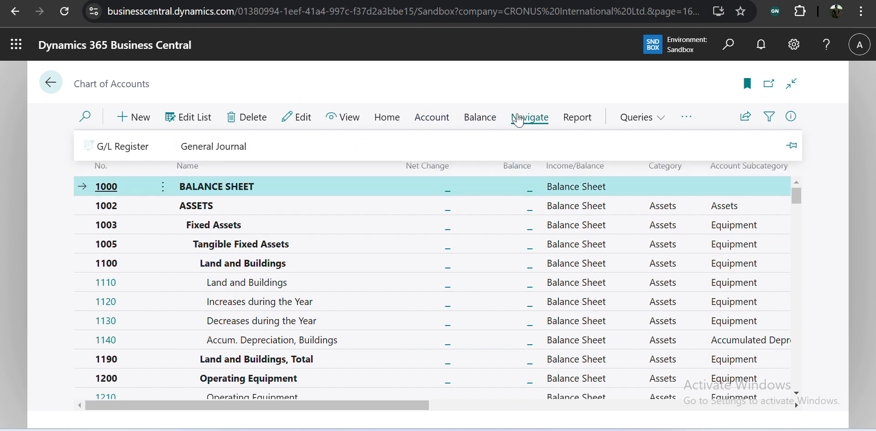
click(386, 118)
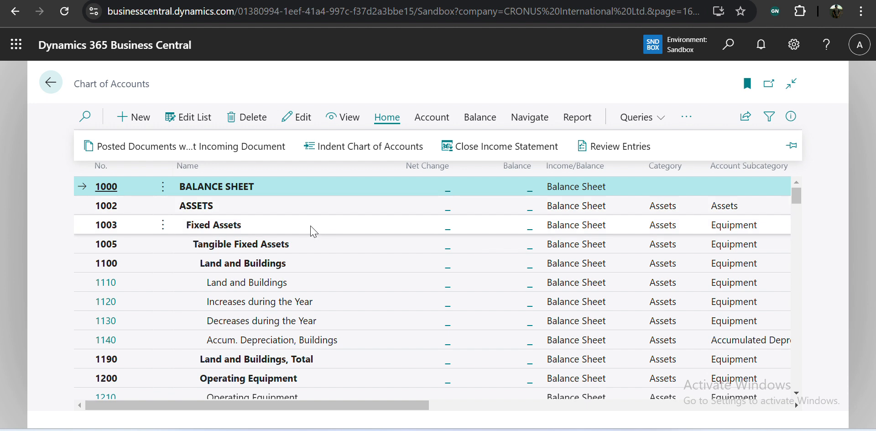
Step: Open the G/L account card of the BALANCE SHEET heading account and collapse its General and Posting sections
click(101, 191)
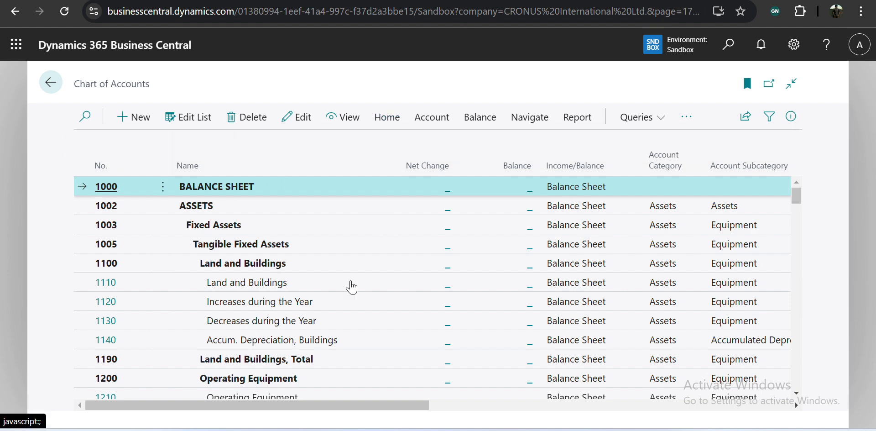
click(421, 251)
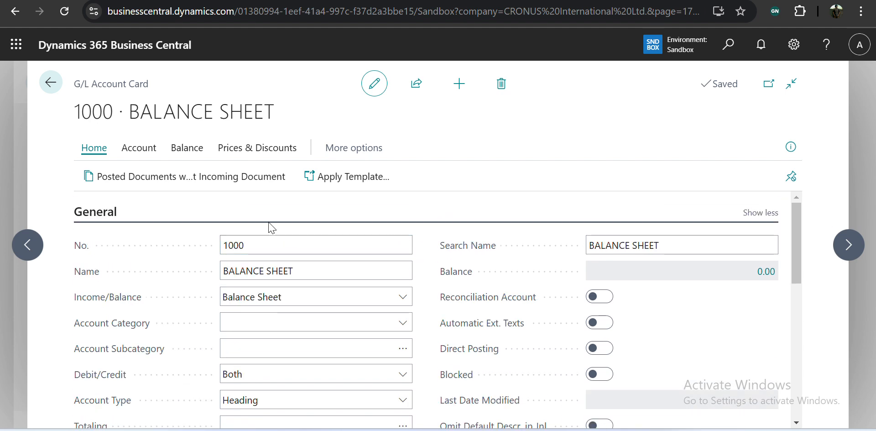
click(105, 218)
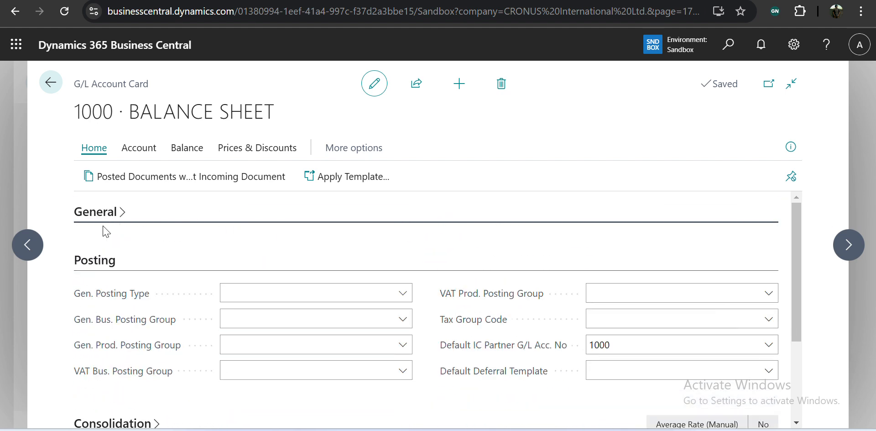
click(104, 264)
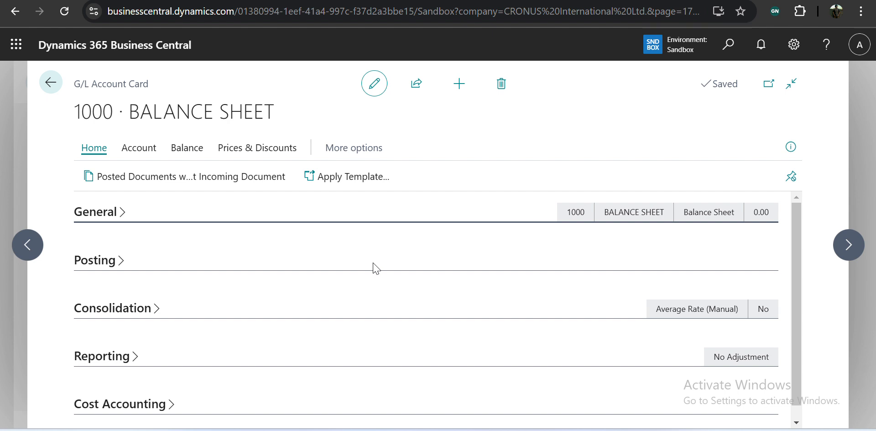
Step: Expand the General section of the BALANCE SHEET account card and examine all of its fields
click(109, 223)
scroll(566, 303, down, 2)
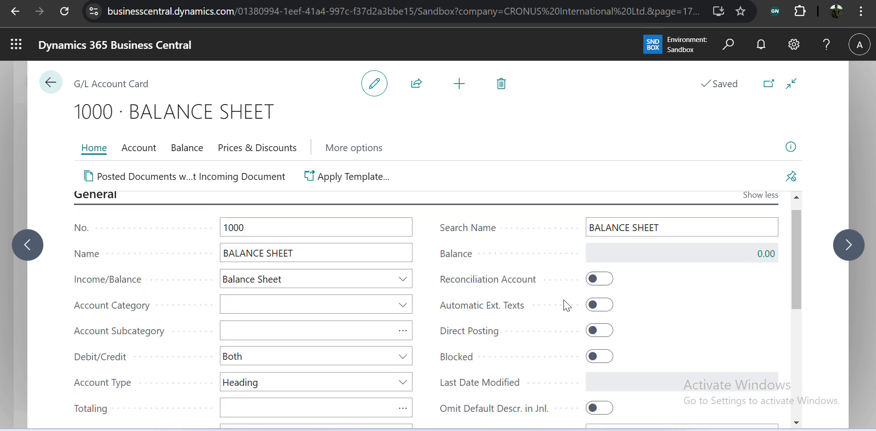
scroll(567, 305, down, 1)
scroll(567, 305, up, 3)
scroll(567, 305, down, 3)
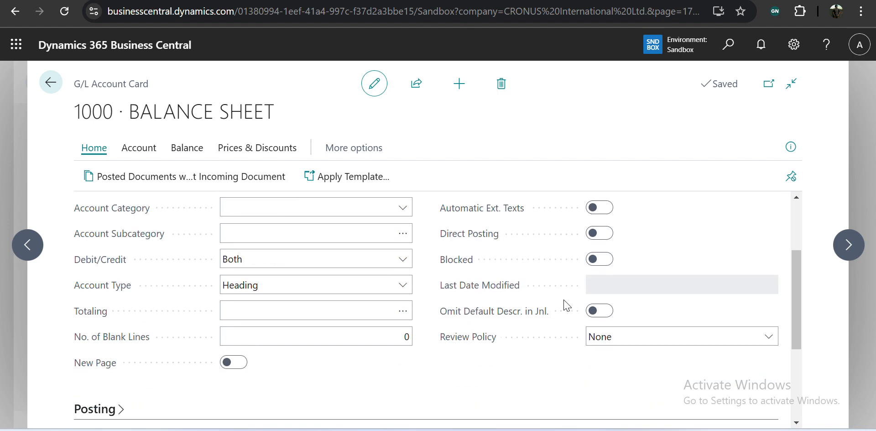
scroll(567, 305, up, 3)
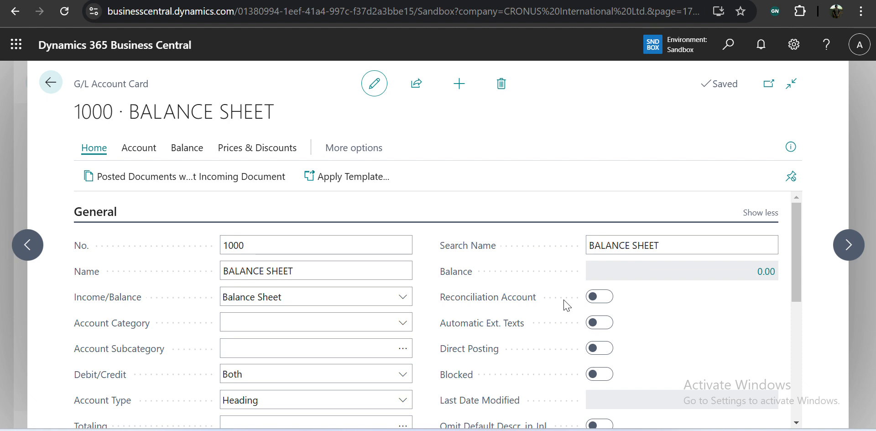
Step: Return to the Chart of Accounts and examine the account structure from the balance sheet accounts down to net income
click(51, 83)
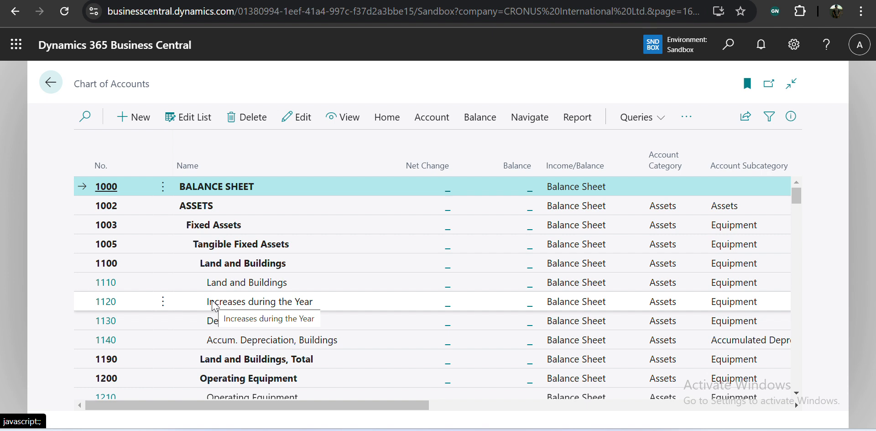
scroll(215, 305, down, 2)
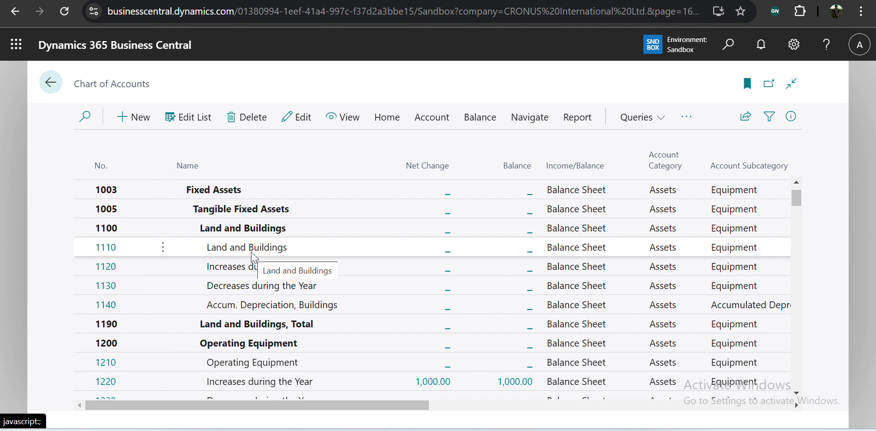
scroll(254, 257, up, 2)
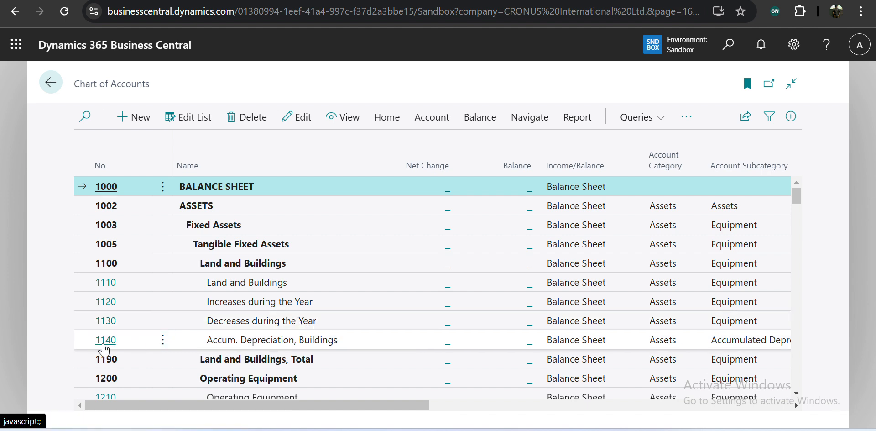
scroll(114, 351, down, 3)
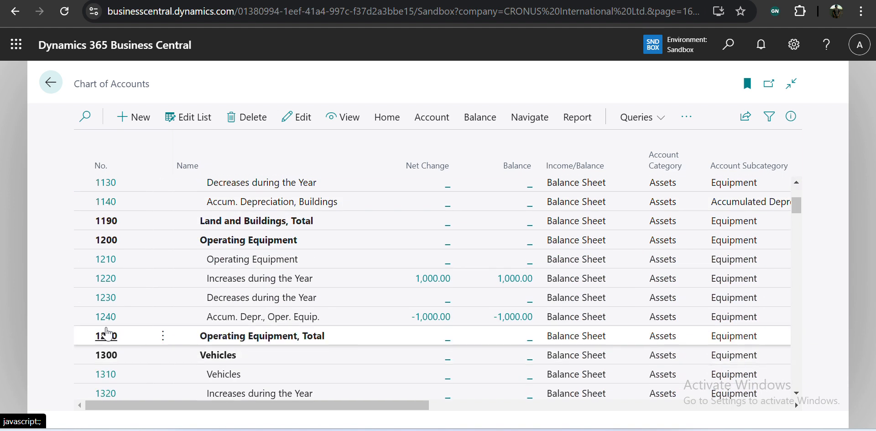
scroll(109, 331, down, 4)
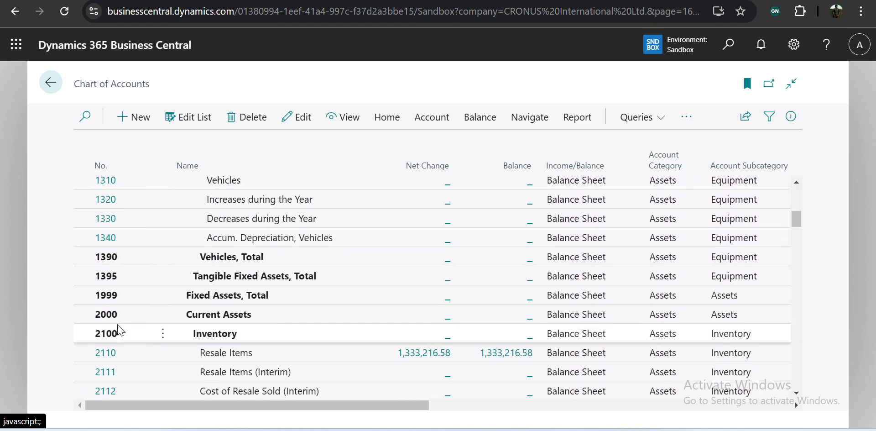
scroll(116, 331, up, 6)
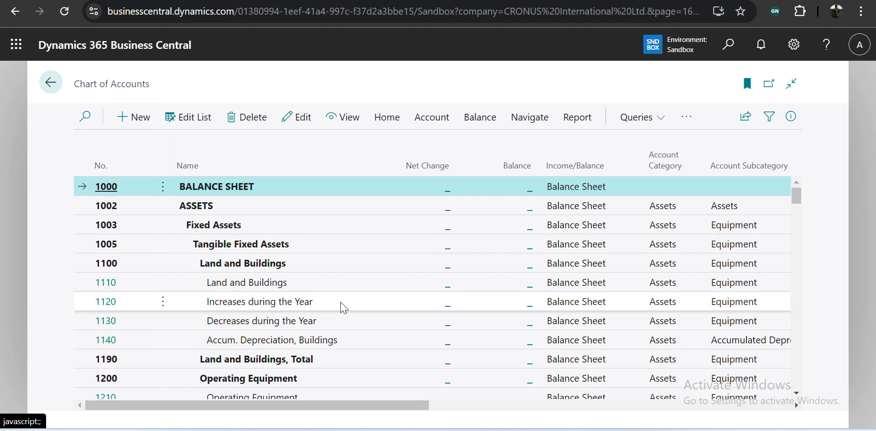
scroll(343, 307, down, 20)
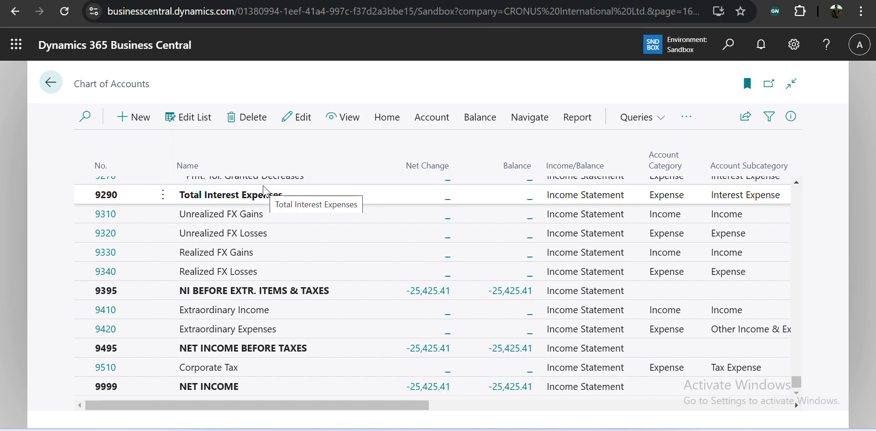
scroll(264, 190, up, 20)
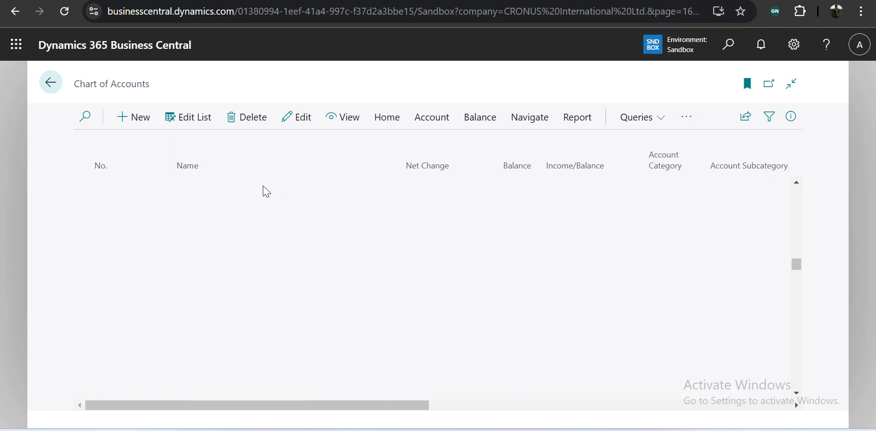
scroll(264, 190, up, 15)
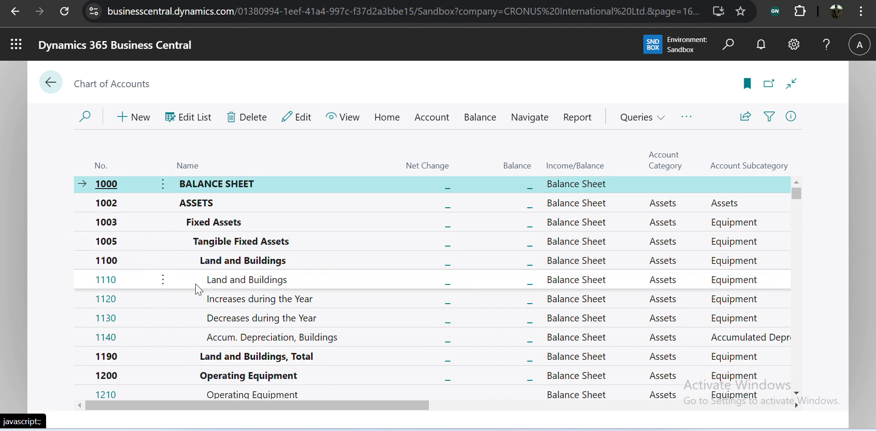
scroll(197, 289, down, 1)
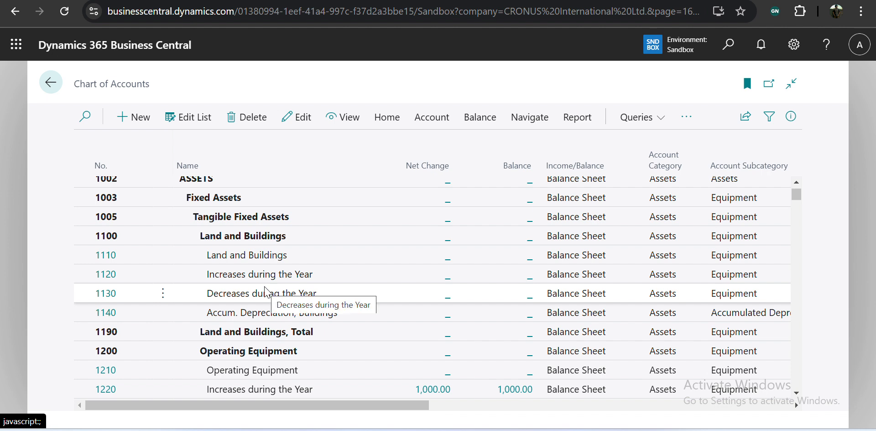
Step: Search the Chart of Accounts for "expe" and open the card of the Delivery Expenses posting account
click(84, 117)
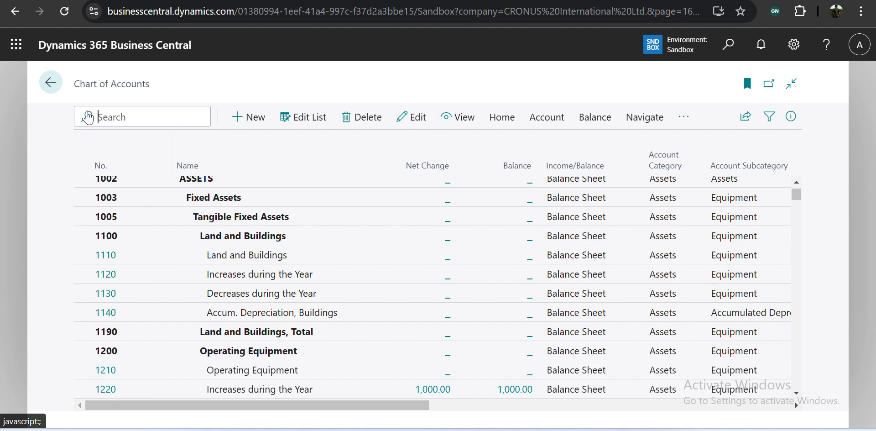
text(expe)
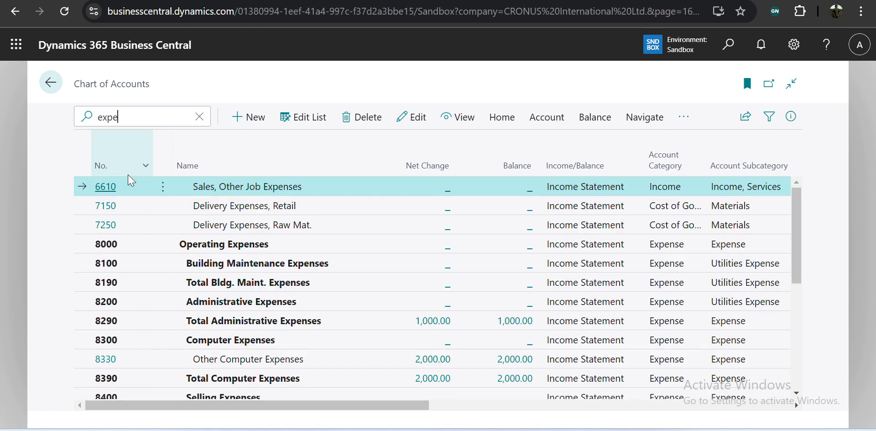
scroll(151, 236, down, 5)
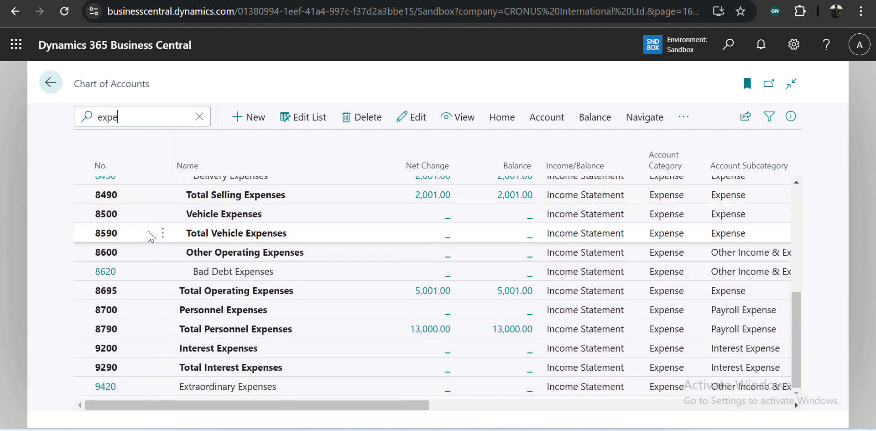
scroll(151, 236, up, 5)
scroll(147, 234, down, 2)
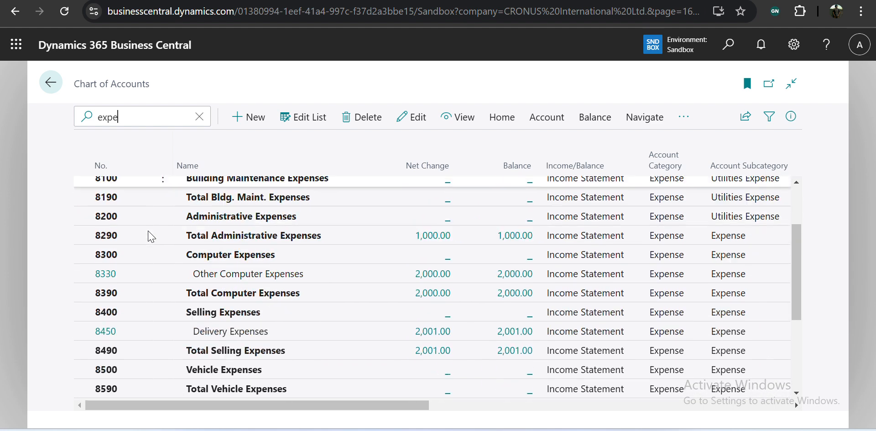
click(105, 309)
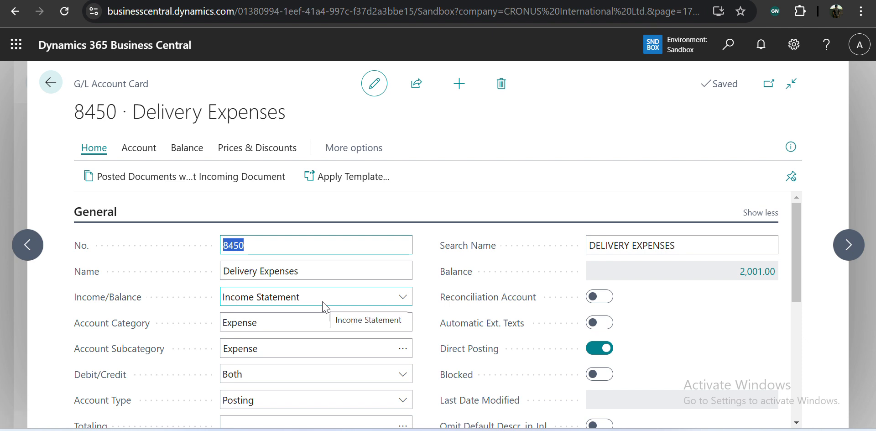
Step: Examine the Income/Balance options on the Delivery Expenses account card, leaving the selection as it is
click(191, 285)
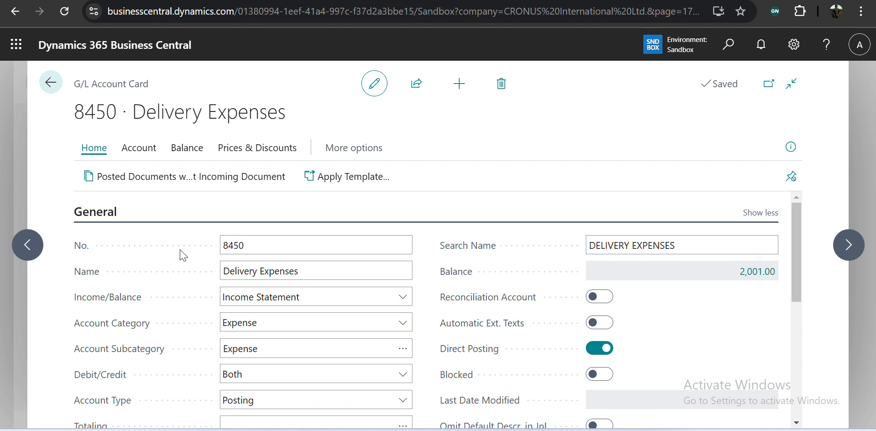
click(292, 302)
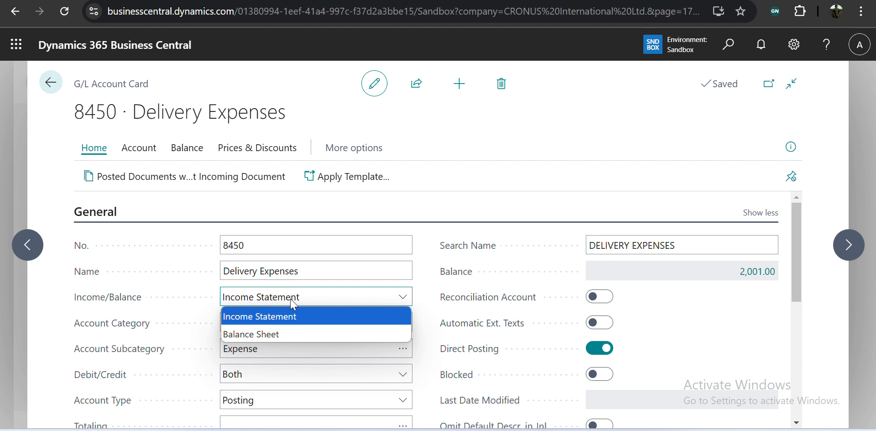
click(178, 284)
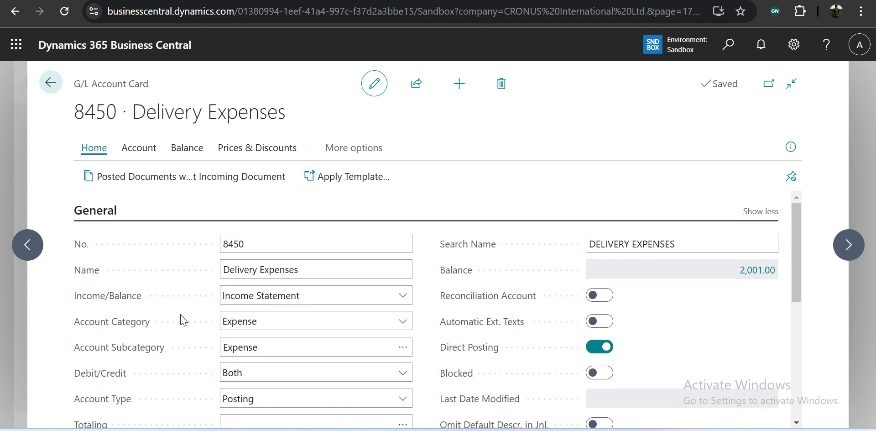
Step: Set the Account Category of the Delivery Expenses account to Assets
scroll(183, 319, down, 1)
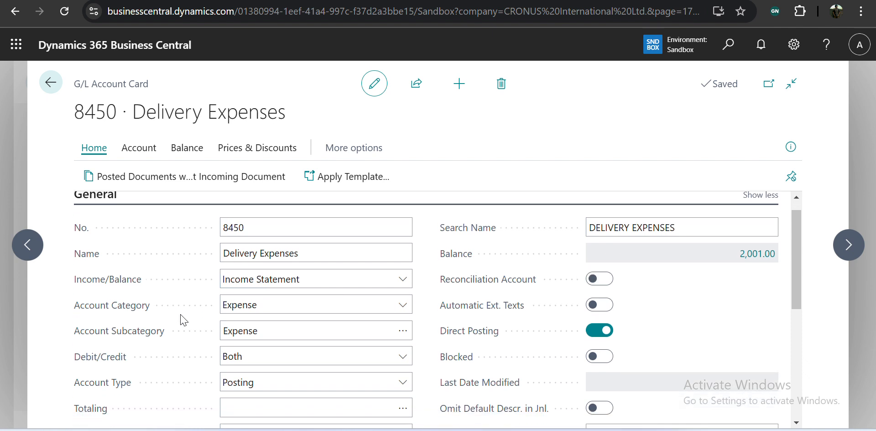
click(291, 305)
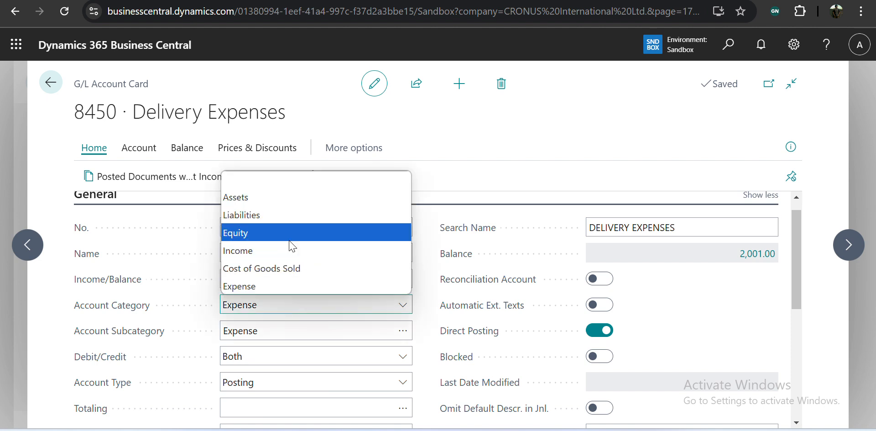
click(295, 204)
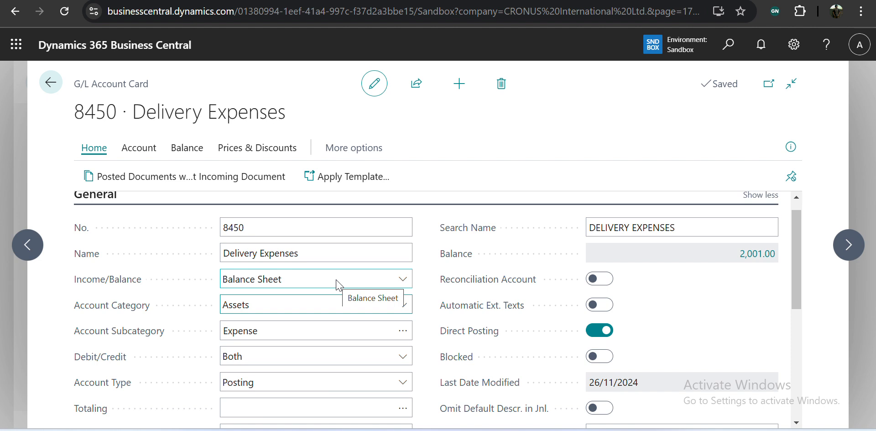
Step: Set the Account Category of the Delivery Expenses account to Expense and acknowledge the Cost Accounting update notice
click(342, 305)
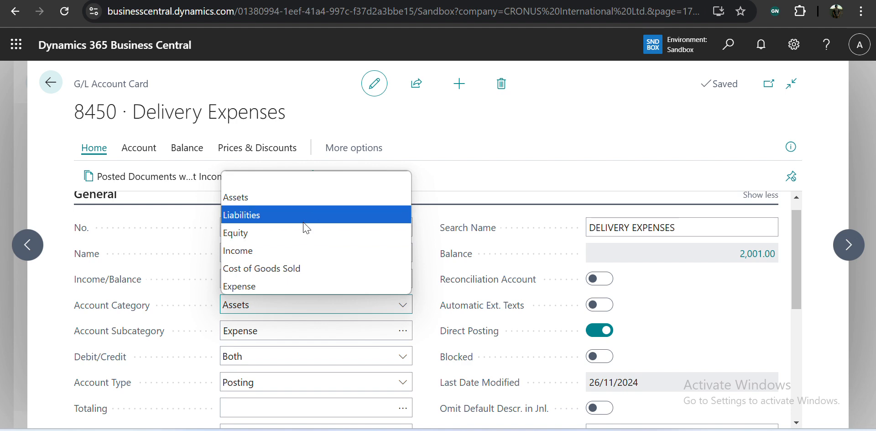
click(297, 284)
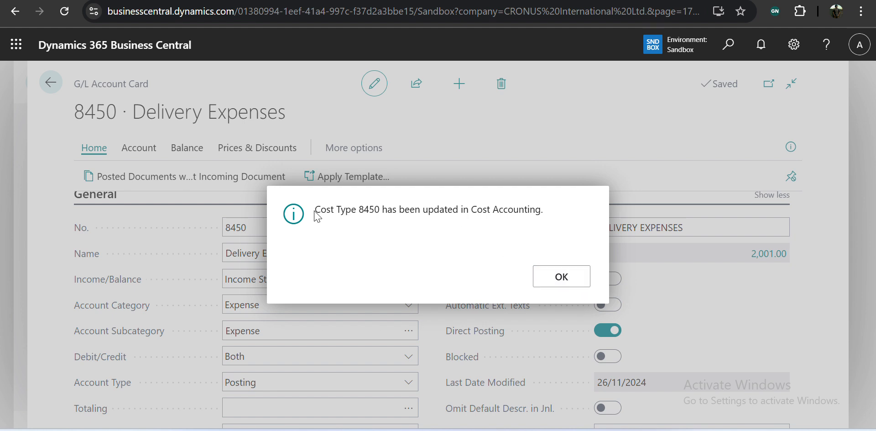
drag(315, 212, 546, 223)
click(551, 226)
click(553, 286)
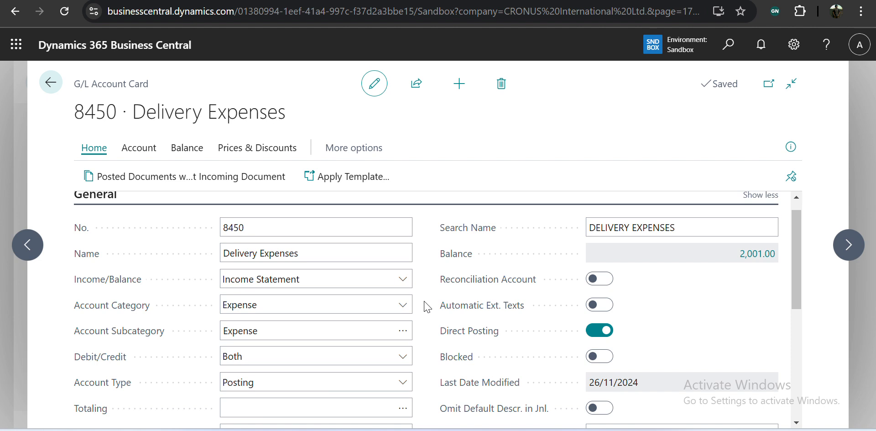
Step: Examine the Account Category options on the Delivery Expenses card, leaving Expense selected
click(338, 309)
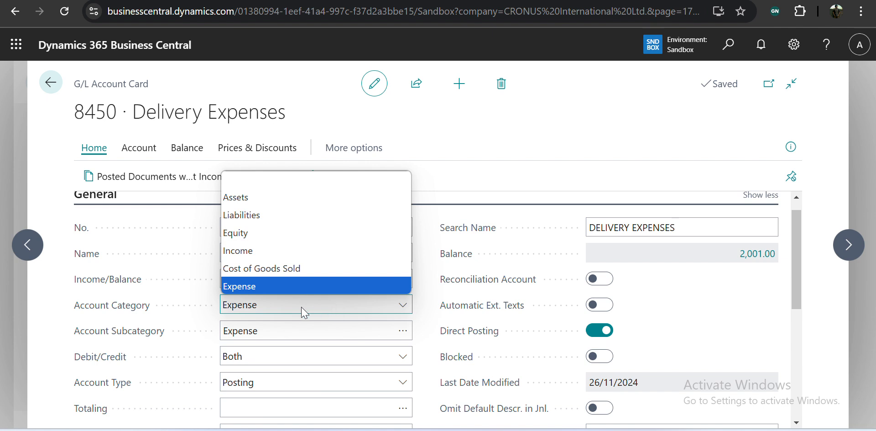
click(211, 307)
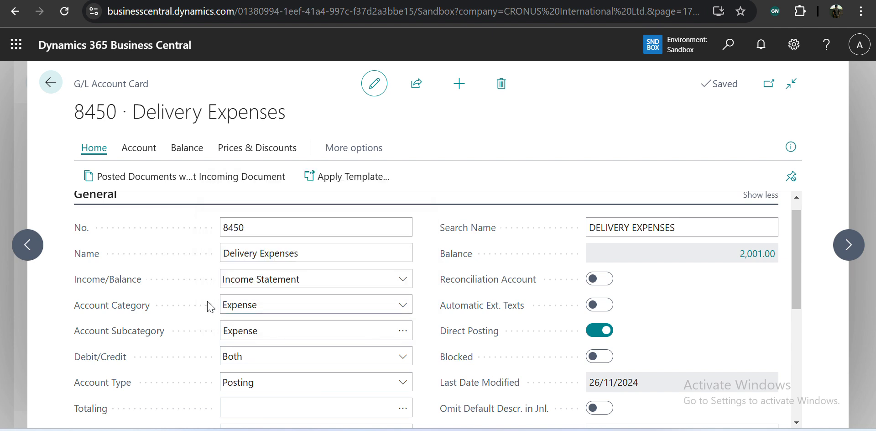
click(367, 358)
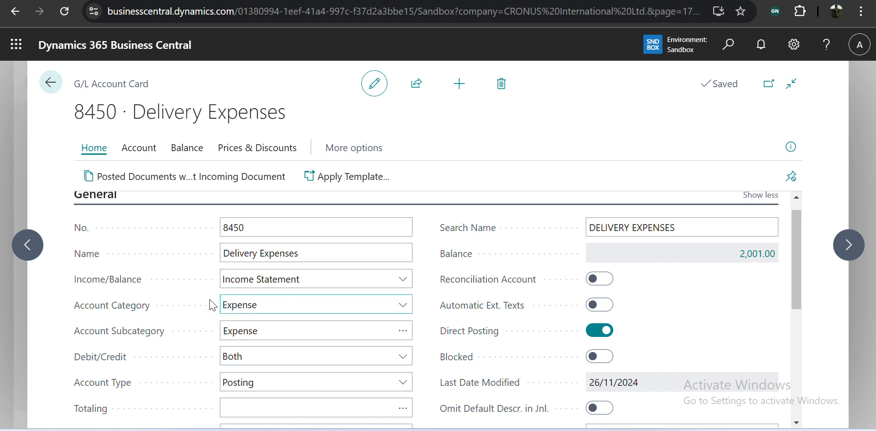
mouse_move(131, 313)
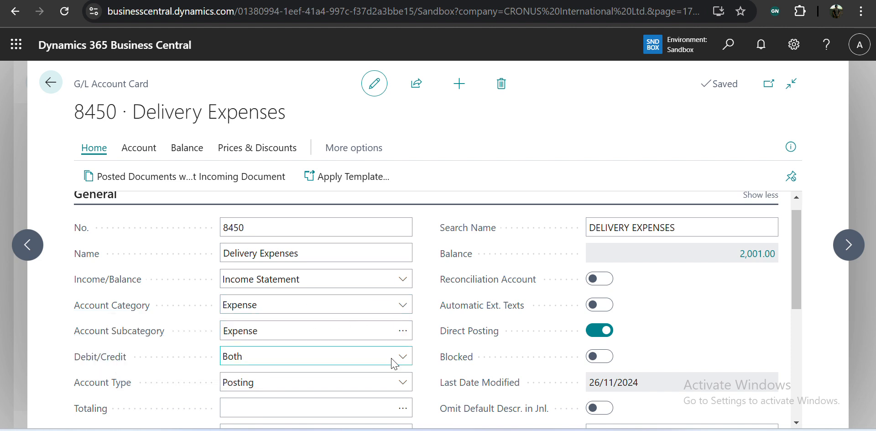
Step: Open the Account Subcategory lookup of the Delivery Expenses account and examine the expense subcategories in the enlarged list
click(403, 331)
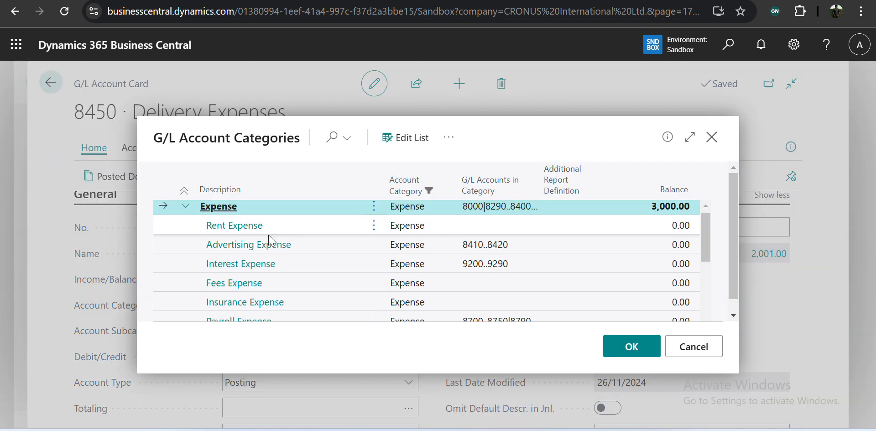
scroll(270, 240, down, 2)
scroll(269, 306, down, 5)
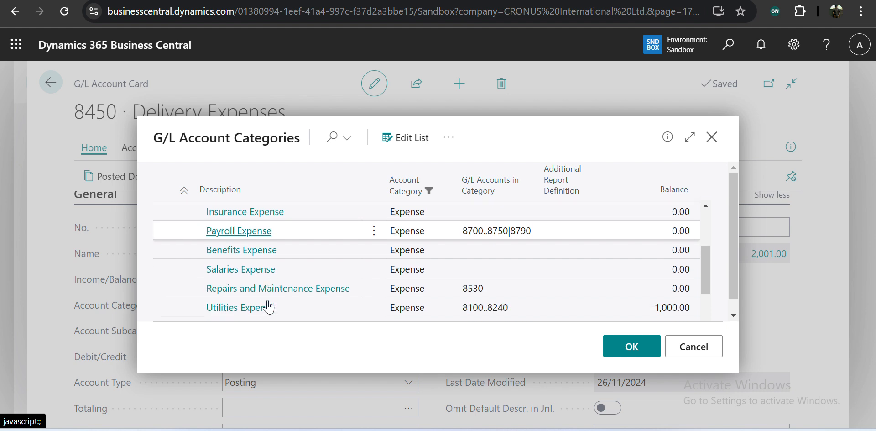
scroll(269, 305, up, 6)
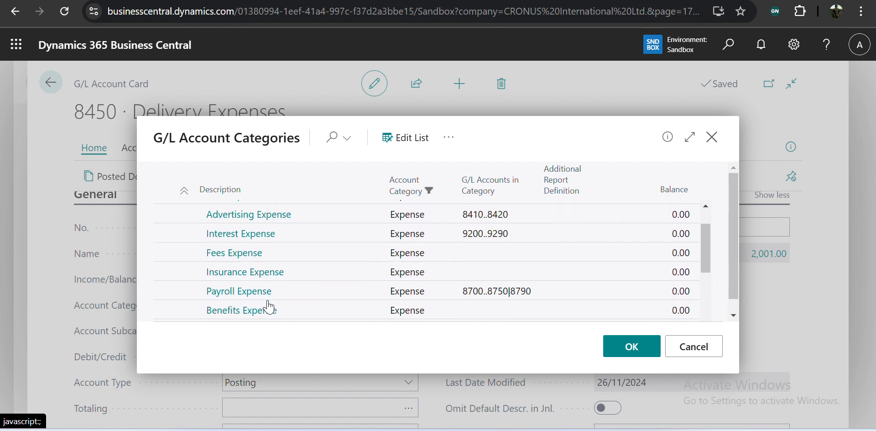
click(689, 137)
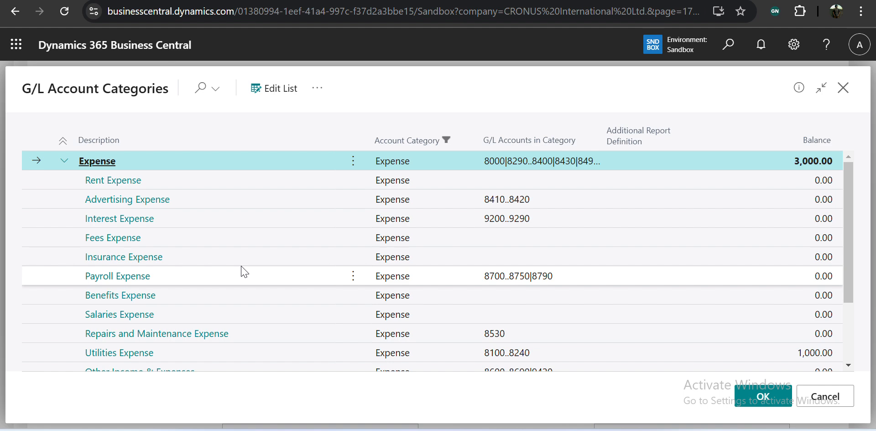
Step: Examine the list editing mode and the actions available for G/L account categories, and close the list without choosing a category
click(288, 84)
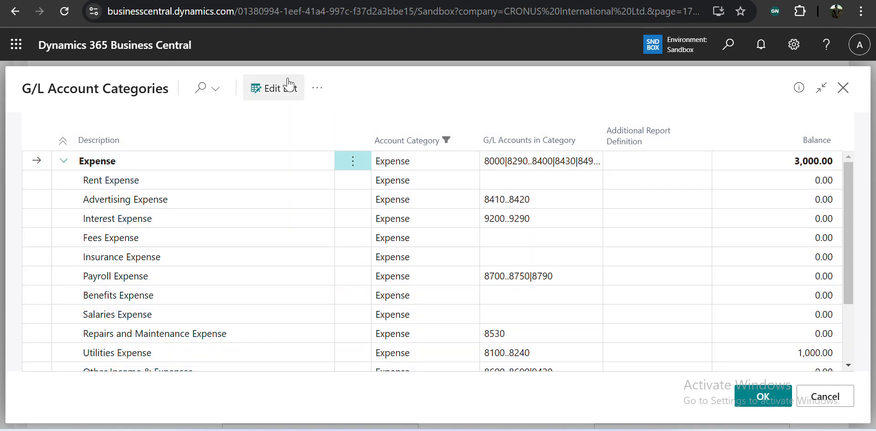
click(319, 89)
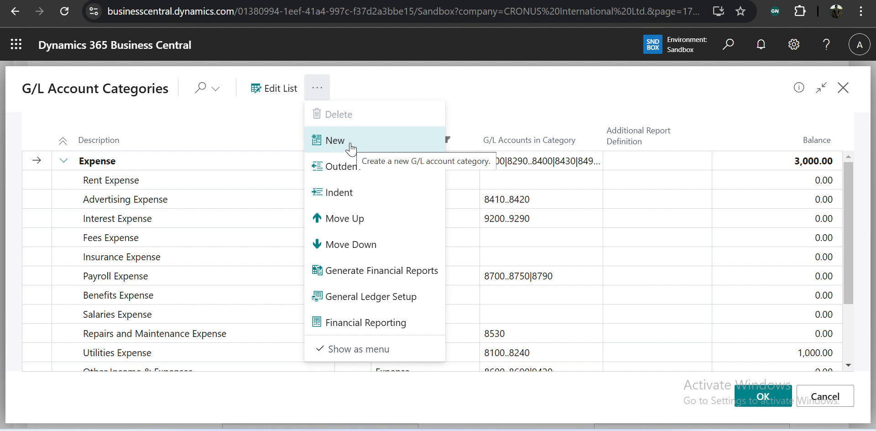
click(404, 84)
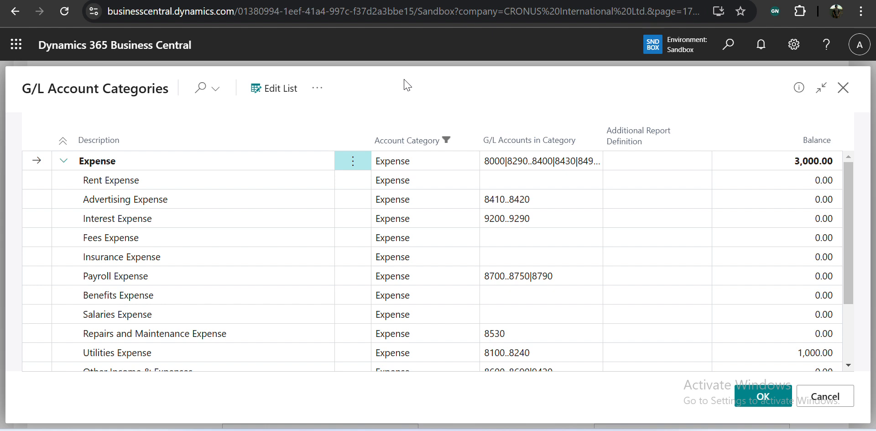
click(820, 396)
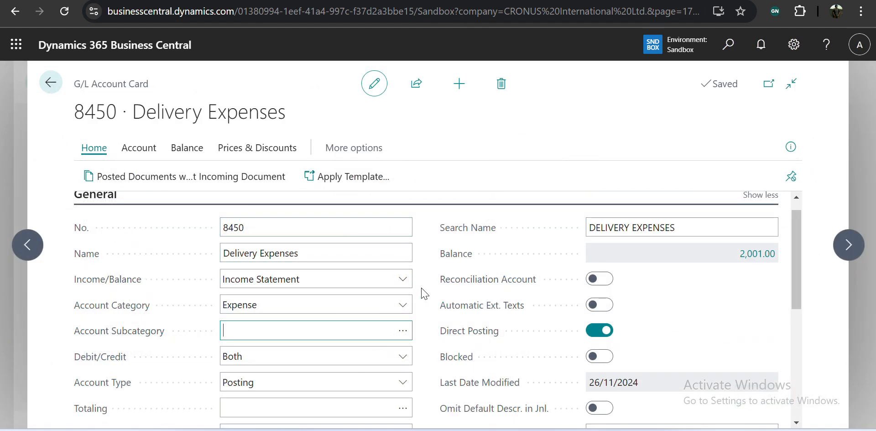
Step: Set the Account Subcategory of the Delivery Expenses account to Expense and acknowledge the update notice
text(expense)
key(Tab)
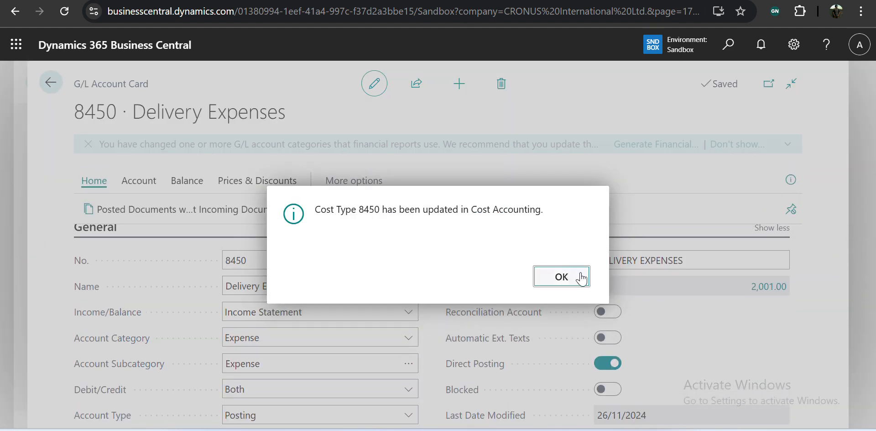
click(581, 278)
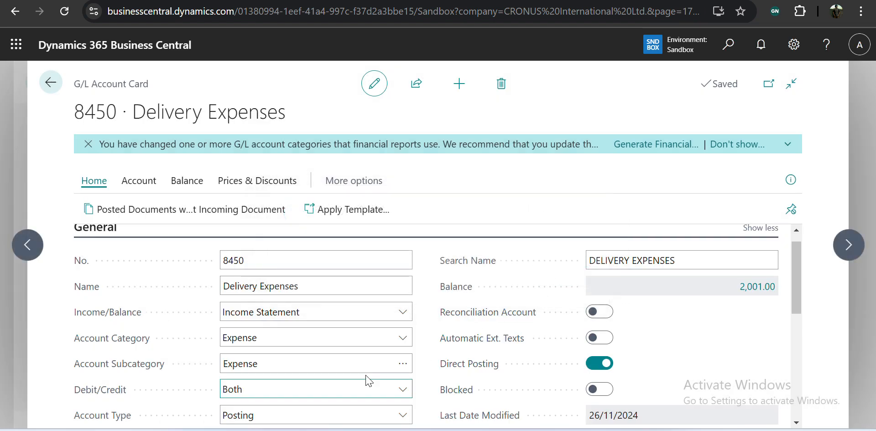
Step: Set the Debit/Credit field of the Delivery Expenses account to Credit and acknowledge the update notice
scroll(369, 380, down, 2)
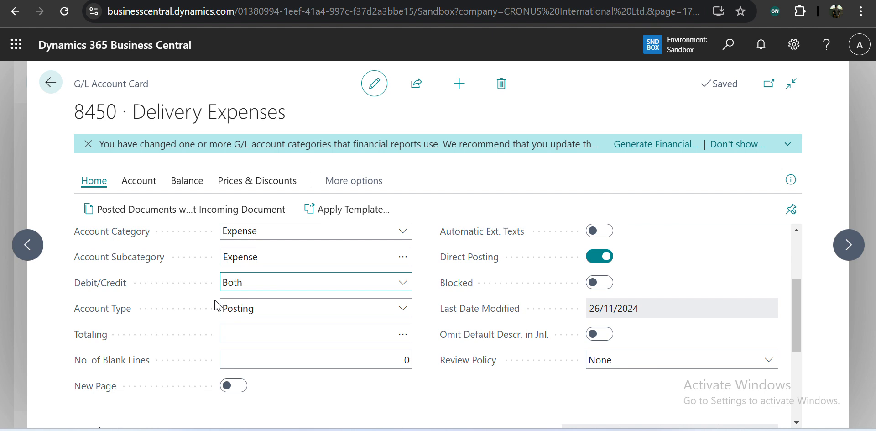
click(407, 290)
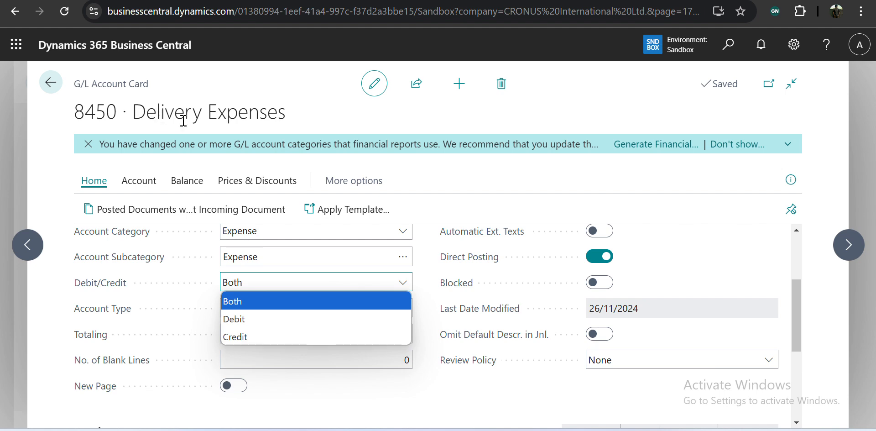
click(297, 333)
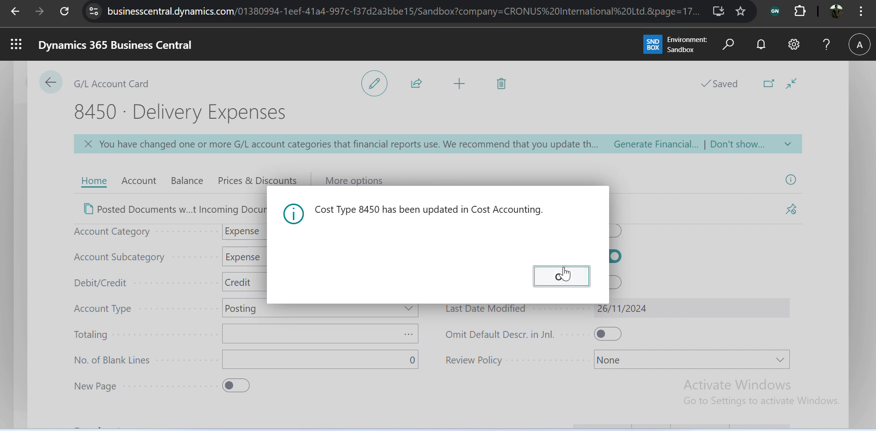
click(564, 274)
Step: Leave the account card and open General Journals by searching for "gen jou"
key(Escape)
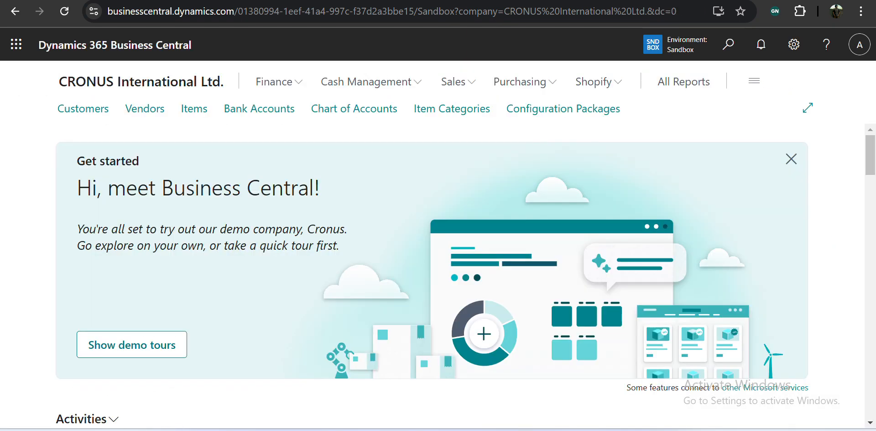
key(alt+q)
text(gen)
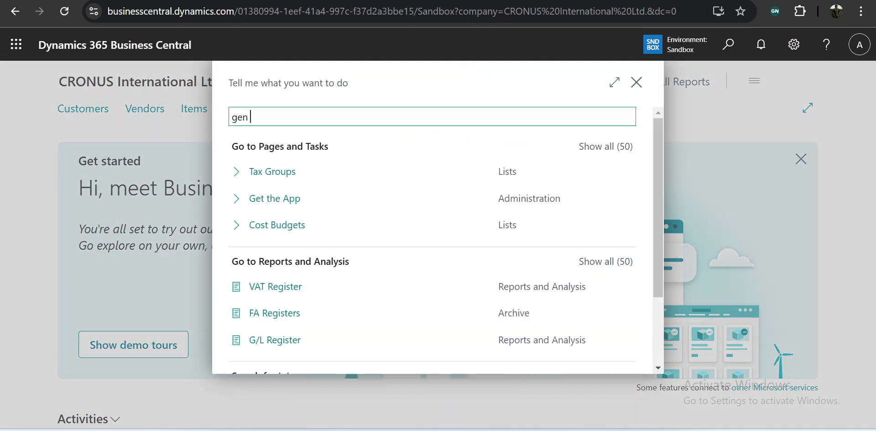
text( jou)
key(Down)
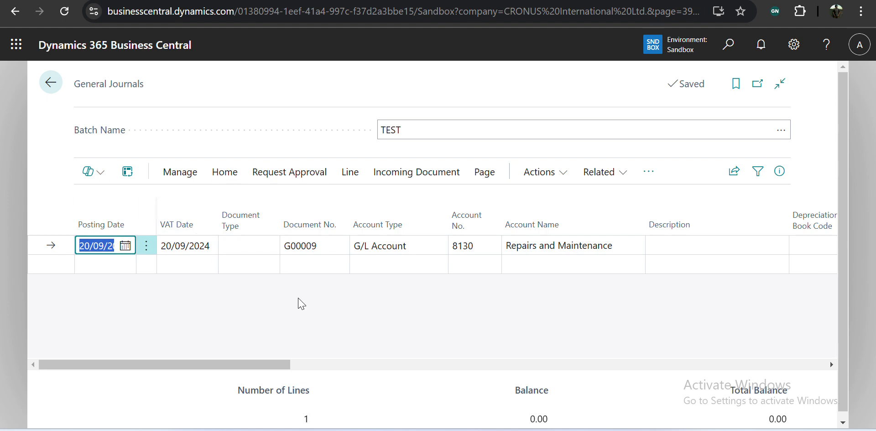
Step: Set the account number of the journal line in the TEST batch to 8450, Delivery Expenses
key(Tab)
key(Tab)
key(Tab)
key(Tab)
key(Tab)
key(alt+Down)
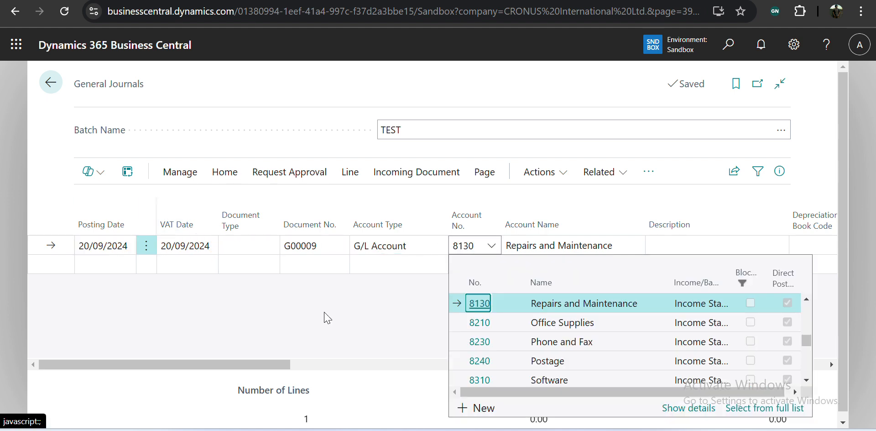
click(469, 243)
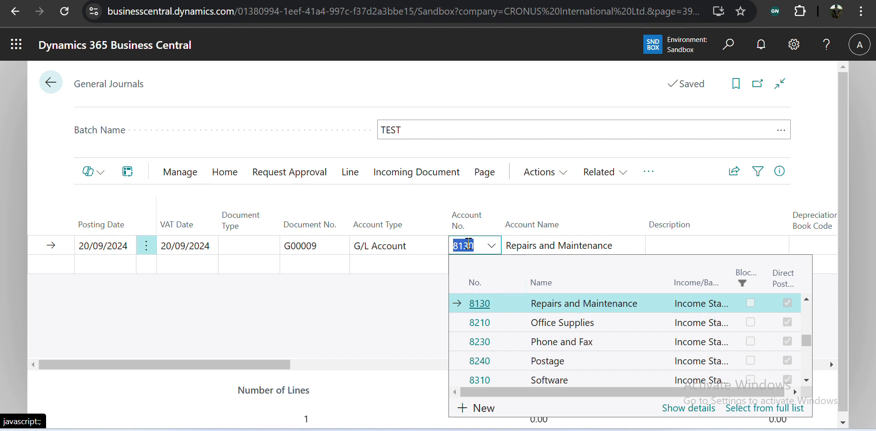
text(8450)
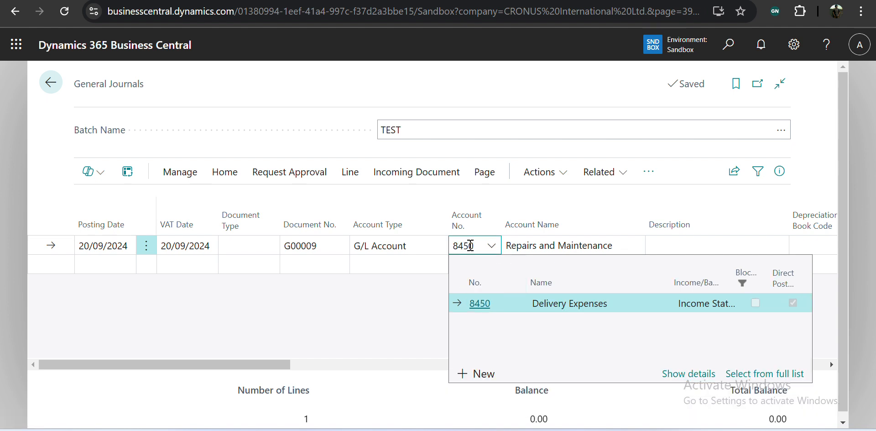
click(484, 308)
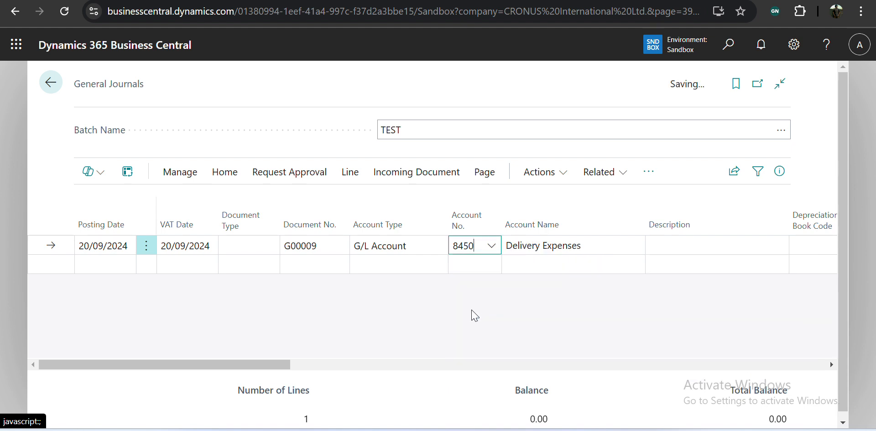
Step: Examine the remaining fields of the journal line, from the description through posting groups and amounts to the balancing account
key(Tab)
key(Tab)
key(Tab)
key(Tab)
key(Tab)
key(Right)
key(Right)
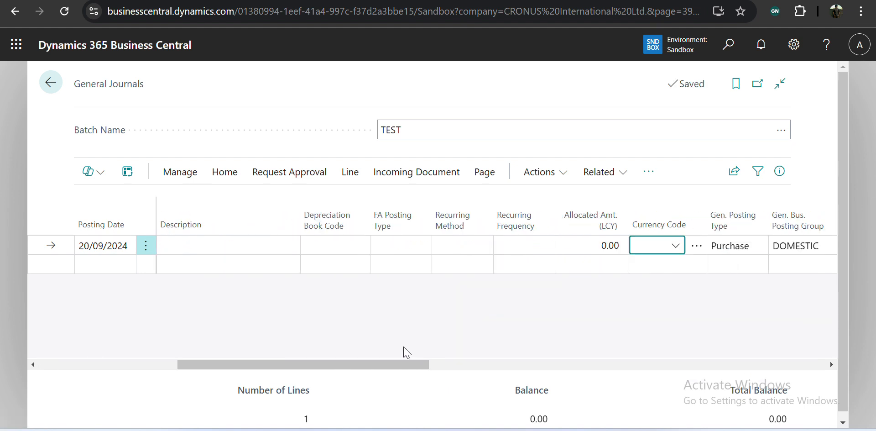
key(Left)
key(Right)
key(Tab)
key(Tab)
key(Tab)
key(Tab)
key(Tab)
key(Tab)
key(Tab)
key(Tab)
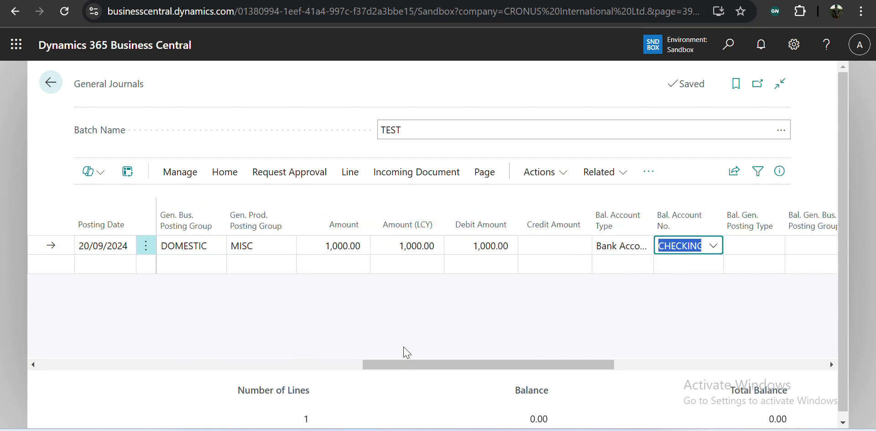
Step: Preview the posting of the Delivery Expenses journal line
click(221, 172)
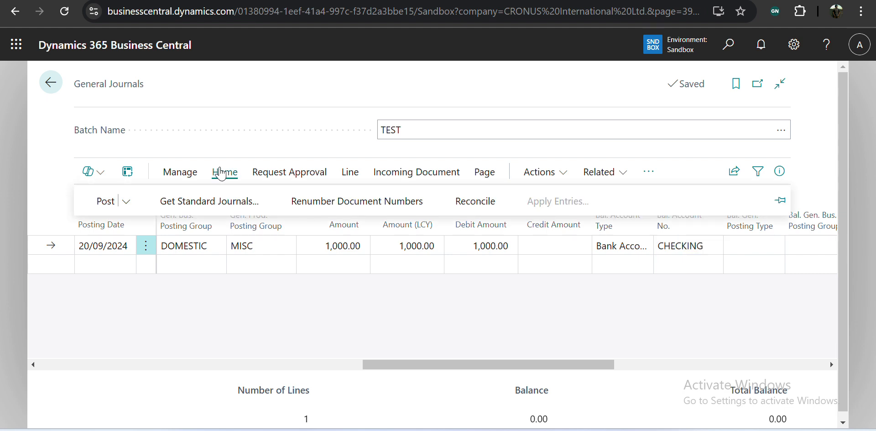
click(127, 202)
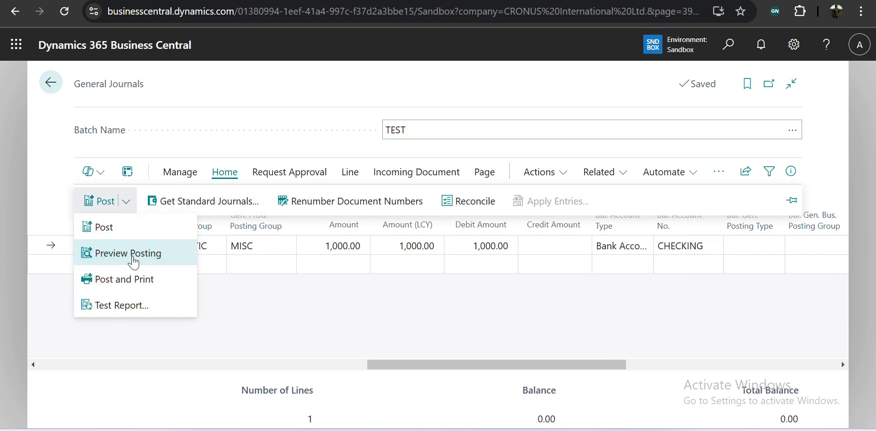
click(132, 254)
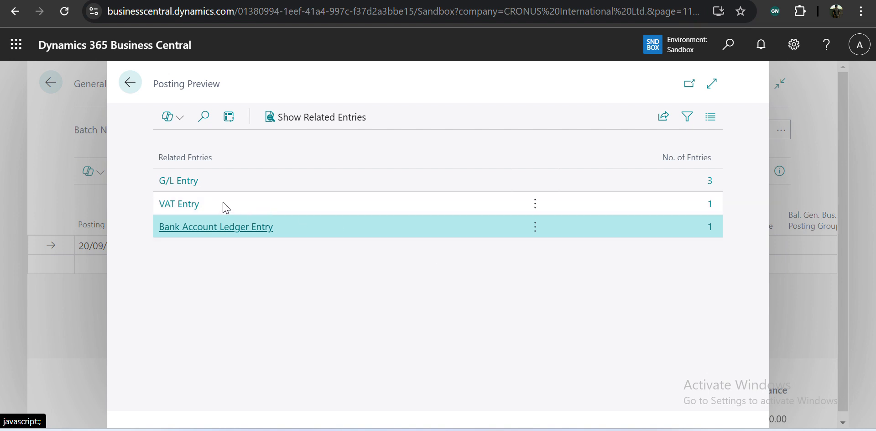
Step: Open the G/L entries of the posting preview and examine the account 8450 entry and its amount
click(160, 181)
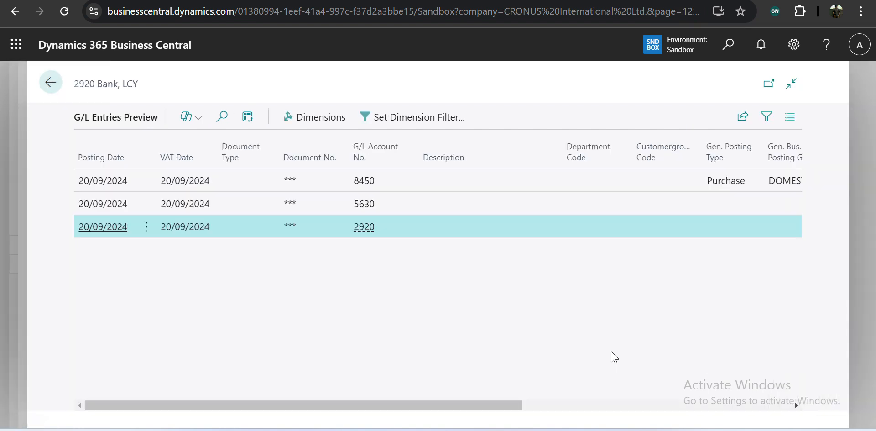
click(366, 190)
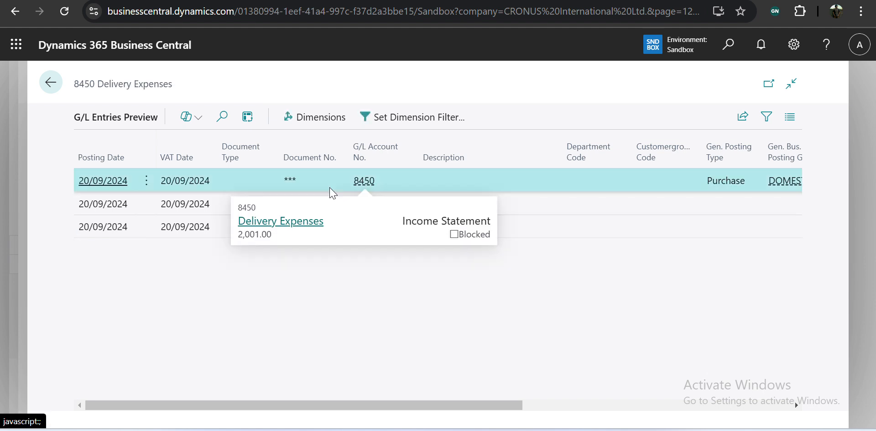
scroll(471, 254, right, 5)
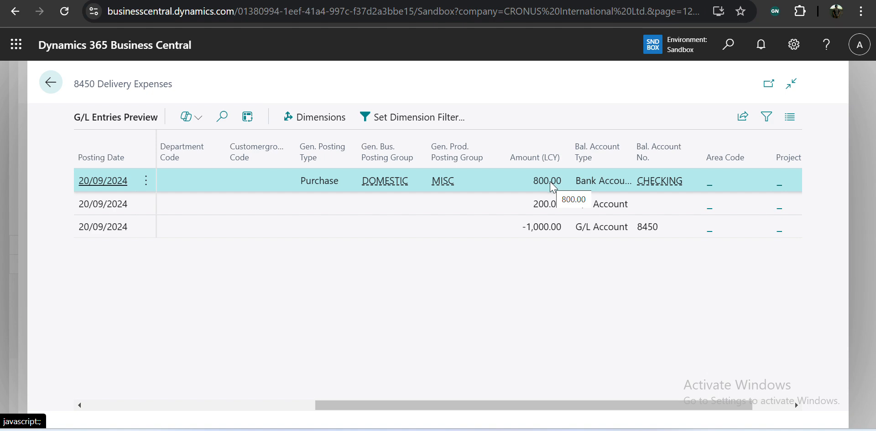
Step: Leave the posting preview, open the G/L account card of 8450 Delivery Expenses and examine the Account Type options
key(Escape)
key(Escape)
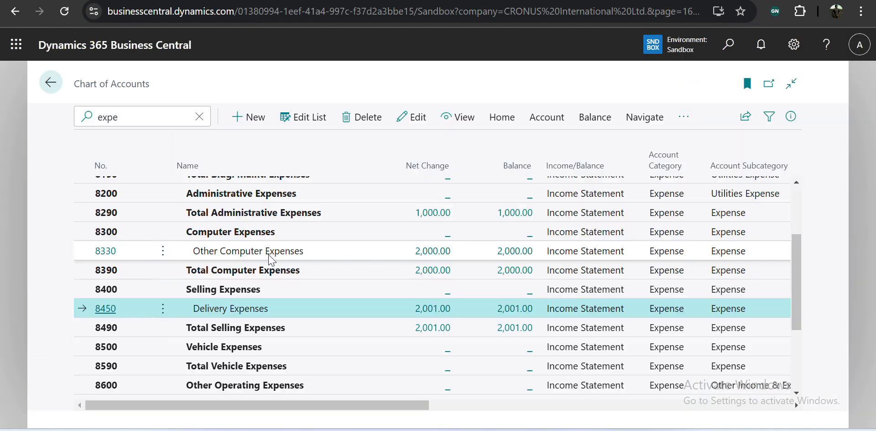
click(110, 312)
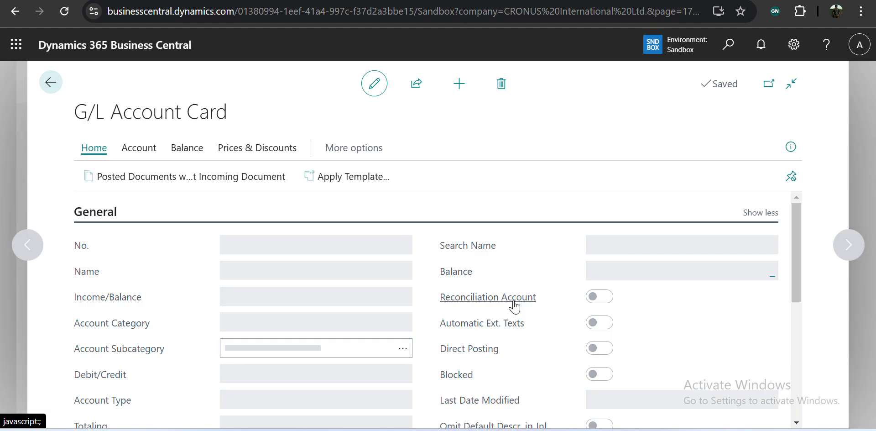
mouse_move(515, 304)
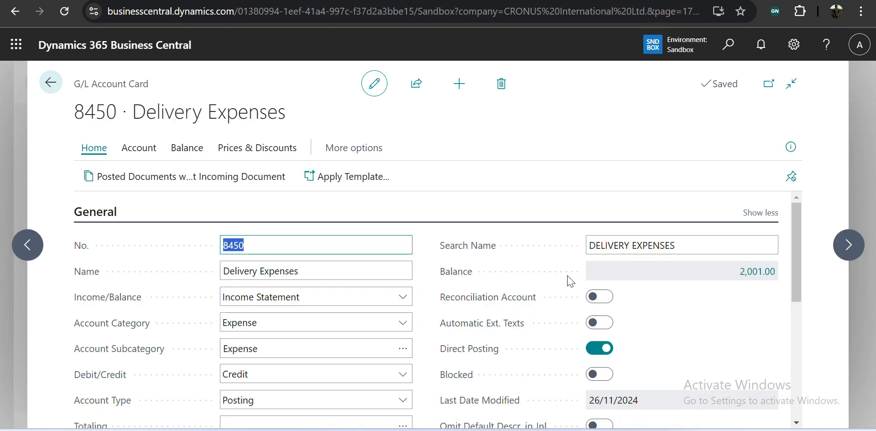
scroll(569, 281, down, 1)
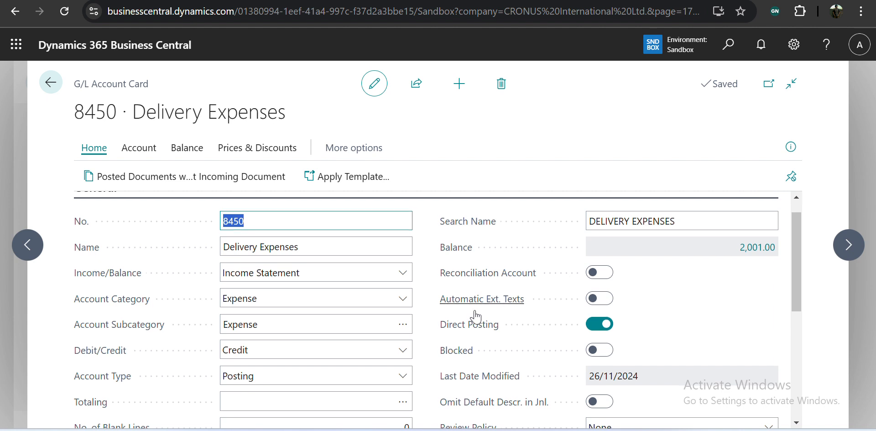
click(192, 245)
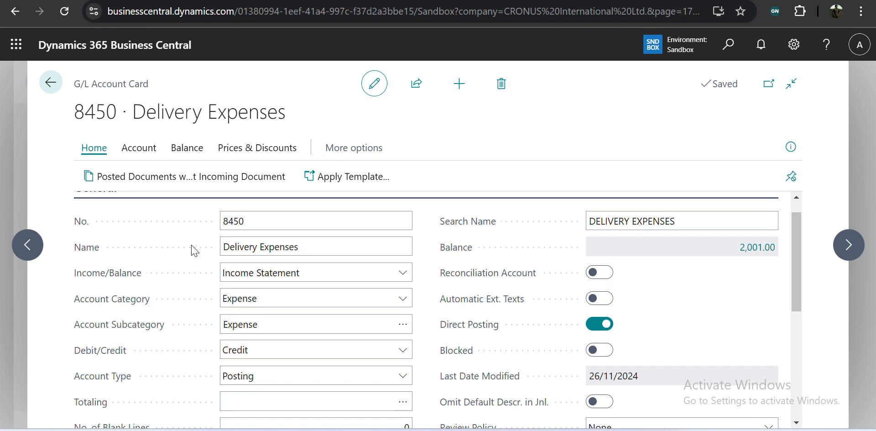
scroll(194, 250, down, 2)
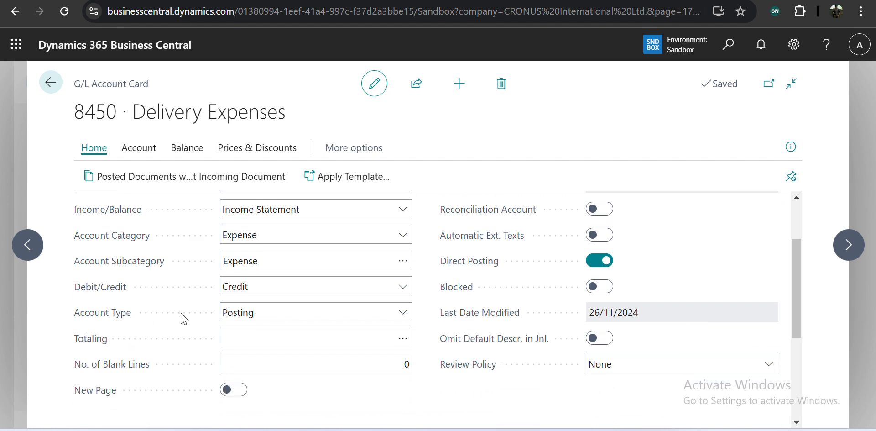
click(333, 314)
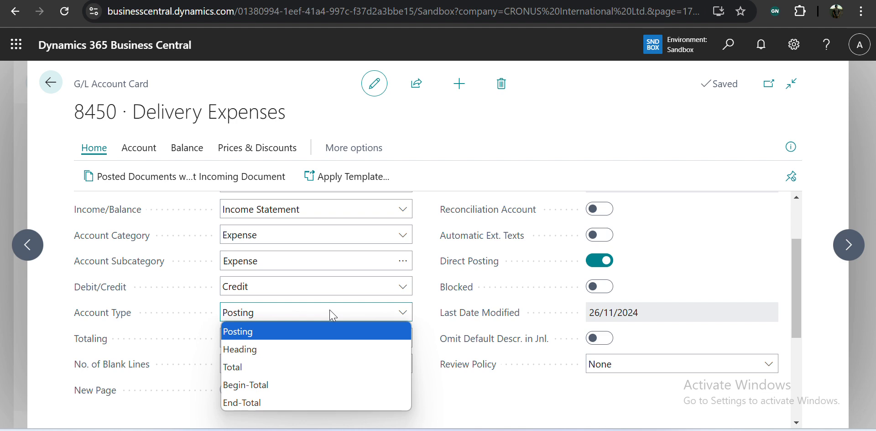
Step: Return to the chart of accounts and examine the Account Type and Totaling values of the expense accounts
click(51, 82)
click(51, 83)
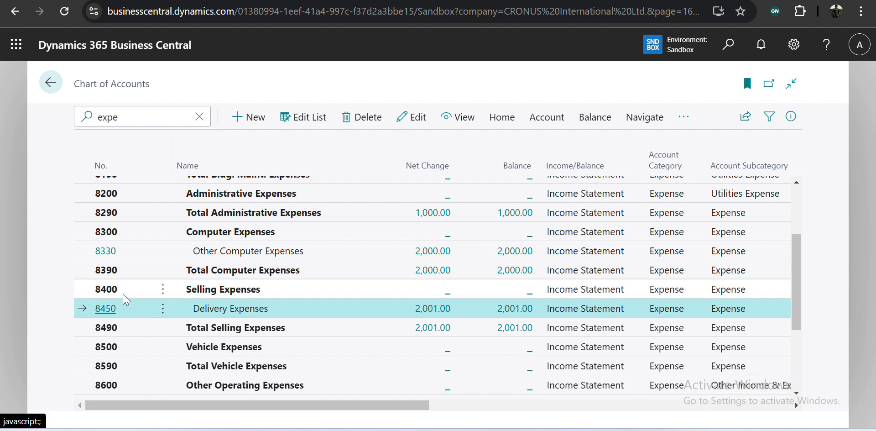
scroll(601, 312, right, 5)
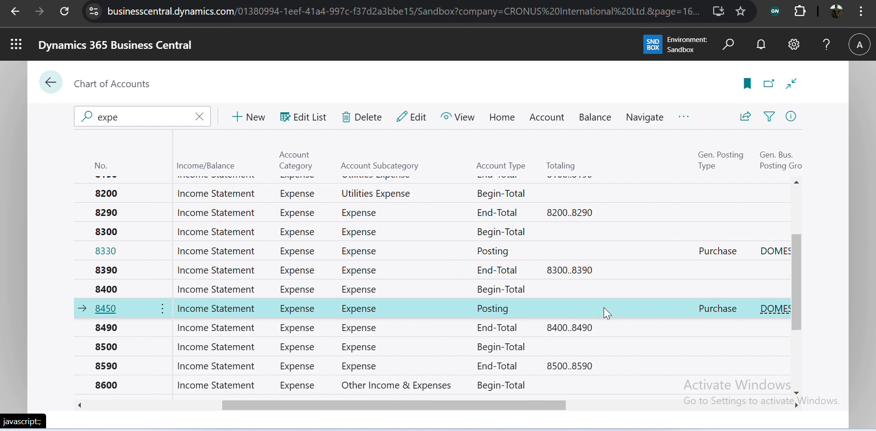
Step: Try to set the account number of the TEST batch journal line to 8400, and discard the change
key(ctrl+Tab)
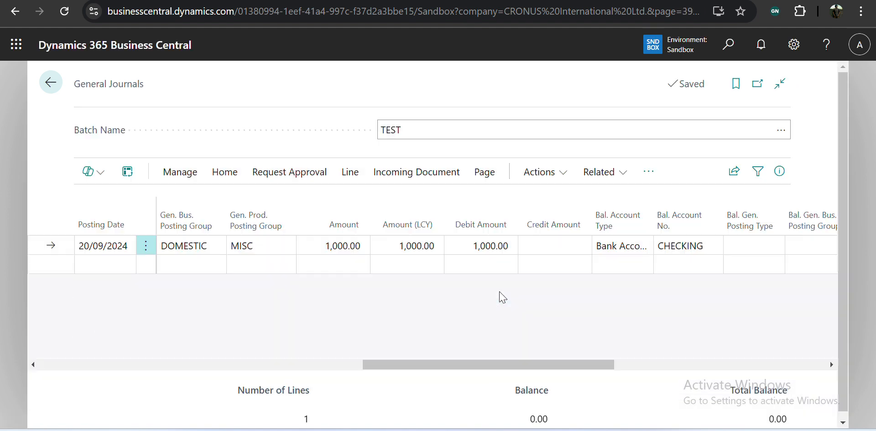
scroll(452, 337, left, 5)
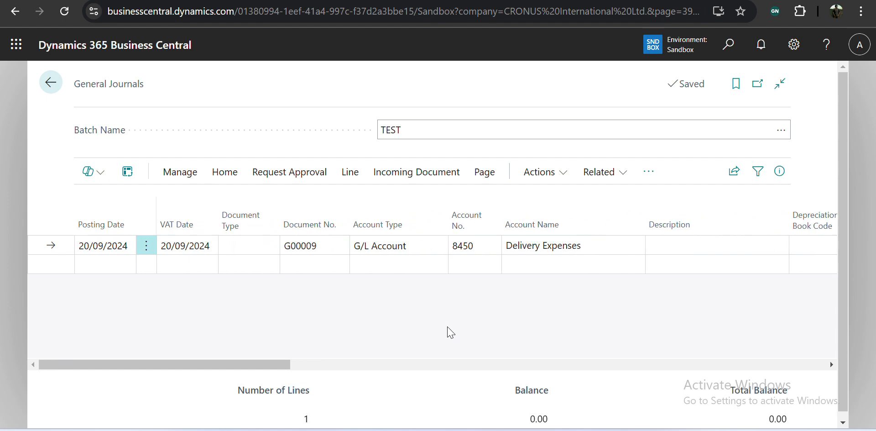
click(470, 245)
text(8400)
key(Tab)
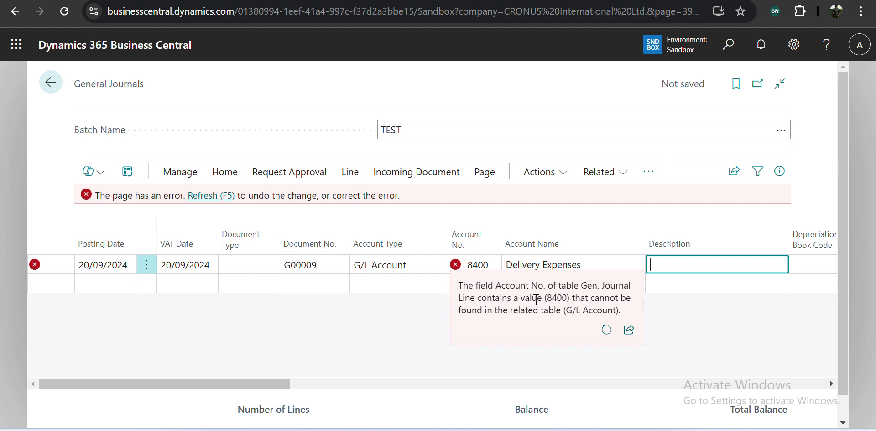
mouse_move(455, 263)
click(211, 195)
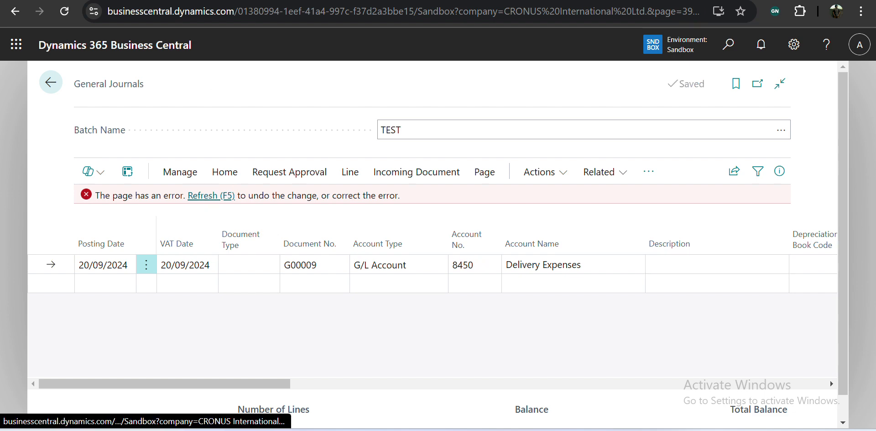
Step: Reopen the account card of 8450 Delivery Expenses from the chart of accounts and review the Account Type choices again
key(ctrl+Tab)
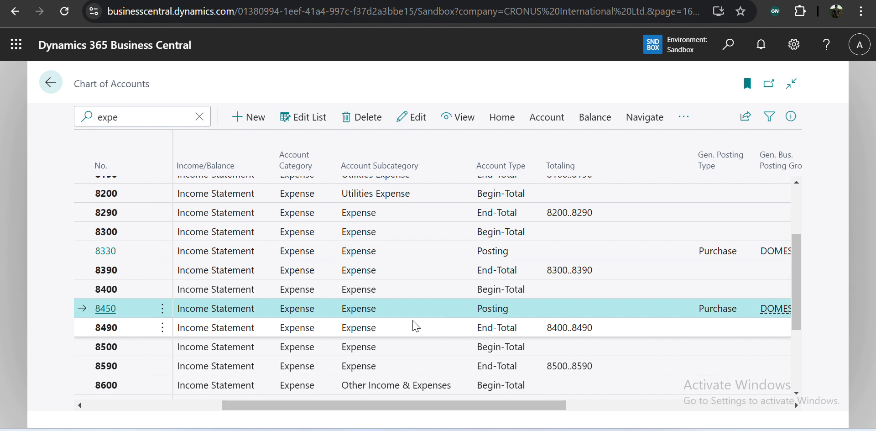
click(110, 312)
scroll(315, 361, down, 2)
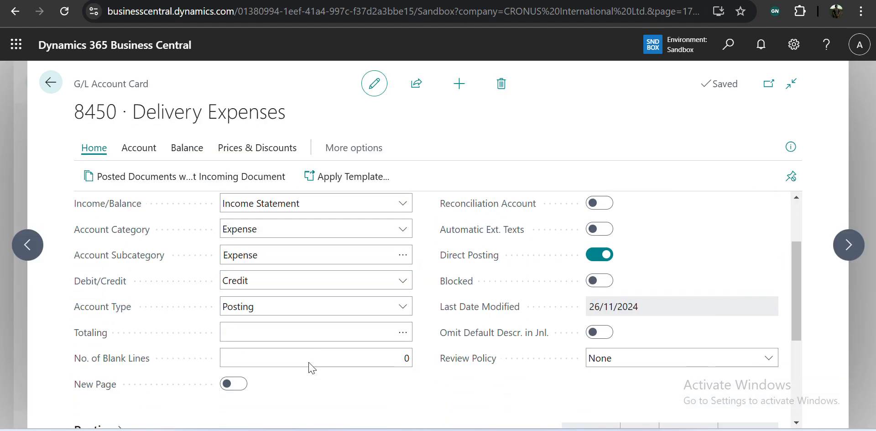
click(342, 307)
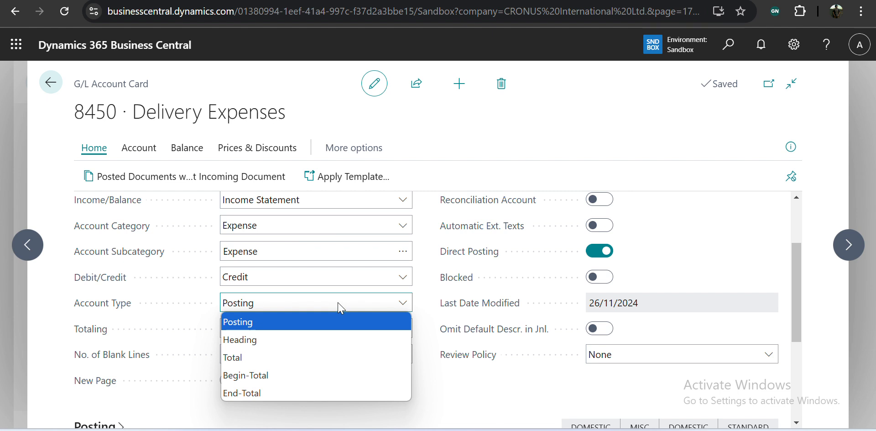
click(171, 267)
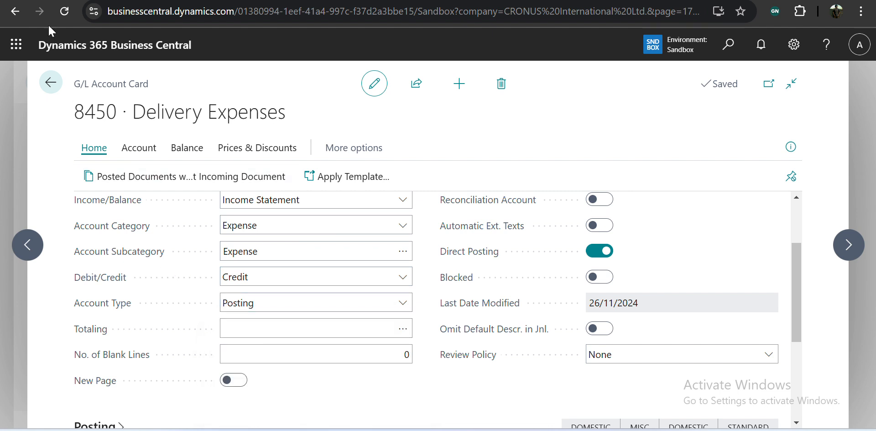
click(292, 306)
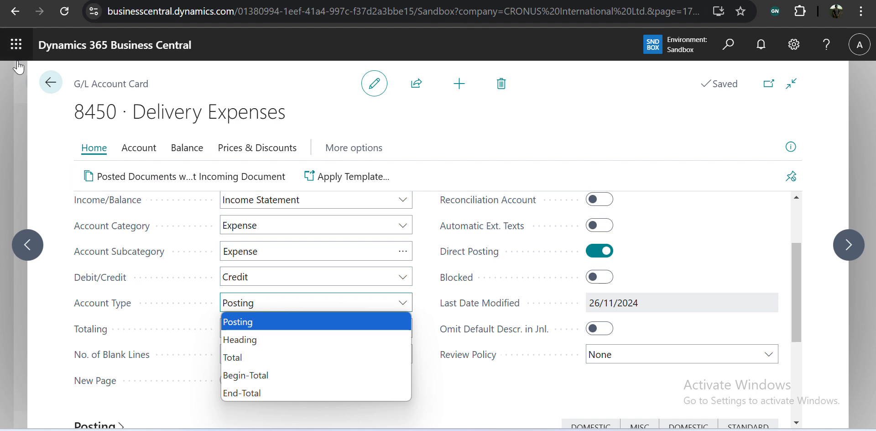
Step: Close the account card and clear the "expe" search from the chart of accounts
click(48, 84)
click(47, 84)
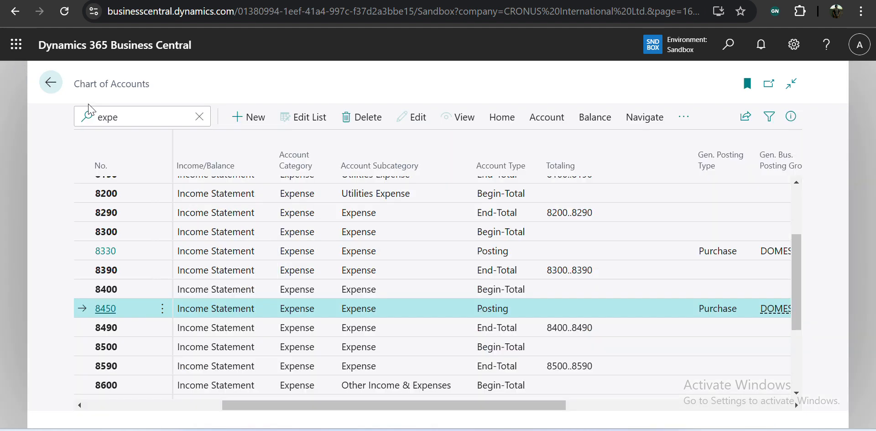
click(199, 120)
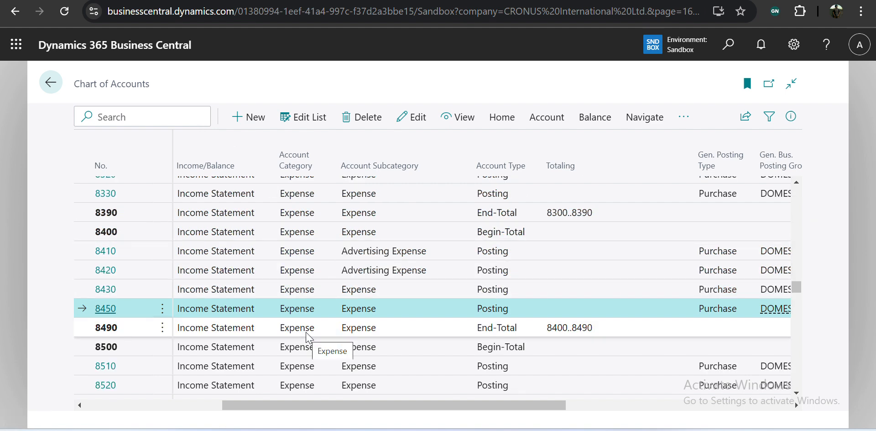
Step: Compare the names and account types of the first balance sheet accounts, starting from account 1000
scroll(308, 337, up, 15)
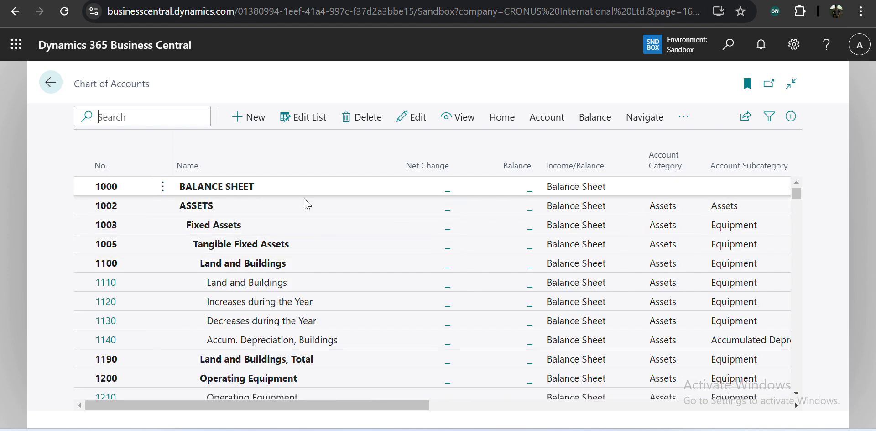
scroll(351, 217, right, 5)
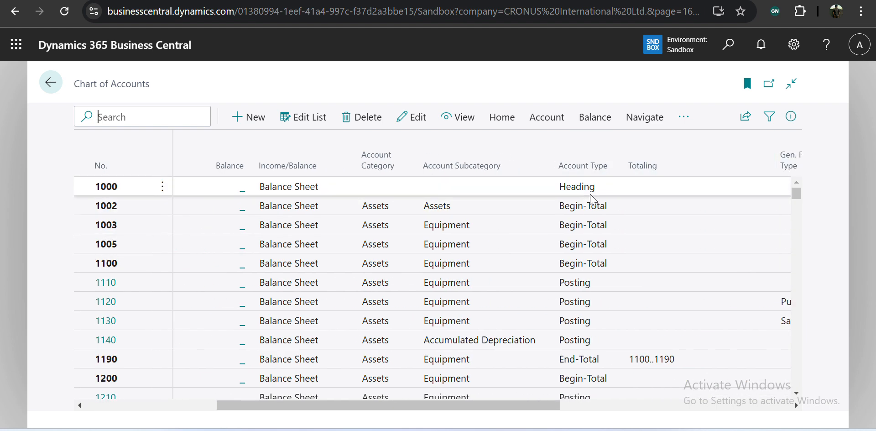
scroll(375, 246, left, 5)
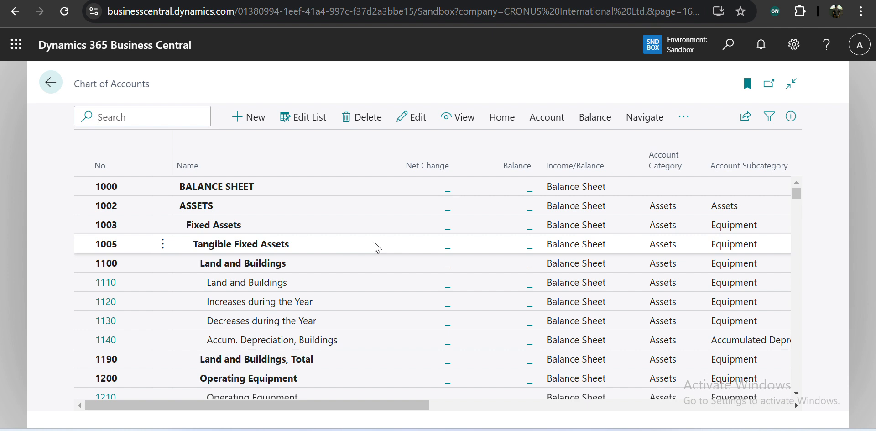
scroll(377, 247, right, 5)
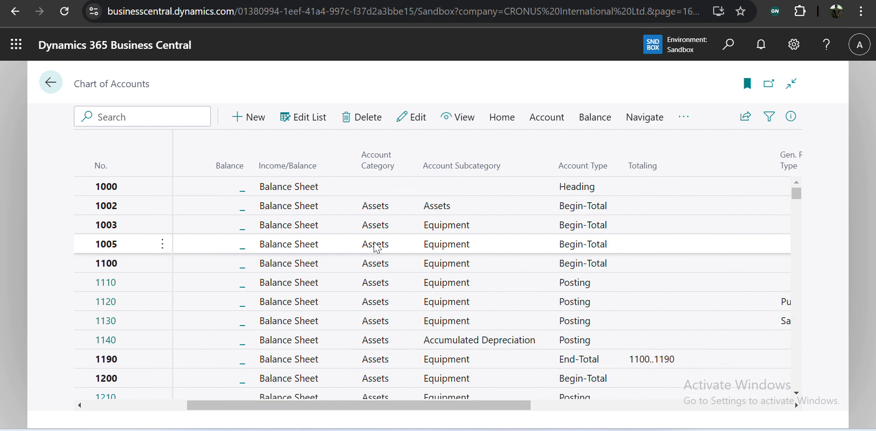
scroll(375, 246, left, 5)
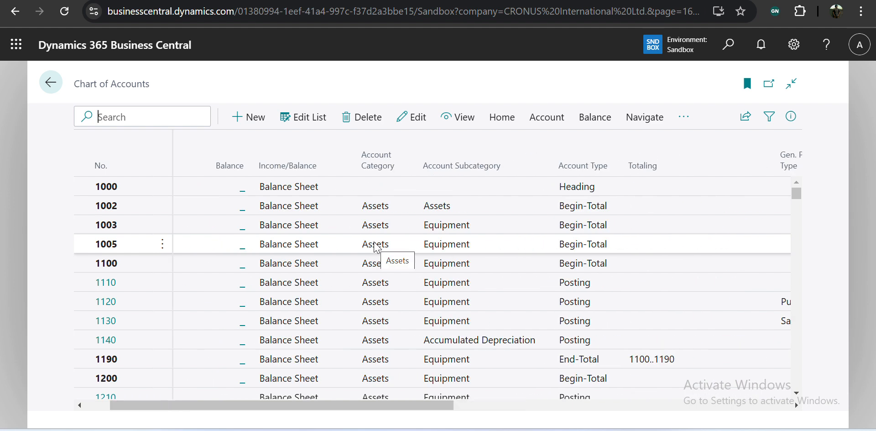
Step: Find the TOTAL ASSETS account 2999, examine its account type and totaling range, and return to the start of the chart of accounts
scroll(290, 213, down, 10)
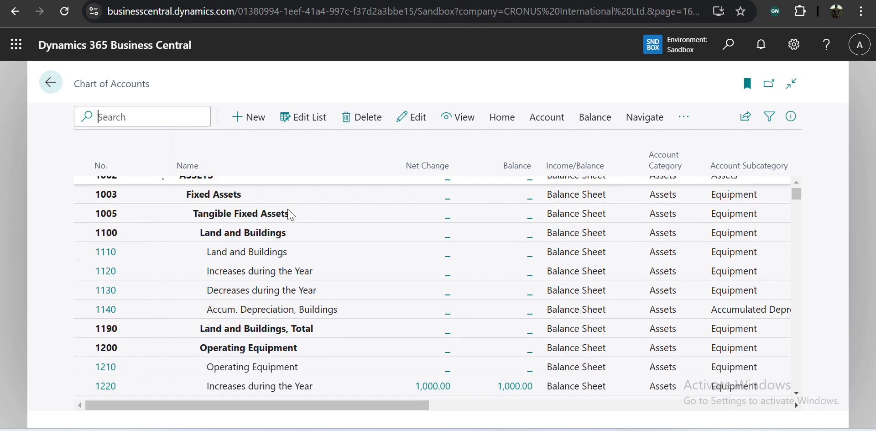
scroll(291, 213, down, 10)
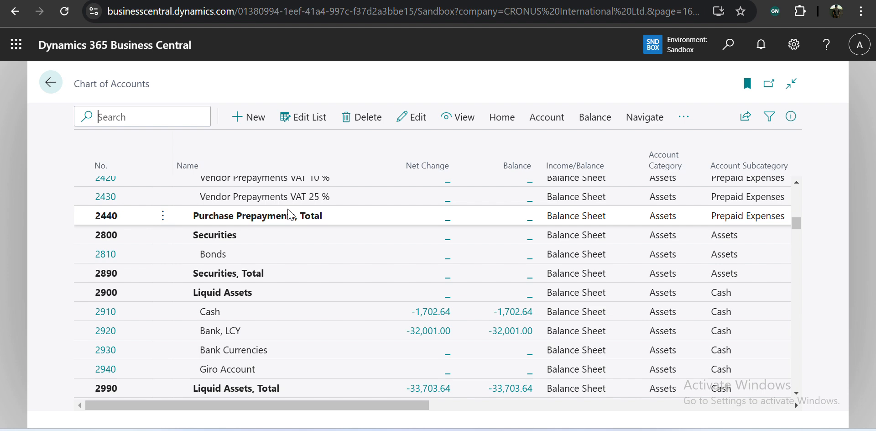
scroll(288, 215, down, 10)
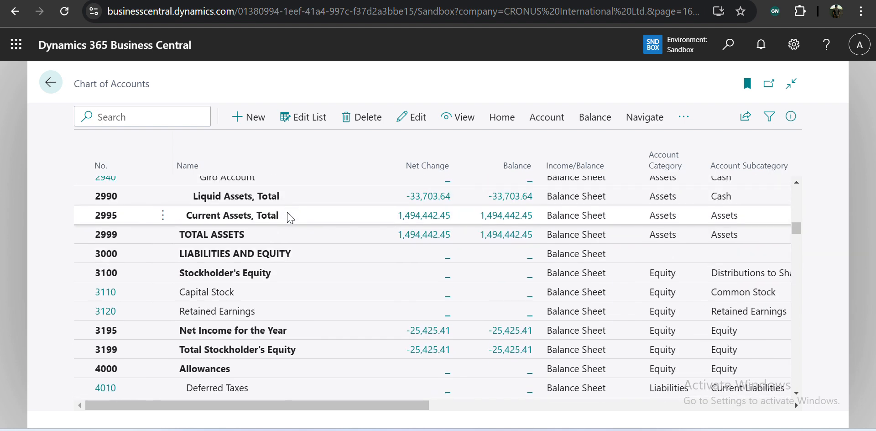
click(347, 234)
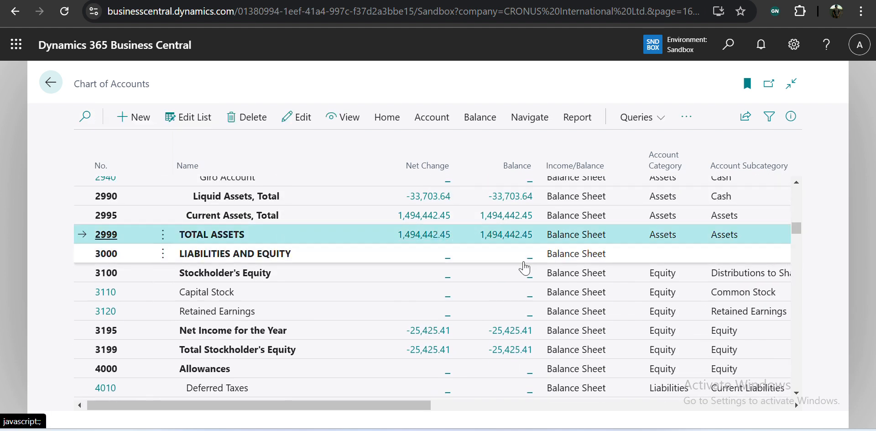
scroll(524, 268, right, 5)
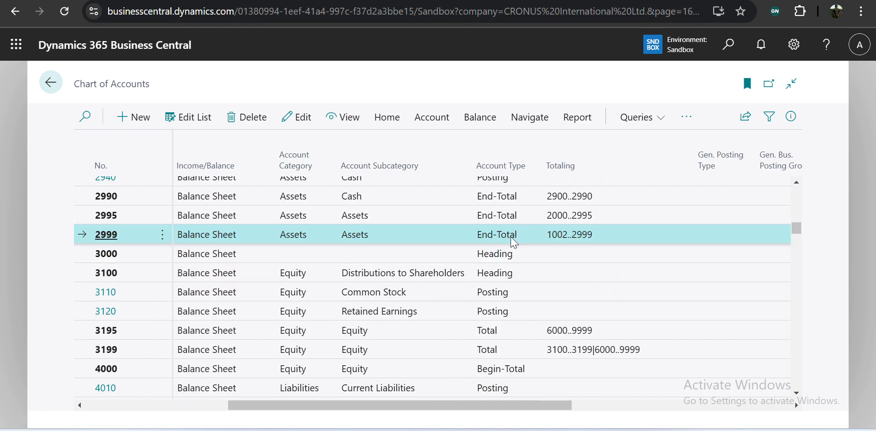
scroll(514, 243, left, 5)
scroll(515, 242, up, 10)
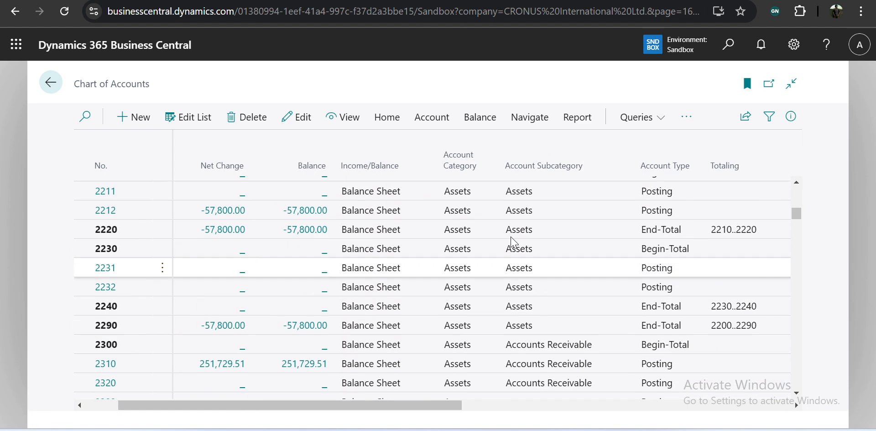
scroll(514, 242, up, 10)
scroll(514, 242, left, 5)
scroll(514, 242, up, 4)
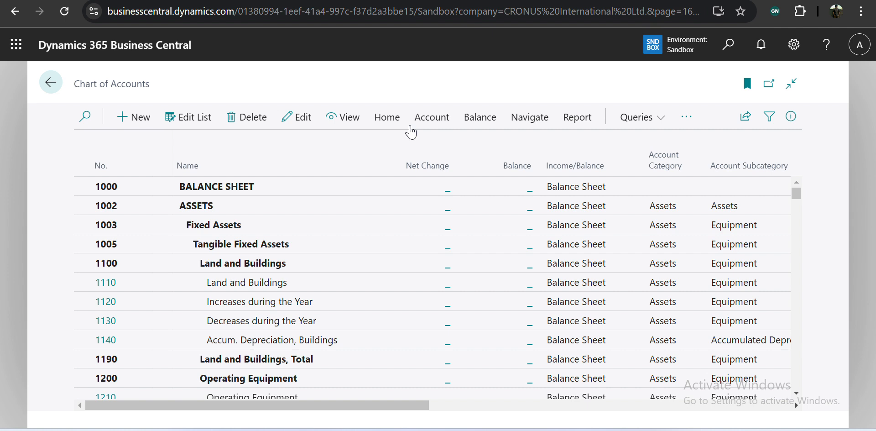
Step: Switch to the Excel worksheet and select the "Begin and End Total" and "Heading and Total" table headings
key(alt+Tab)
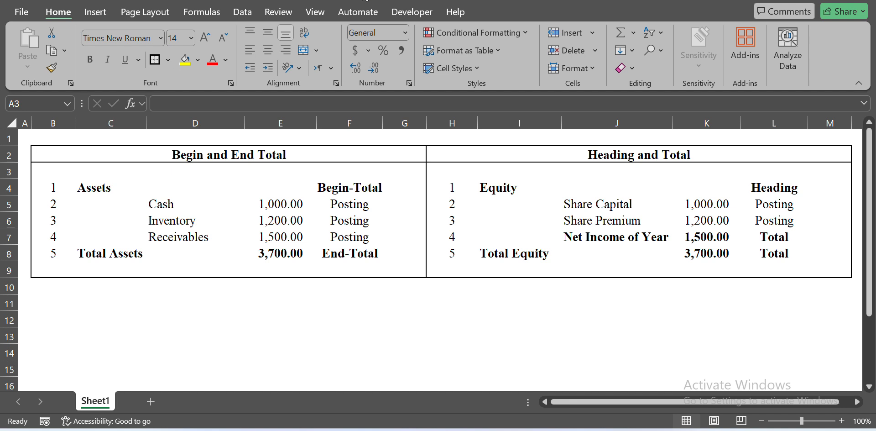
click(143, 154)
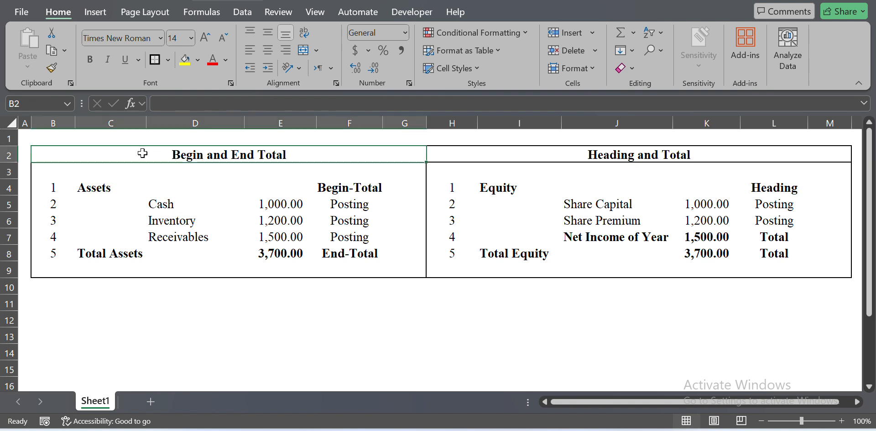
ctrl+click(508, 157)
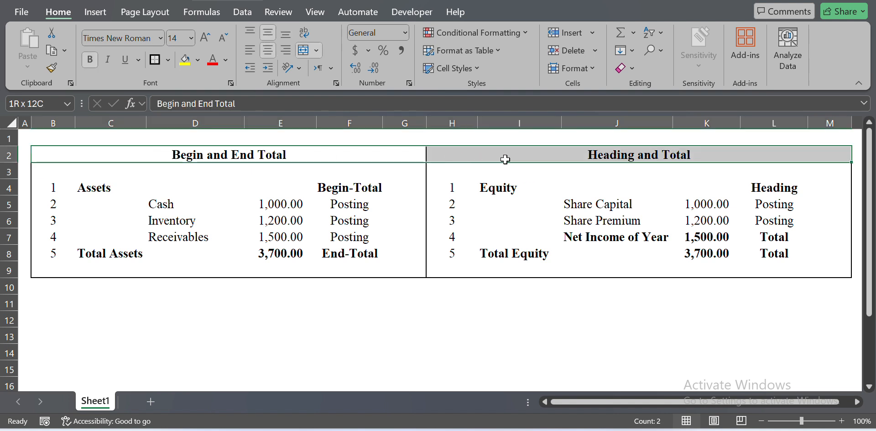
Step: Set the font colour of both table headings to dark blue and deselect them
click(225, 60)
click(306, 237)
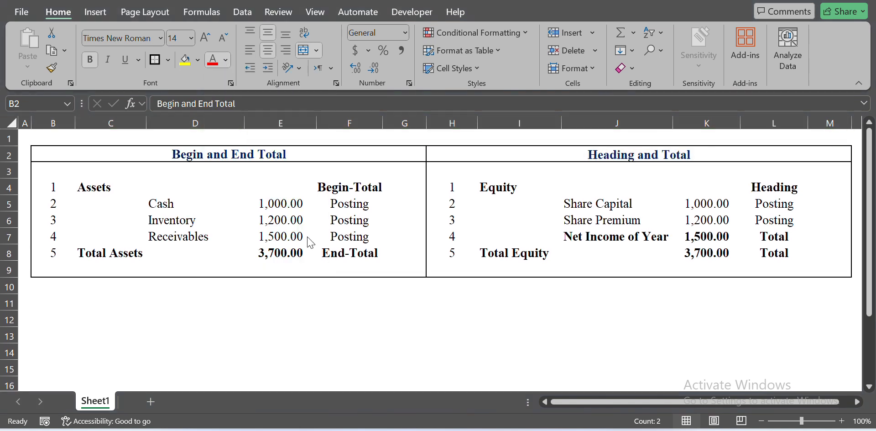
click(364, 216)
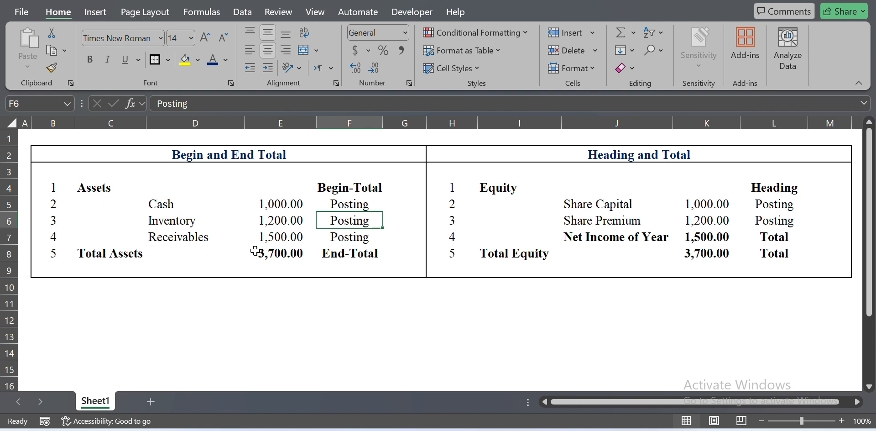
click(63, 287)
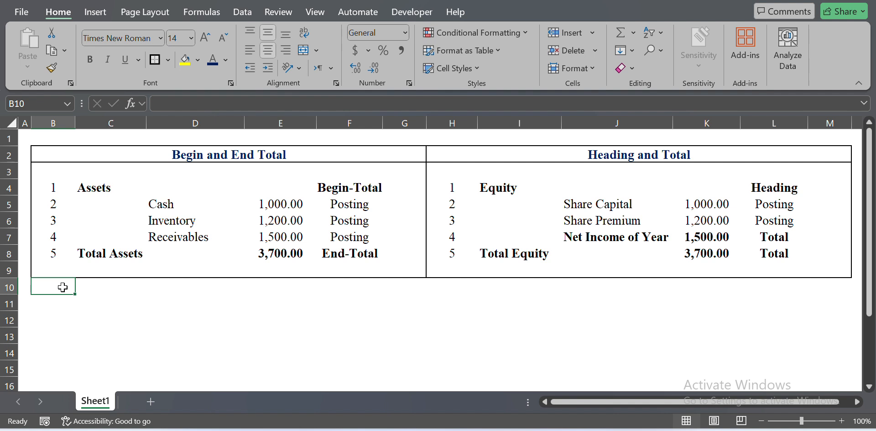
drag(63, 287, 307, 285)
click(307, 286)
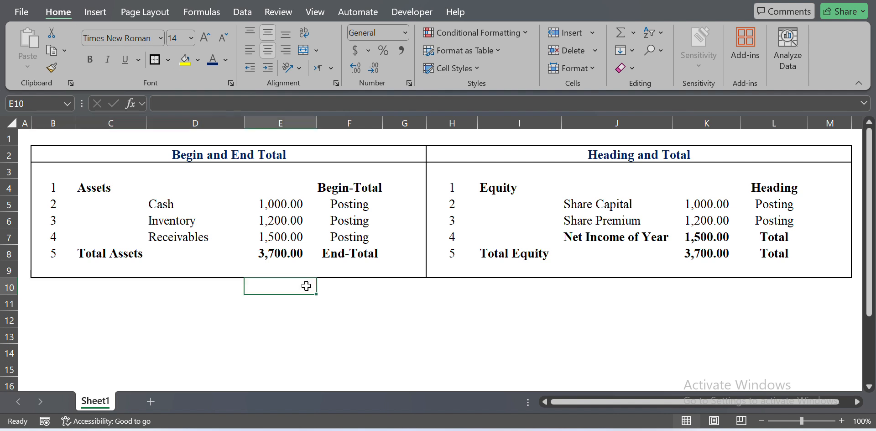
Step: Append "- Indentation of COA" to the "Begin and End Total" heading in cell B2
click(312, 152)
double_click(312, 151)
text(- )
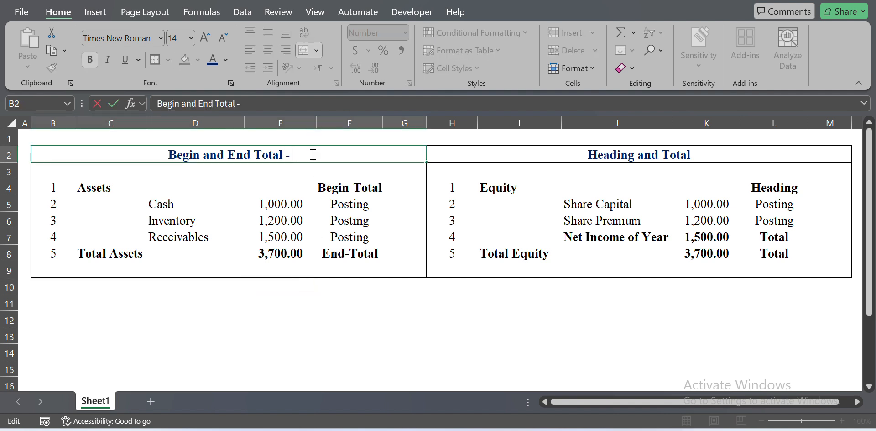
text(Indentation )
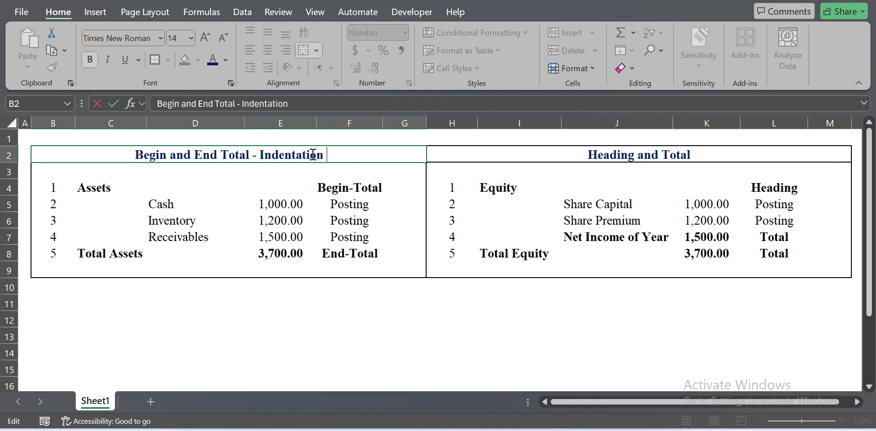
text(of COA)
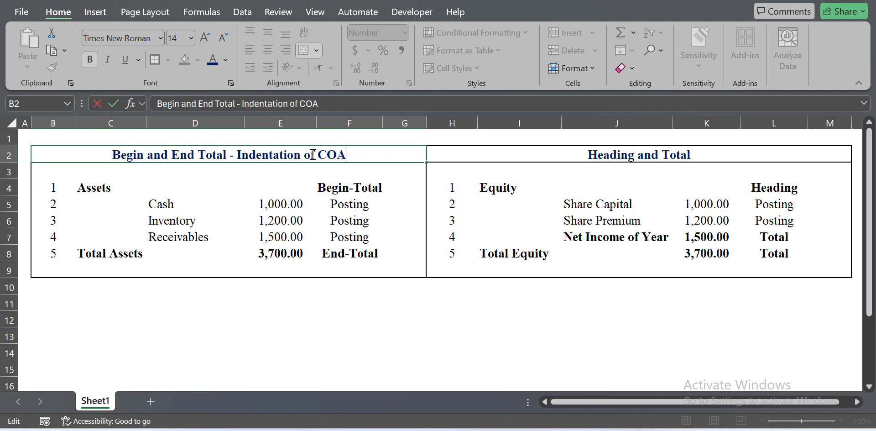
key(Return)
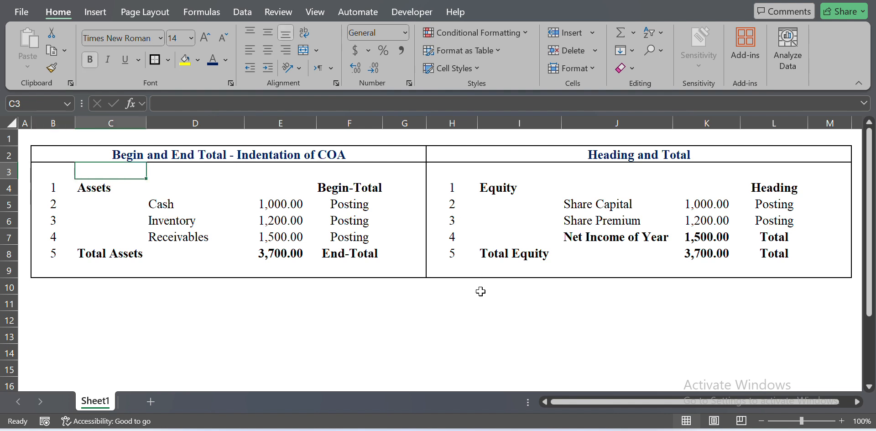
Step: Switch to Business Central, compare the indentation and account types from account 1000 onward, and locate the Indent Chart of Accounts action
key(alt+Tab)
key(Tab)
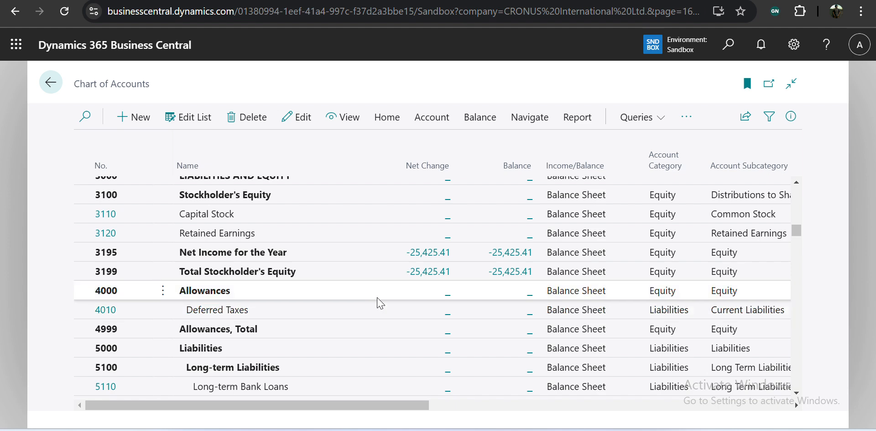
scroll(379, 297, up, 10)
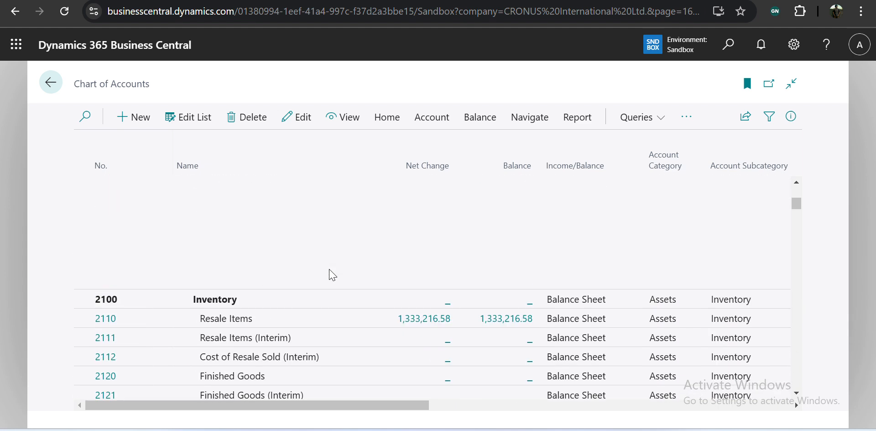
scroll(333, 274, up, 5)
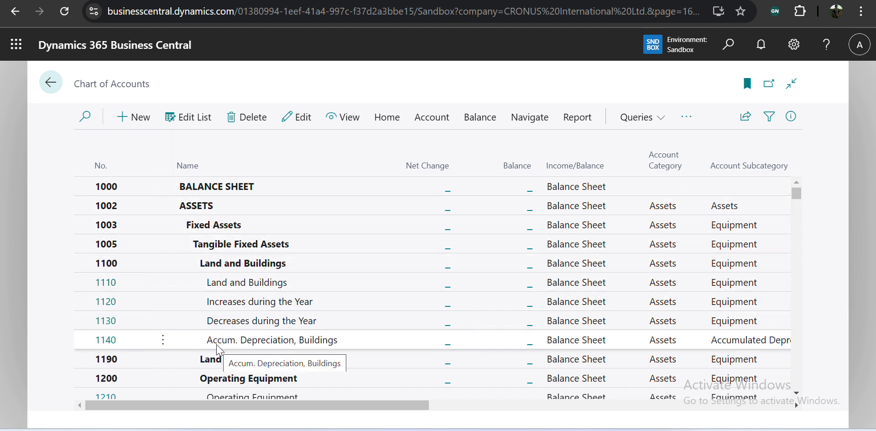
scroll(694, 332, right, 5)
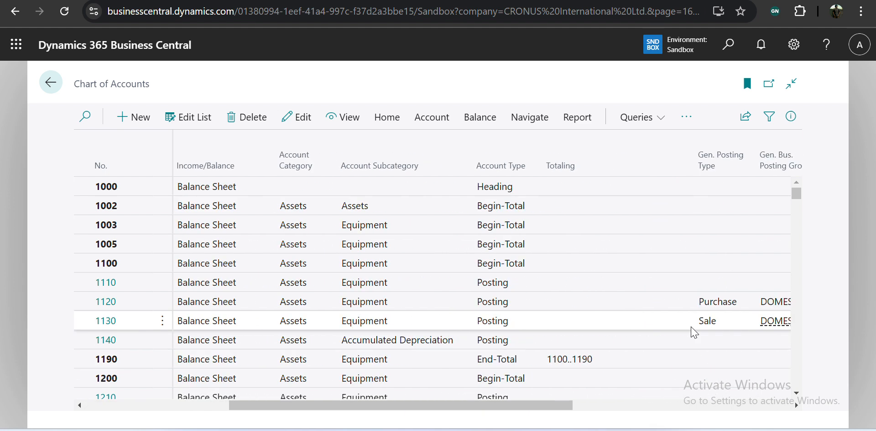
scroll(421, 296, left, 5)
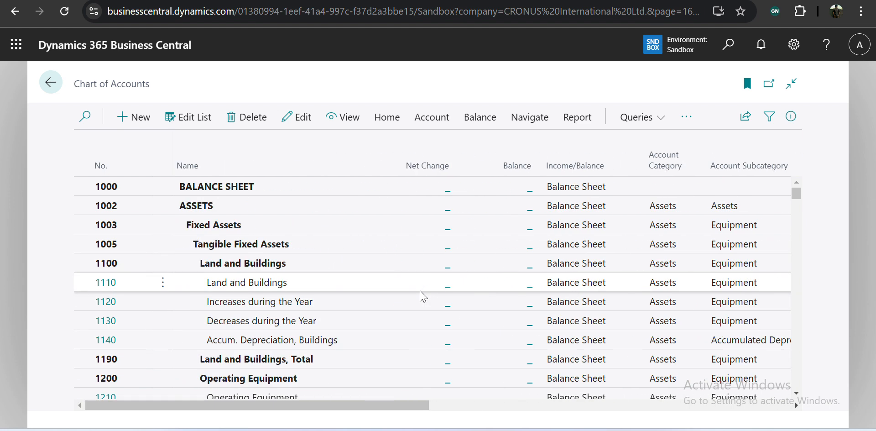
click(403, 120)
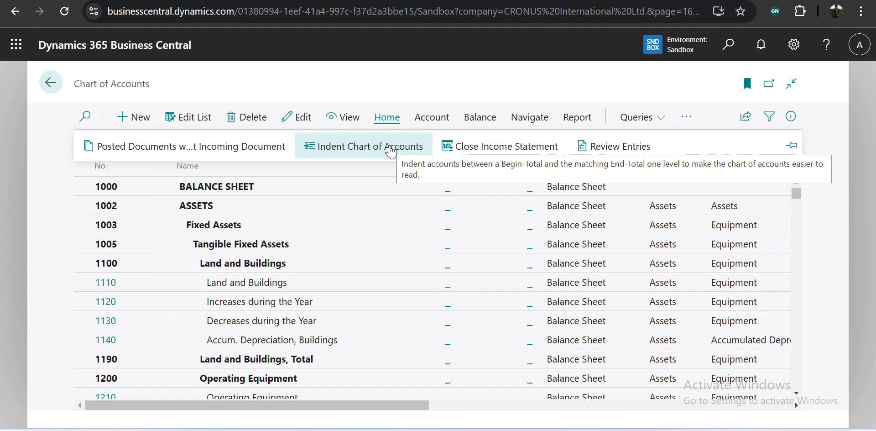
Step: Switch to the Excel worksheet and enter the totaling range 1..5 in G8, beside the End-Total of Total Assets
key(alt+Tab)
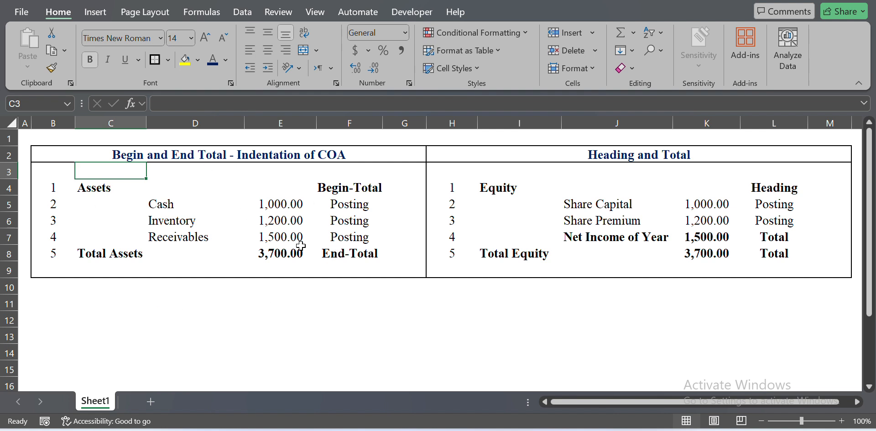
click(402, 258)
click(408, 186)
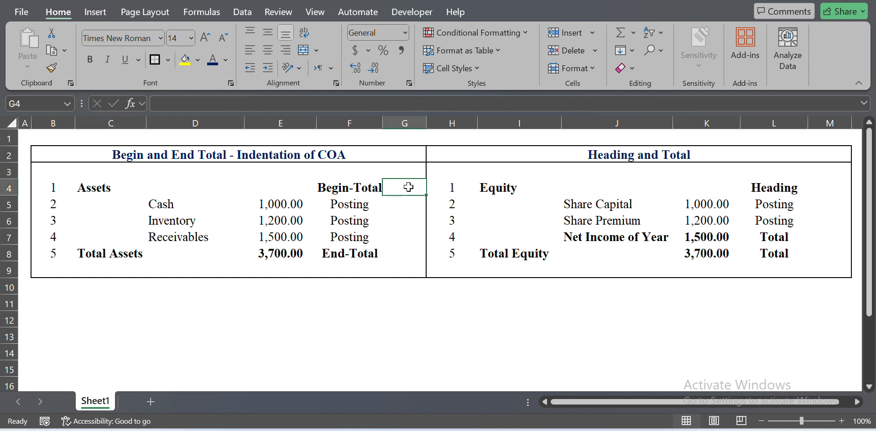
key(Down)
key(Down)
key(Down)
key(Down)
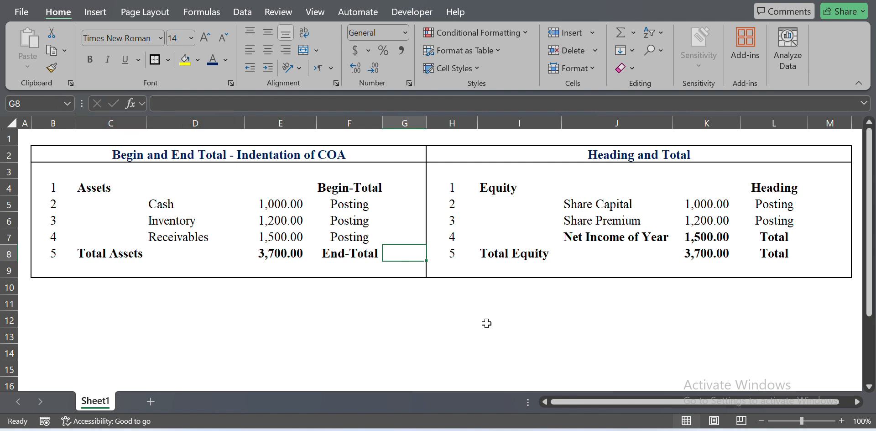
text(1..5)
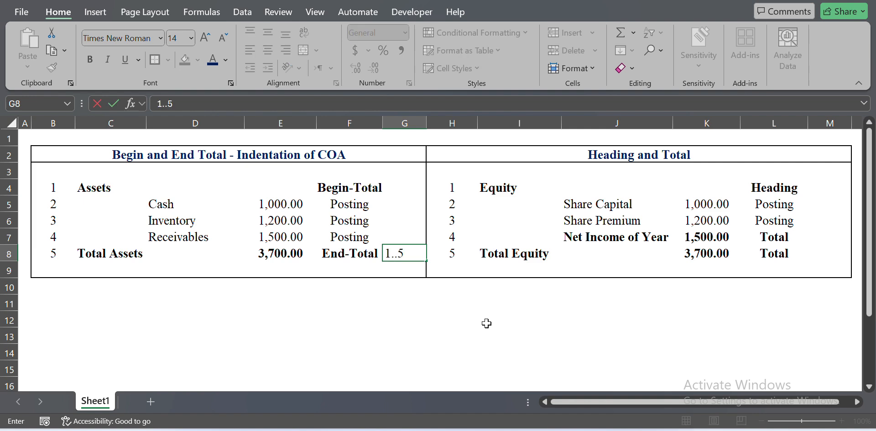
key(Return)
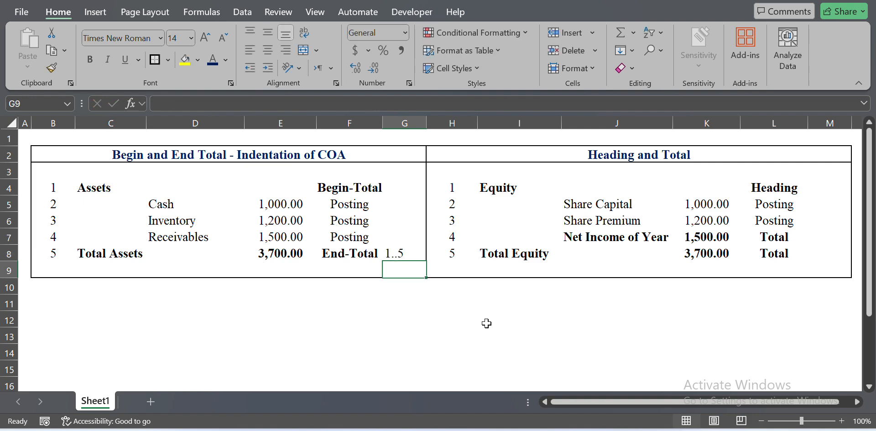
Step: Centre the totaling range in cell G8 horizontally and vertically
click(407, 251)
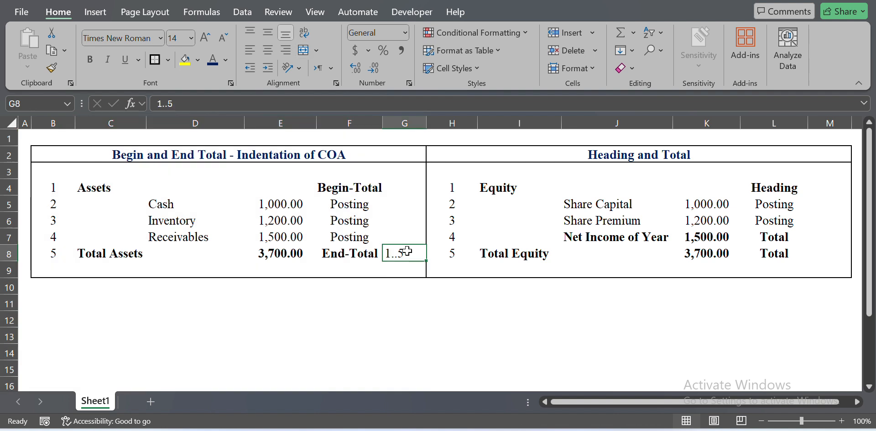
click(275, 49)
click(270, 36)
key(Return)
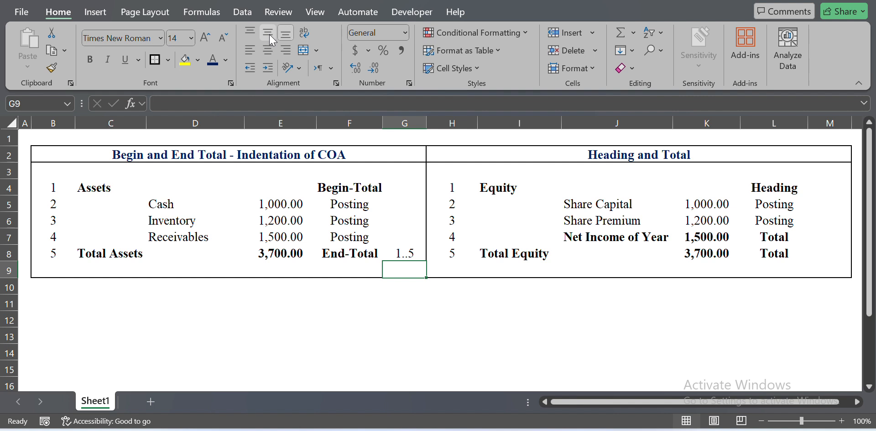
Step: Enter 5000 as the amount on the Assets Begin-Total row, in cell E4
click(264, 189)
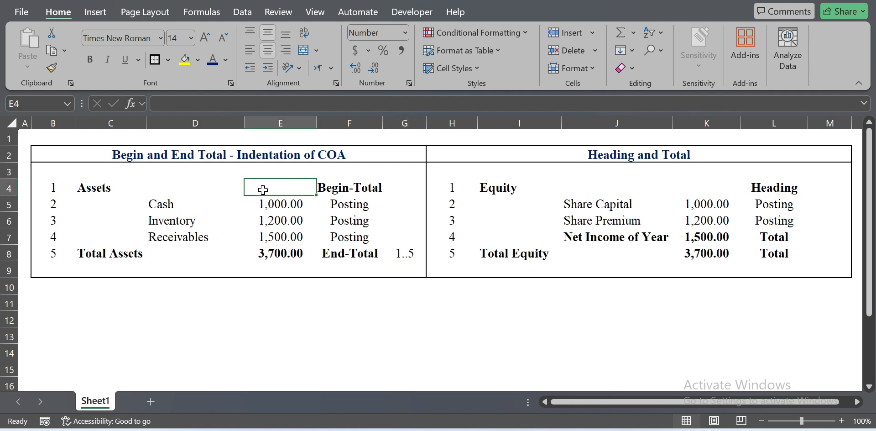
text(5000)
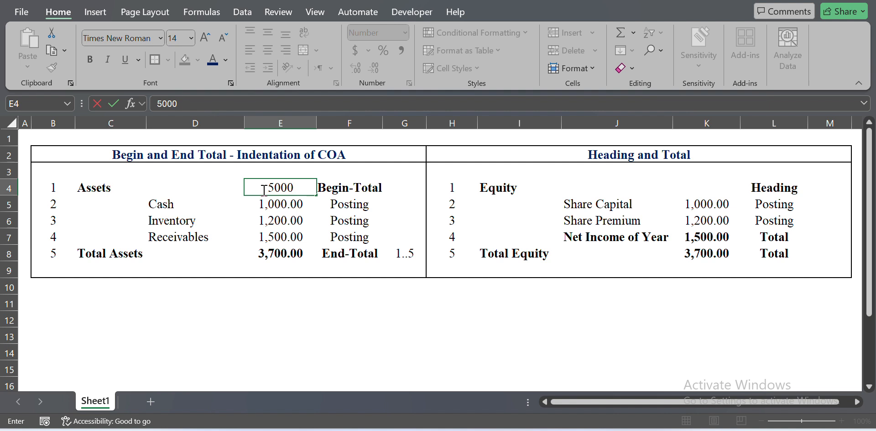
text(`)
key(Right)
key(Left)
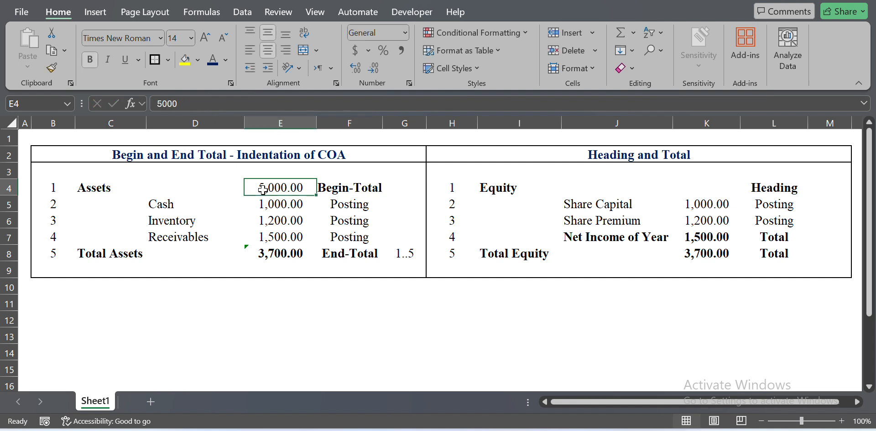
key(Right)
key(Left)
Step: Check the Total Assets formula in E8 and select the Cash, Inventory and Receivables amounts it sums
key(Down)
key(Down)
key(Down)
key(Down)
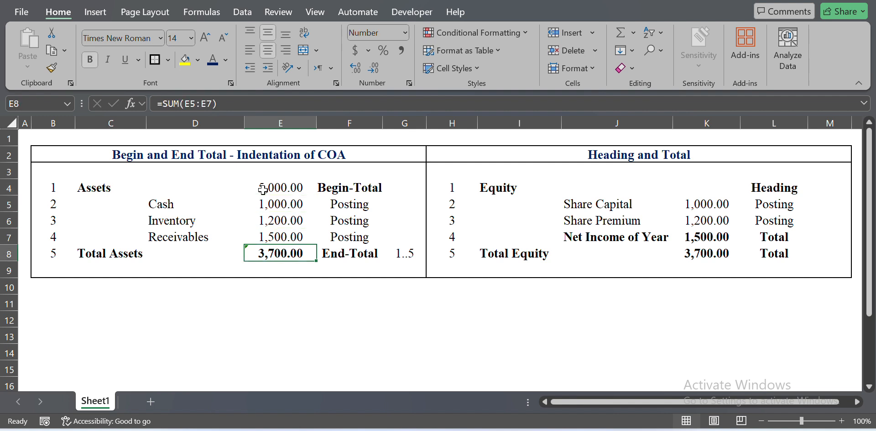
key(Up)
key(shift+Up)
key(shift+Up)
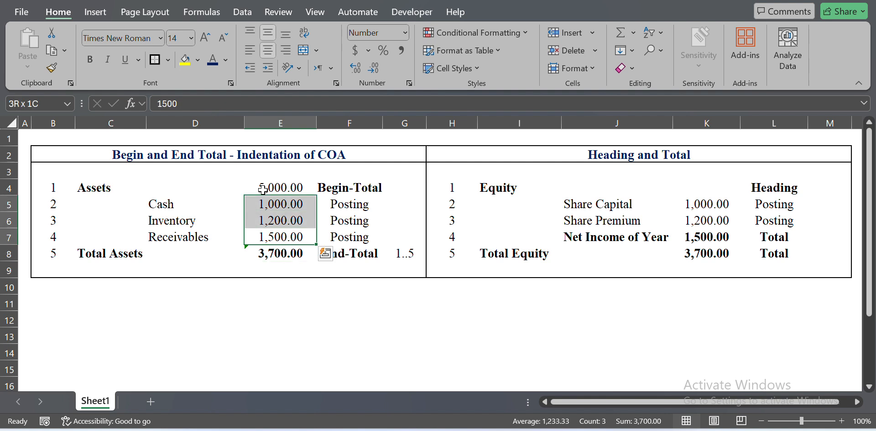
Step: Delete the amount from the Assets Begin-Total row in E4 and select the indentation heading
key(Up)
key(Up)
key(Up)
key(Delete)
key(Right)
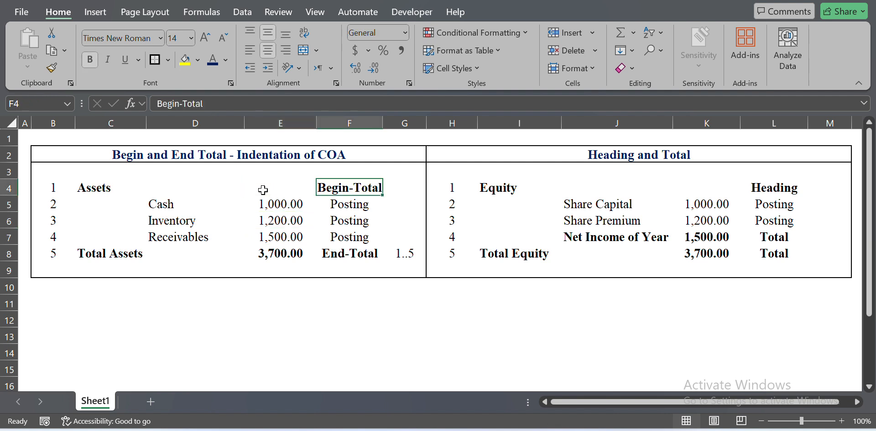
key(Left)
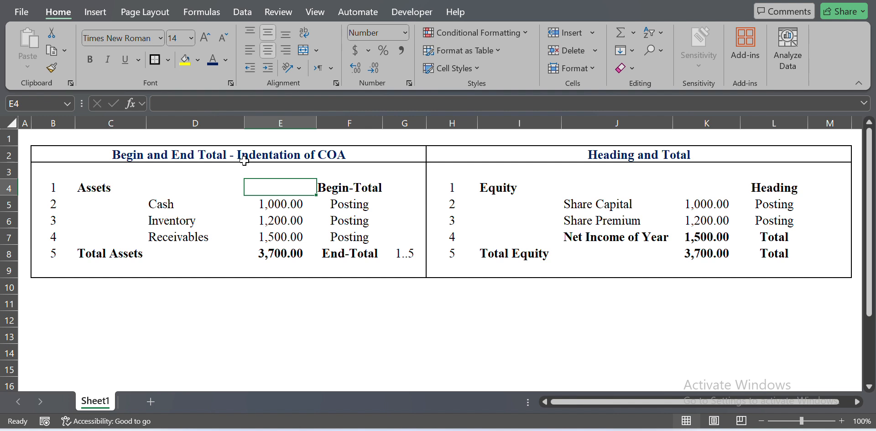
click(263, 159)
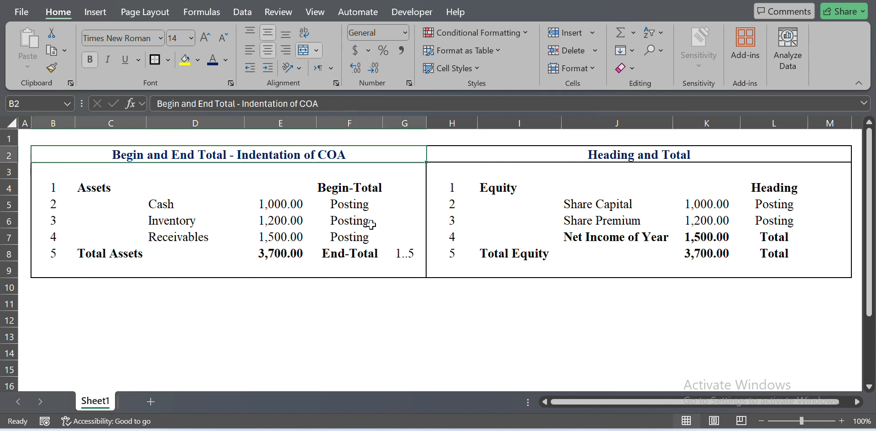
Step: Switch to Business Central and examine the account types and totaling ranges of the equity accounts 3100 to 3199
key(alt+Tab)
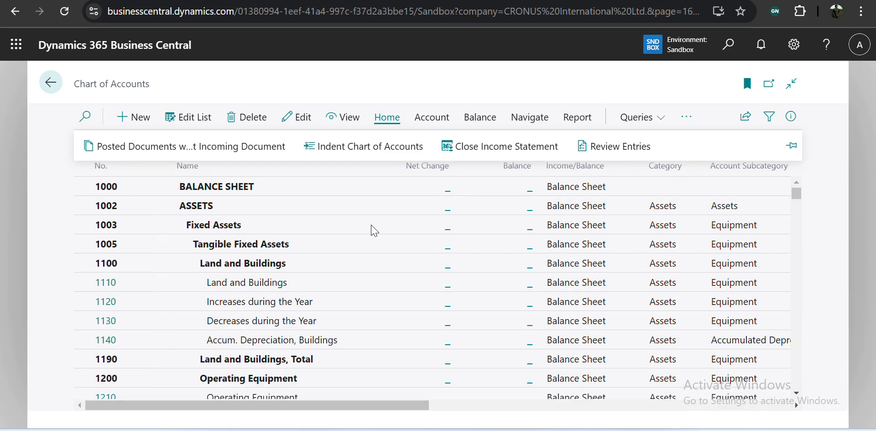
scroll(372, 225, down, 8)
scroll(372, 227, down, 10)
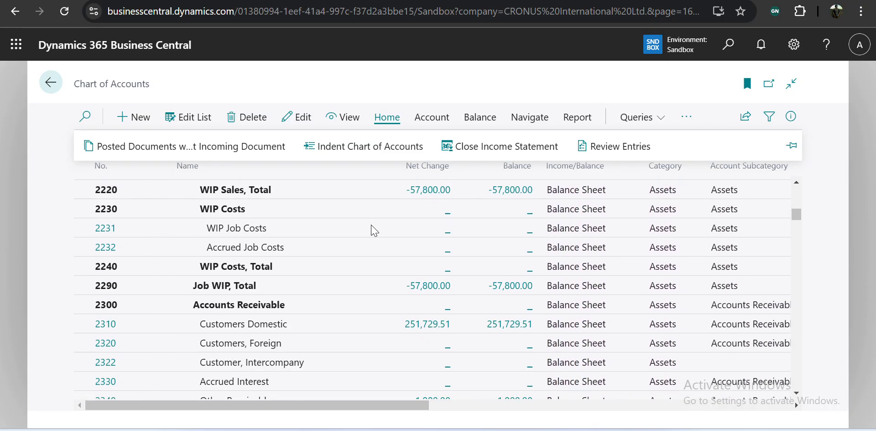
scroll(371, 230, down, 5)
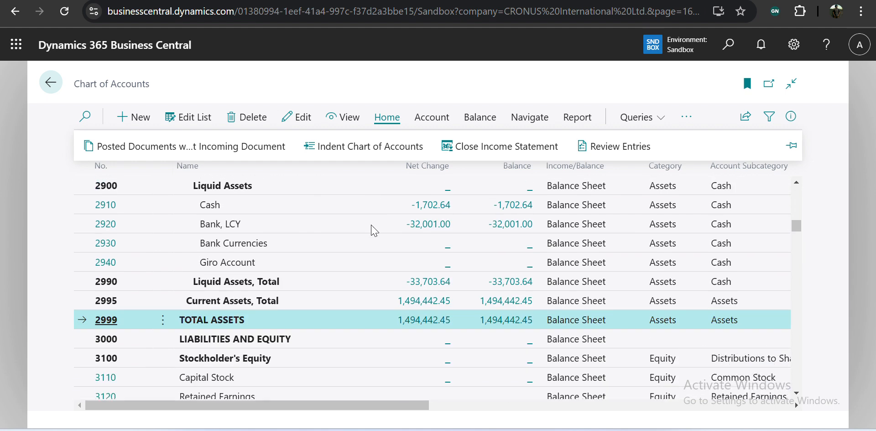
scroll(372, 231, up, 2)
scroll(371, 226, up, 1)
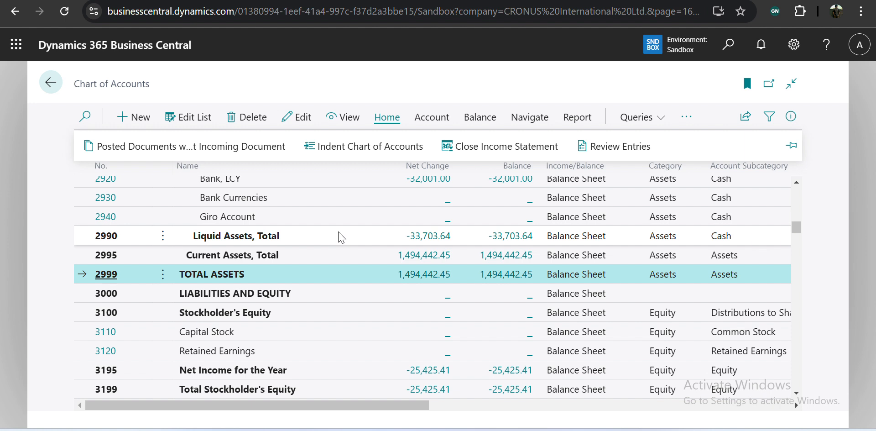
scroll(267, 281, down, 1)
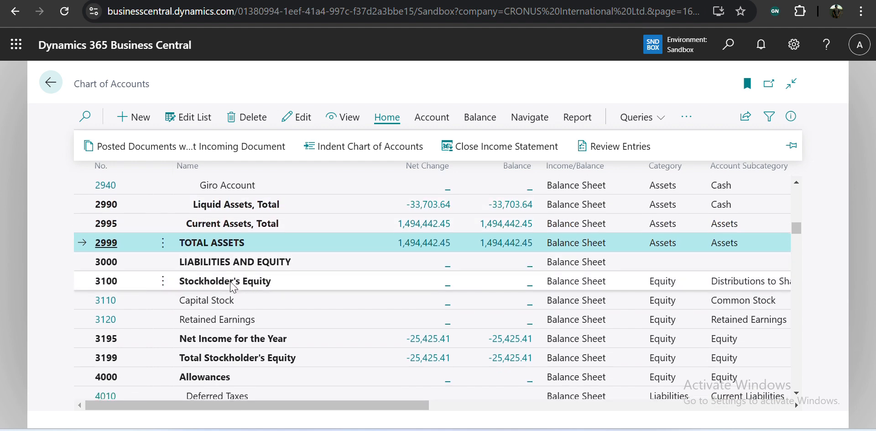
scroll(237, 286, right, 5)
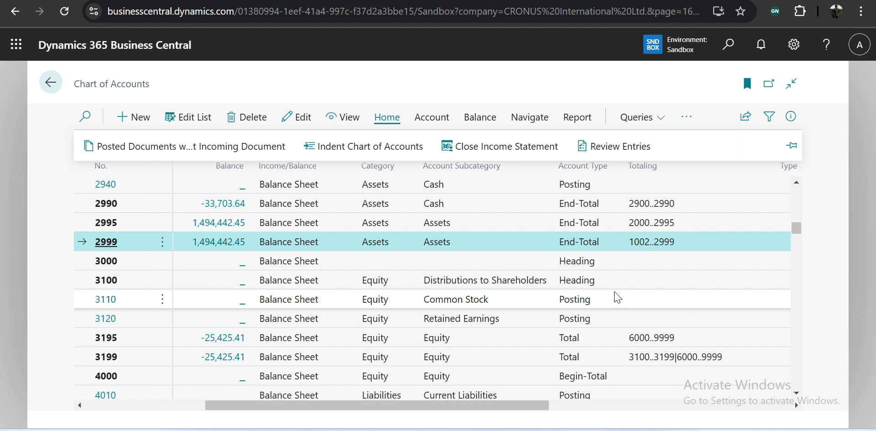
Step: Compare the names, account types and totaling ranges of the stockholder's equity accounts 3100 to 3199 in the chart of accounts
scroll(617, 297, down, 1)
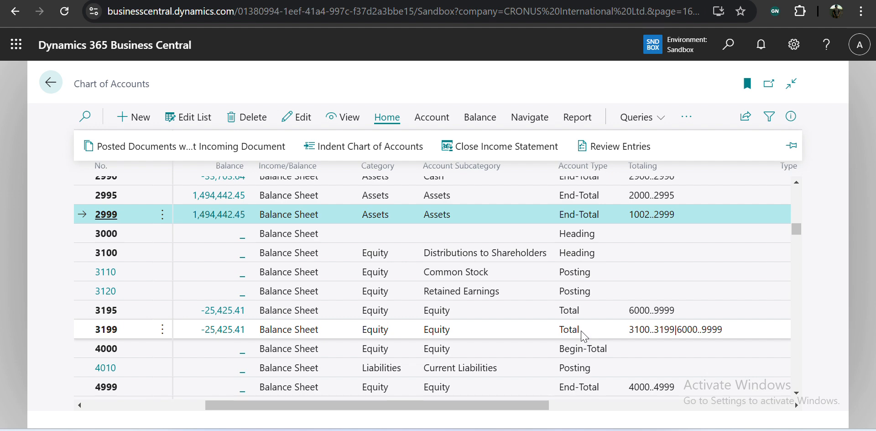
scroll(578, 337, left, 5)
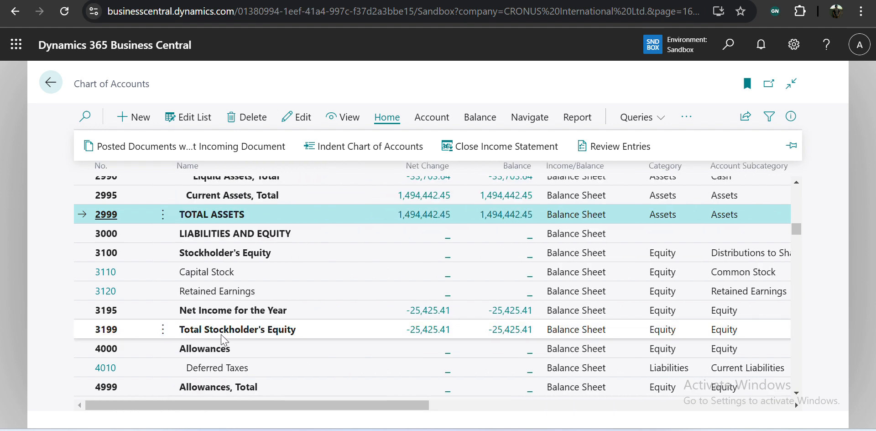
scroll(227, 340, right, 5)
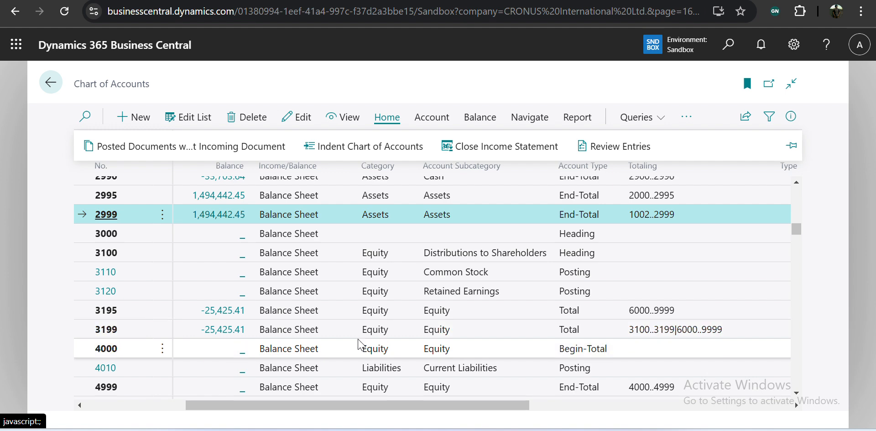
scroll(570, 332, left, 5)
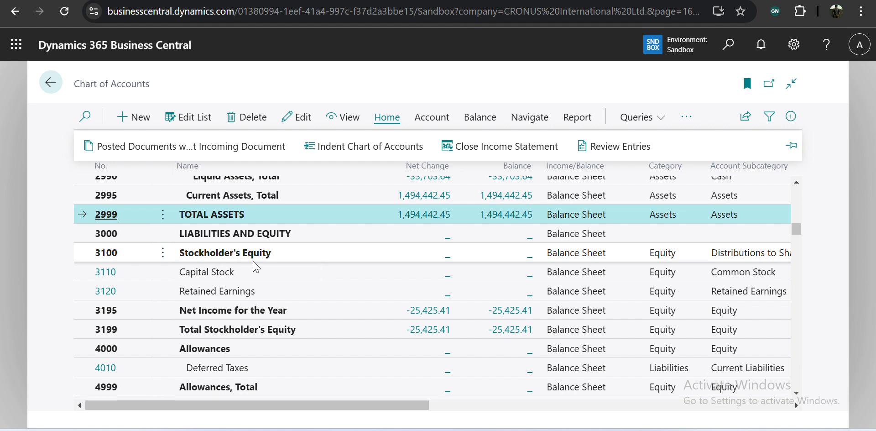
scroll(253, 266, right, 5)
scroll(253, 266, left, 5)
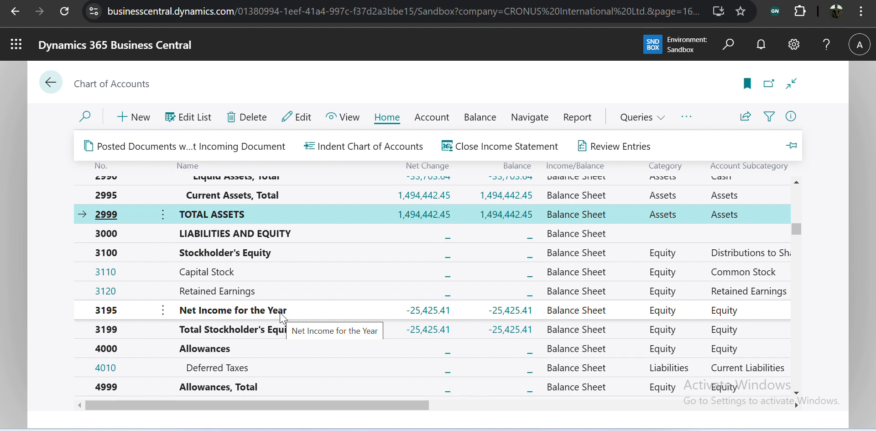
scroll(284, 318, right, 1)
scroll(284, 318, right, 3)
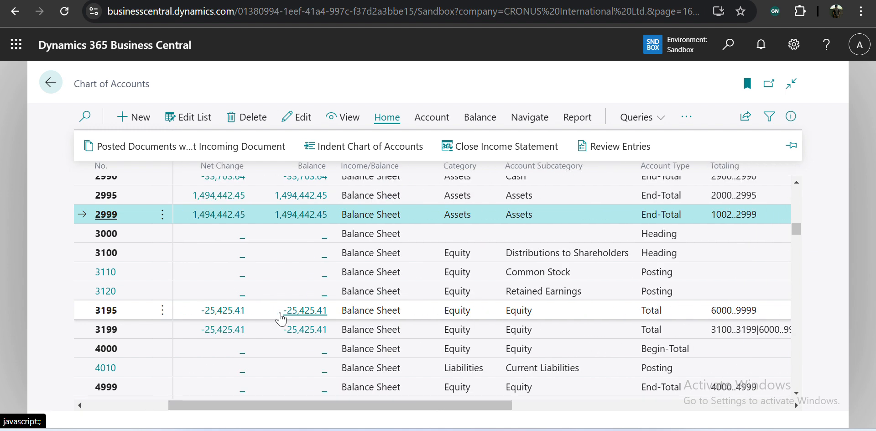
scroll(283, 318, left, 4)
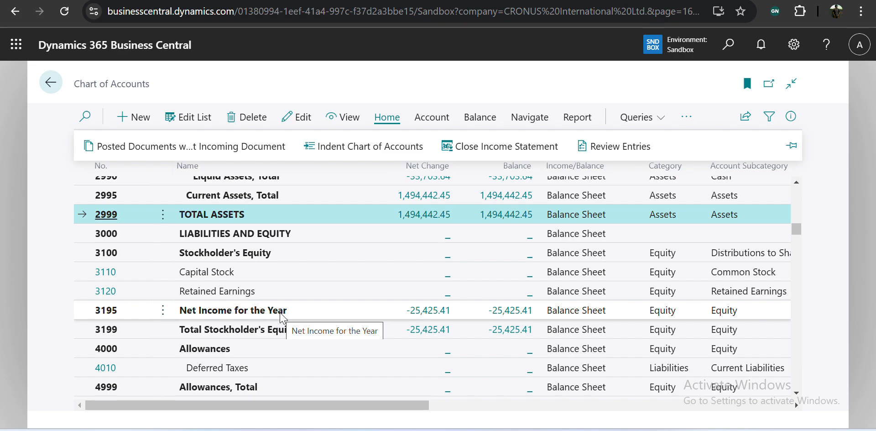
Step: Switch to the Excel workbook and go through the account types in the Heading and Total example for Equity
key(alt+Tab)
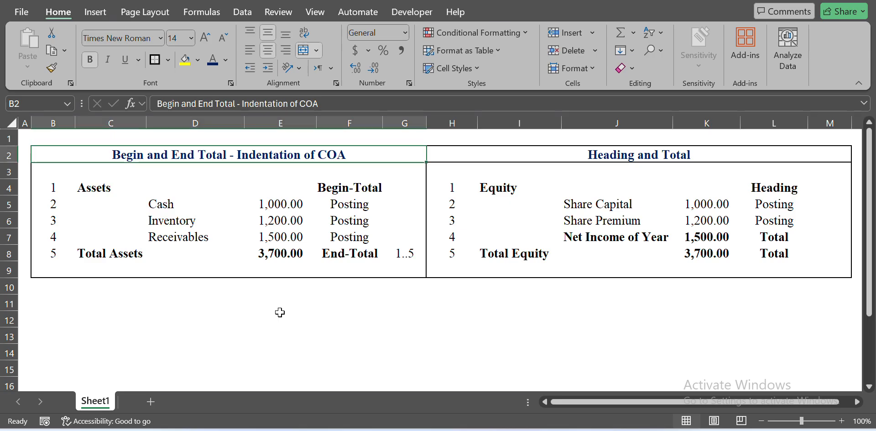
click(555, 158)
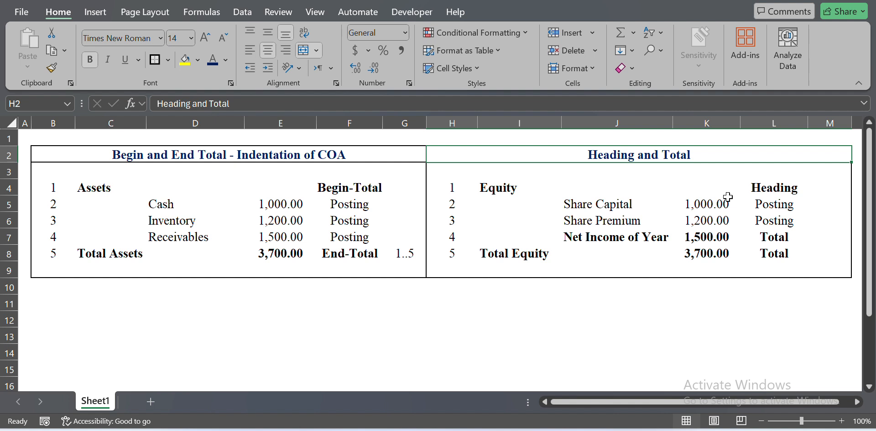
click(790, 201)
click(793, 195)
key(Down)
key(Down)
key(Down)
key(Down)
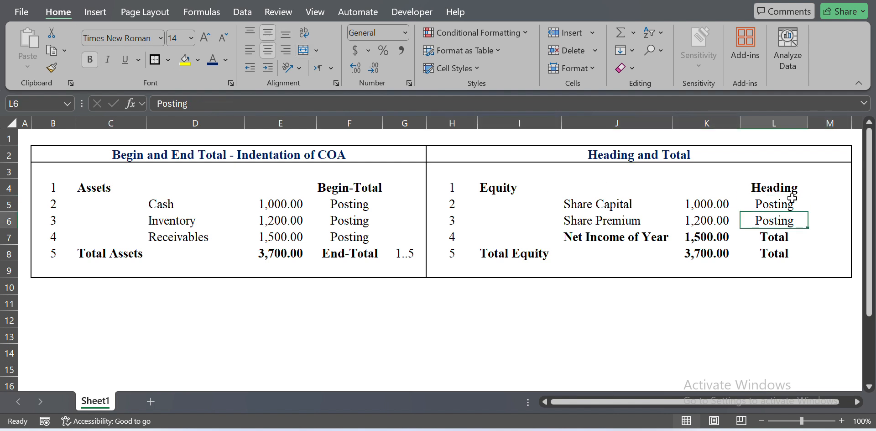
Step: Change the account type of the Equity row in L4 to Begin-Total
key(Up)
key(Up)
key(Up)
key(Up)
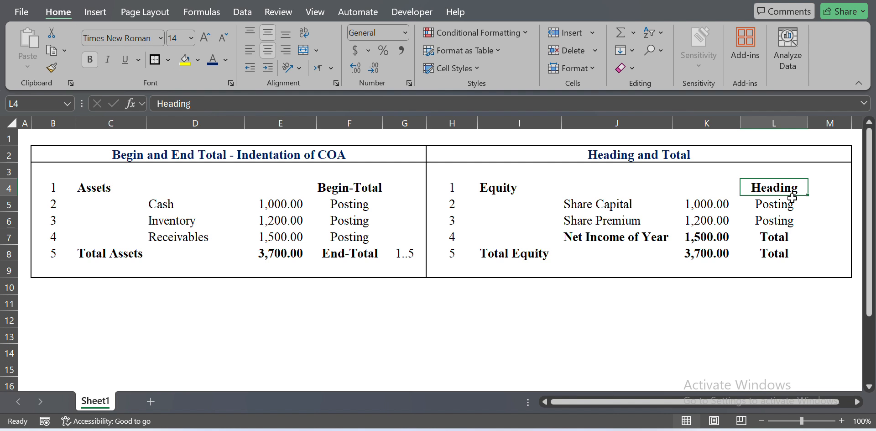
text(Beg)
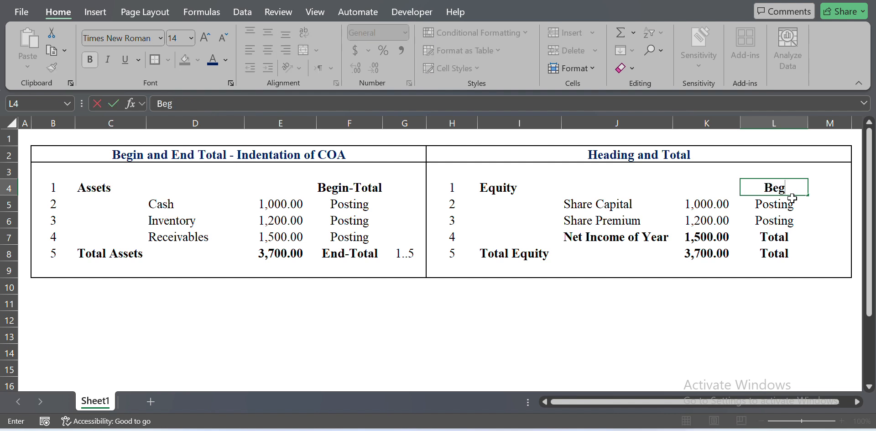
text(in-Total)
key(Return)
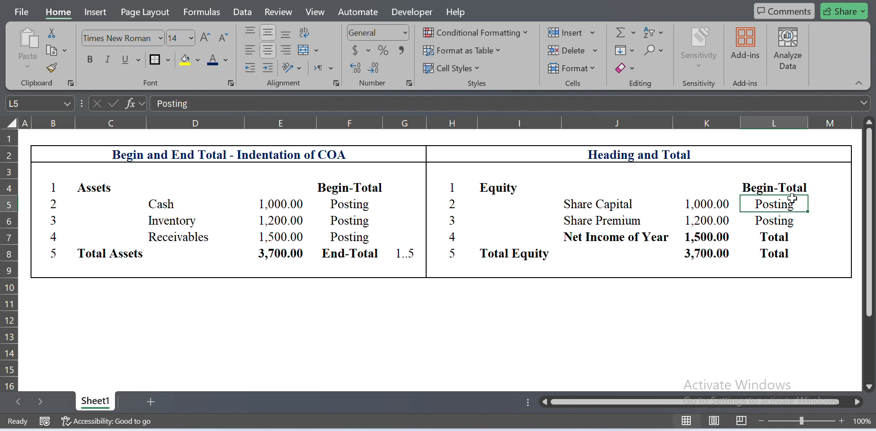
Step: Change the account type of the Total Equity row in L8 to End-Total
key(Down)
key(Down)
key(Down)
text(End)
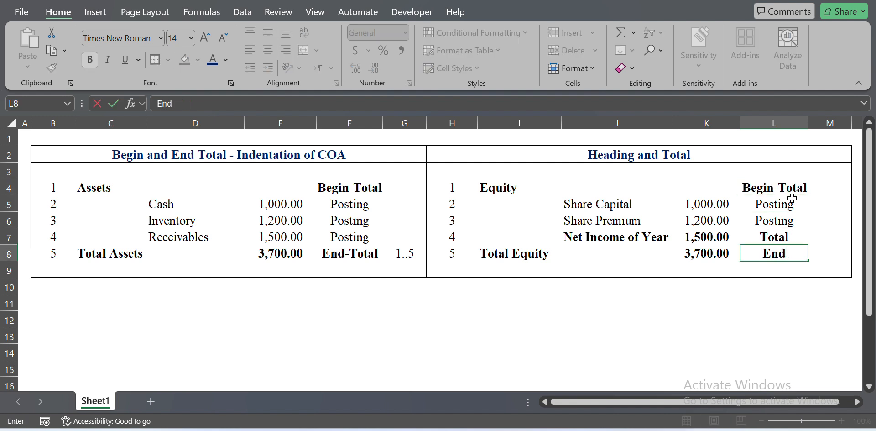
text(-Total)
key(Return)
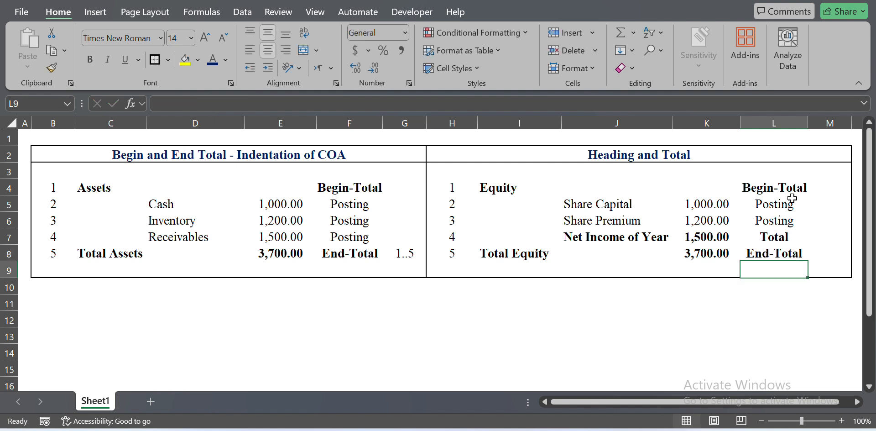
Step: Enter 1..5 as the totaling range for Total Equity in M8
key(Up)
key(Right)
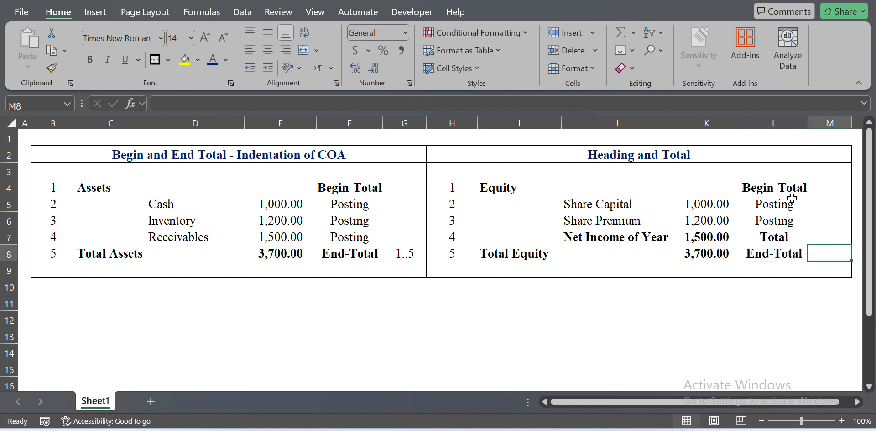
text(1..)
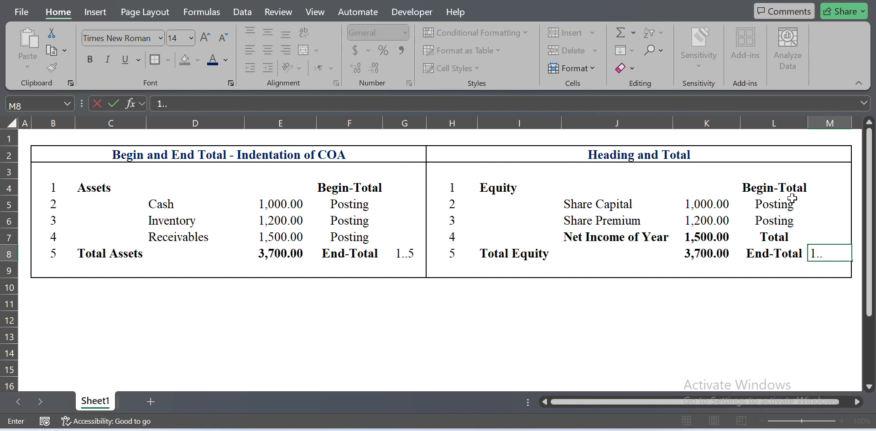
text(5)
key(Return)
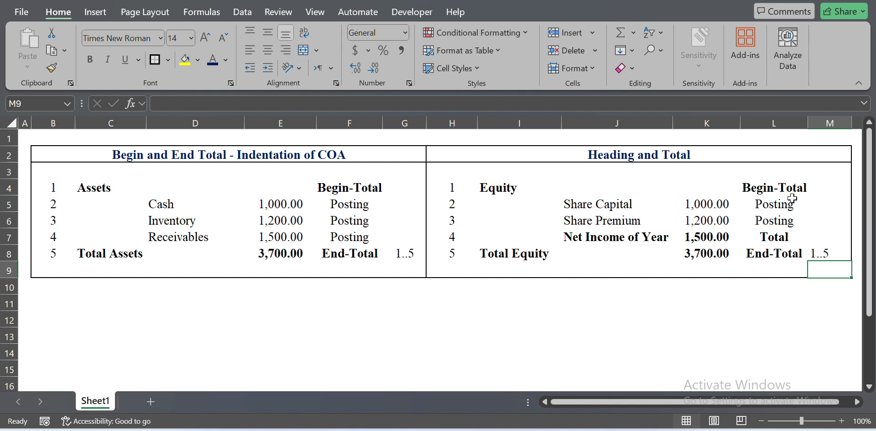
Step: Edit the Total Equity formula in K8 to sum only K5:K6, leaving out Net Income of Year
key(Up)
key(Left)
key(Left)
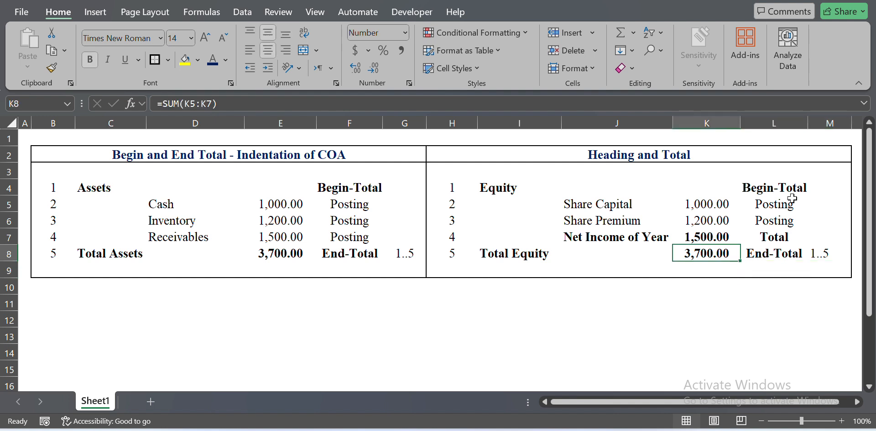
key(F2)
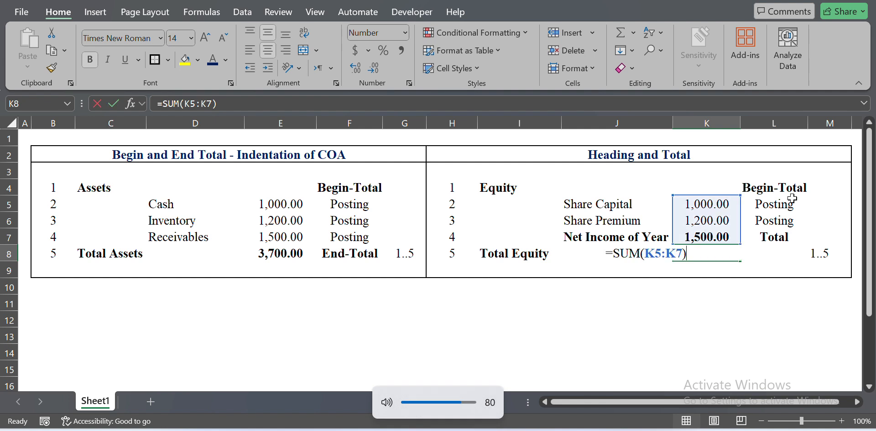
key(shift+Left)
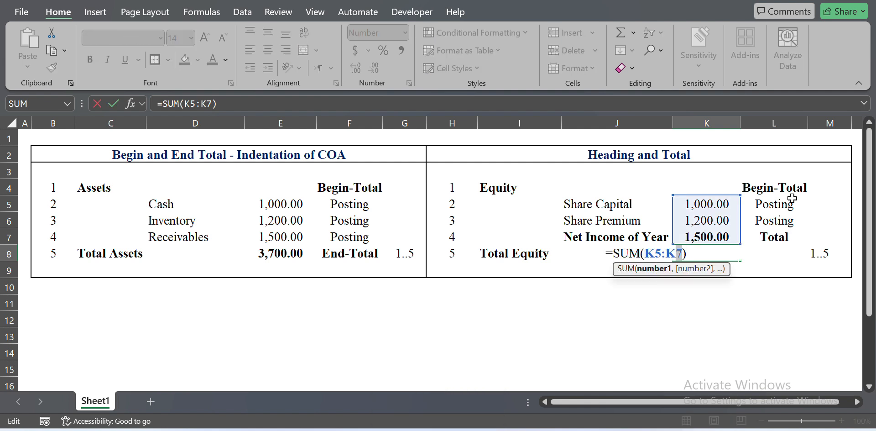
text(6)
key(Return)
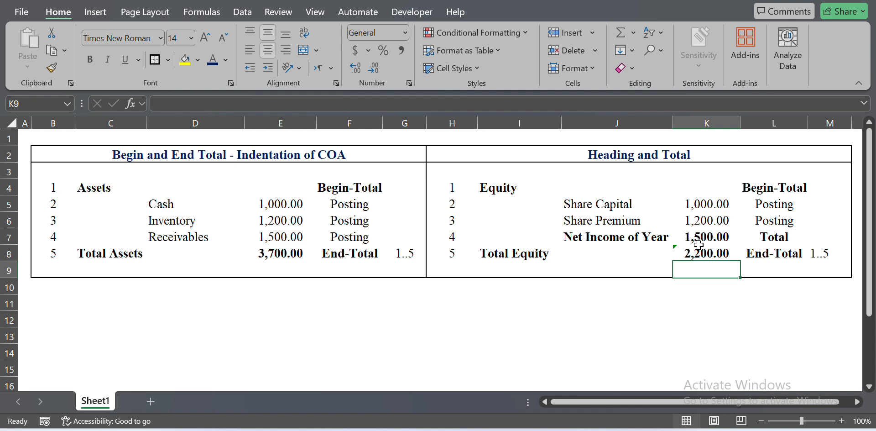
Step: Center the Total Equity totaling range in M8 and extend it to 1..5|4
click(833, 246)
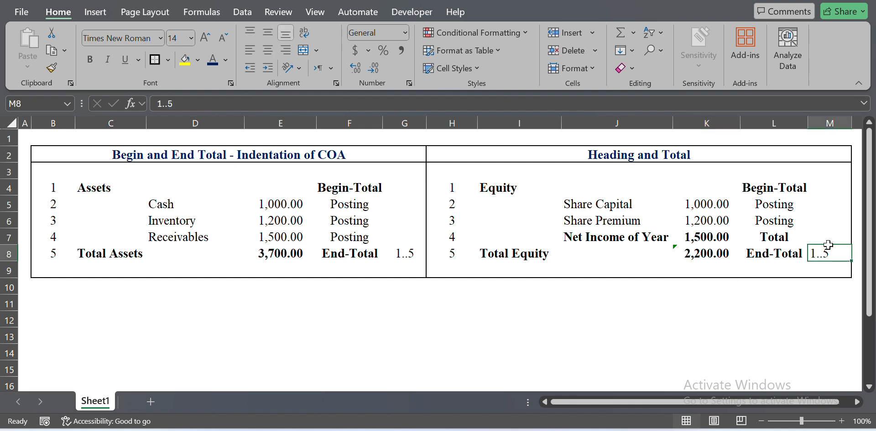
click(268, 50)
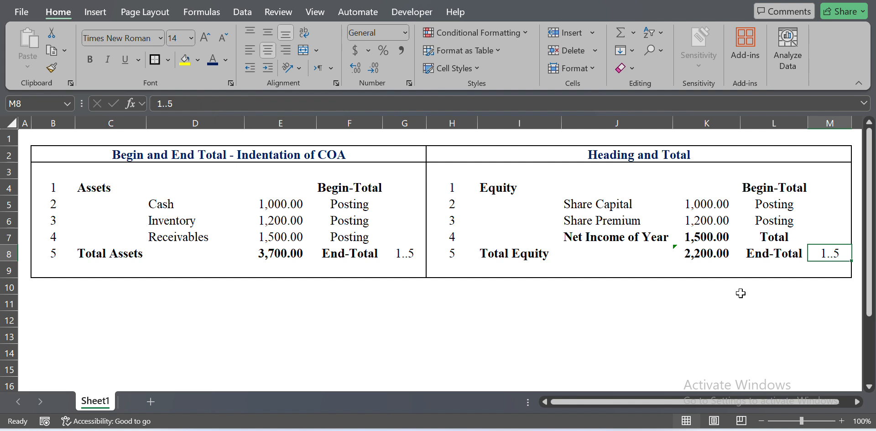
double_click(827, 252)
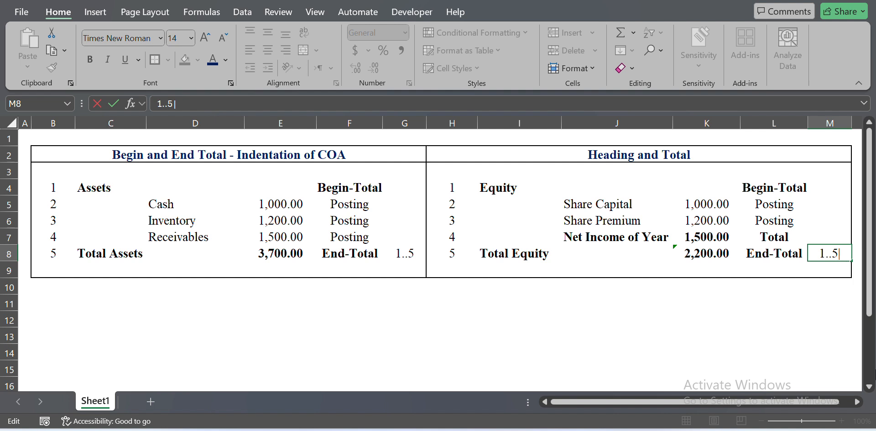
text(|4)
key(Return)
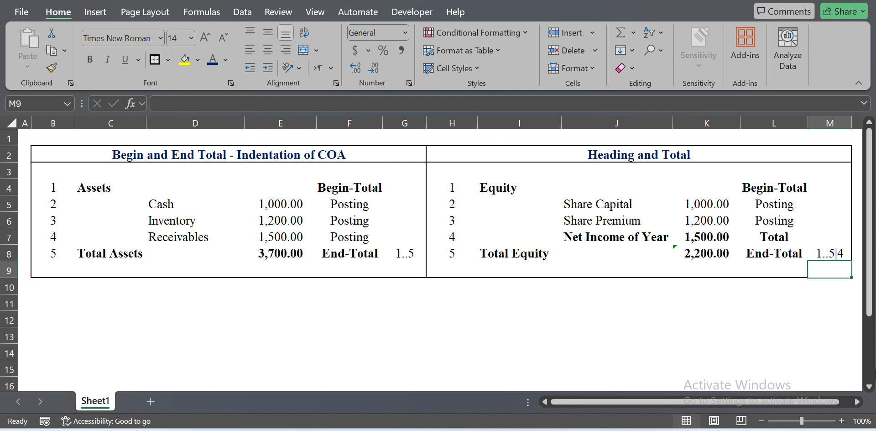
Step: Undo the account type, formula and totaling changes in the Equity example, back to Heading and Total
key(Up)
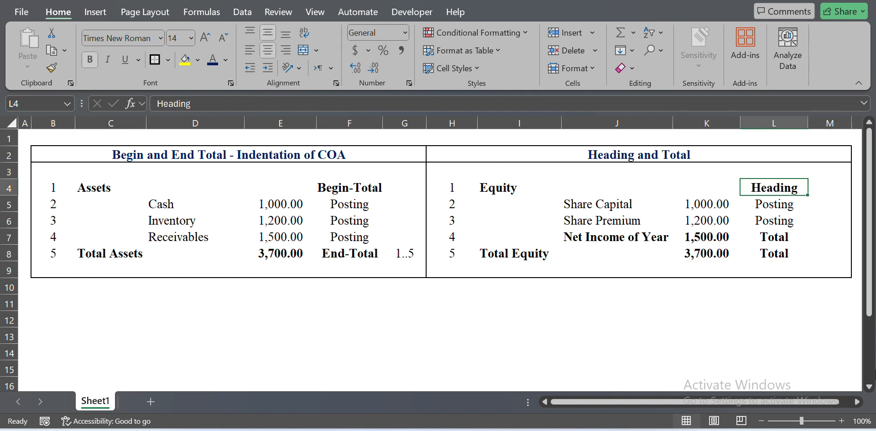
Step: Enter 6..10 as the totaling range on the Net Income of Year row, in cell M7
click(785, 252)
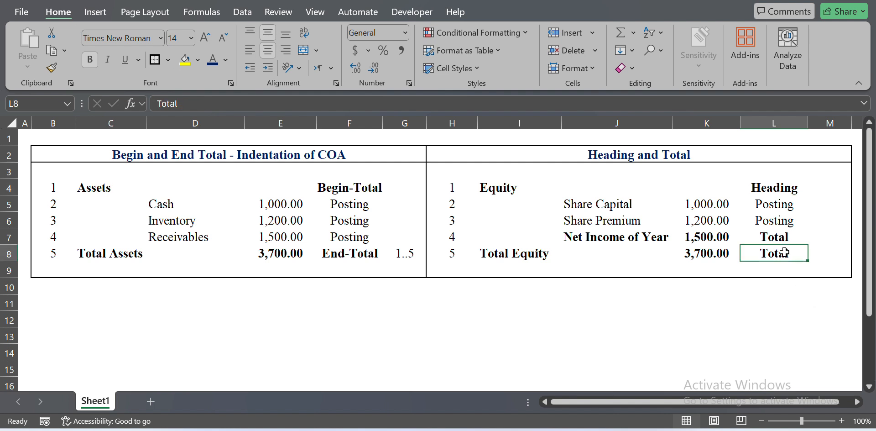
click(792, 236)
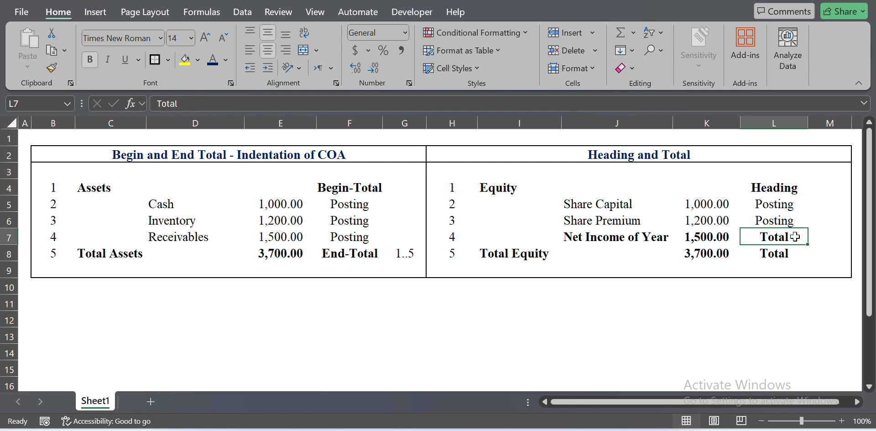
key(Right)
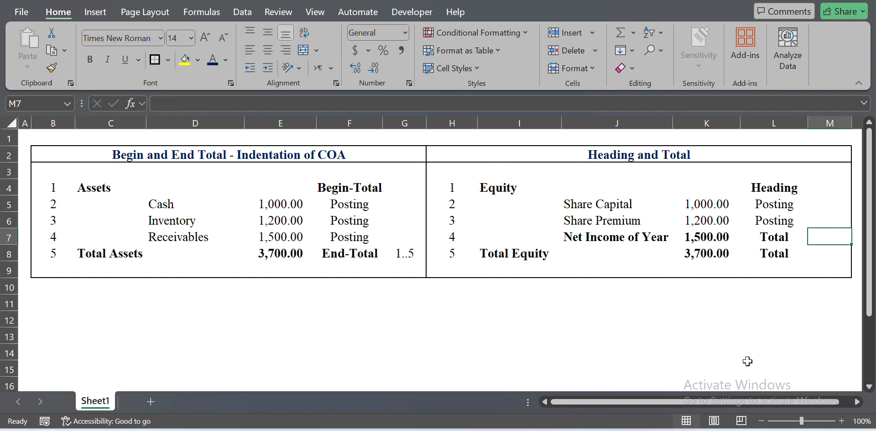
text(6..)
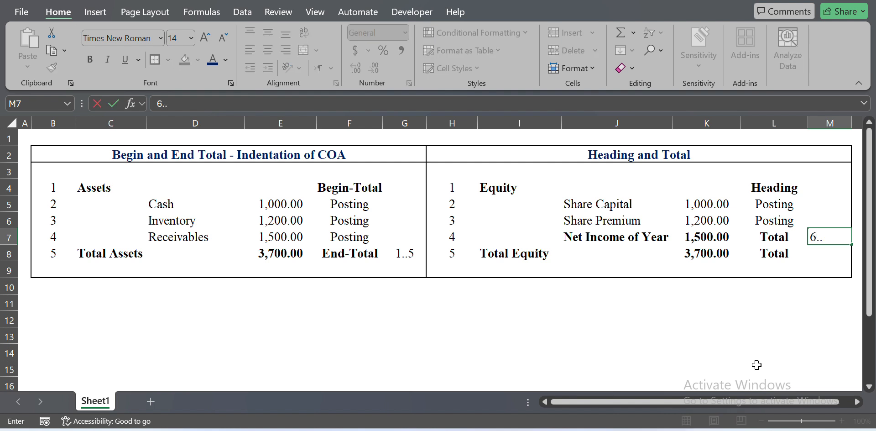
text(10)
key(Return)
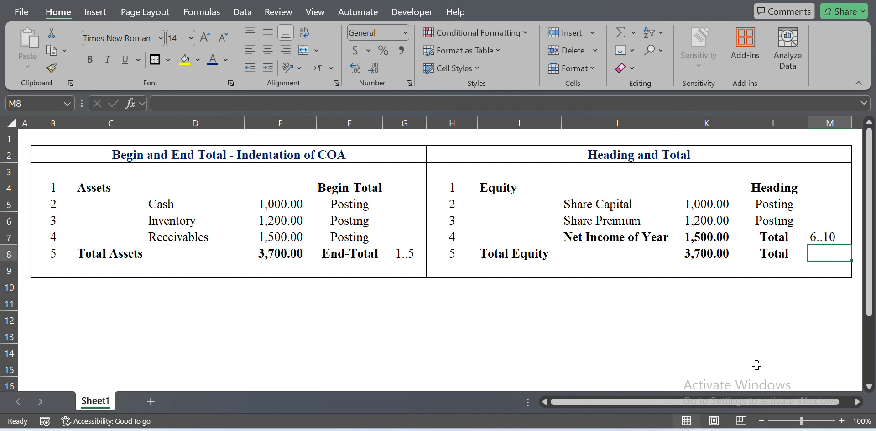
Step: Center the totaling cells M4:M8 of the Equity example horizontally
key(Up)
key(Up)
key(Up)
key(Up)
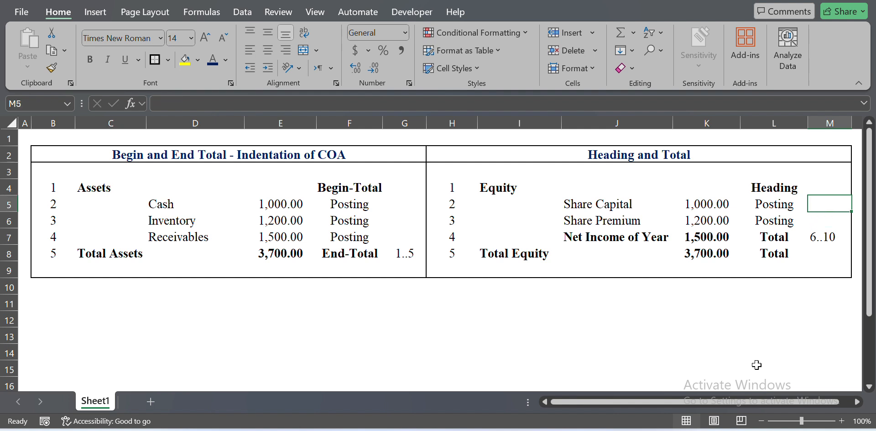
key(shift+Down)
key(shift+Down)
key(shift+Down)
key(shift+Down)
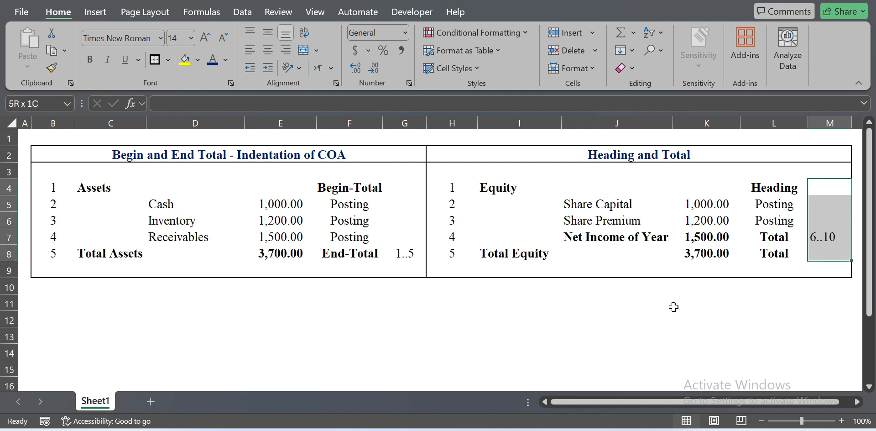
click(274, 52)
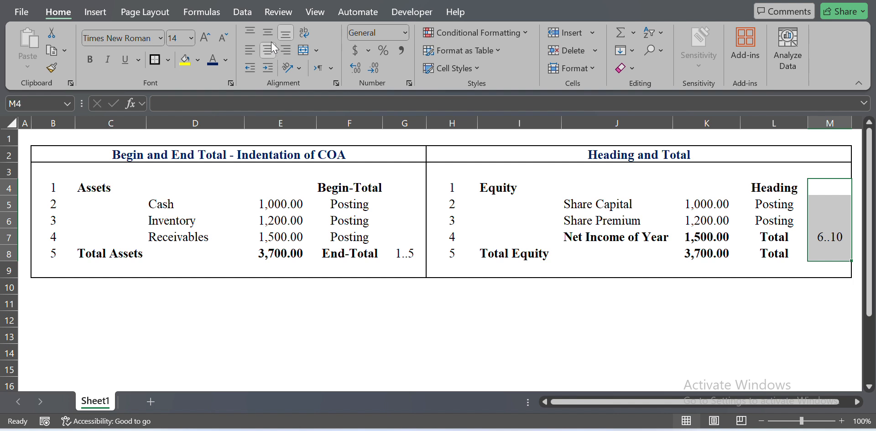
Step: Middle-align the totaling cells M4:M8 and enter 1..5 as the Total Equity totaling range in M8
click(270, 36)
key(Down)
key(Down)
key(Down)
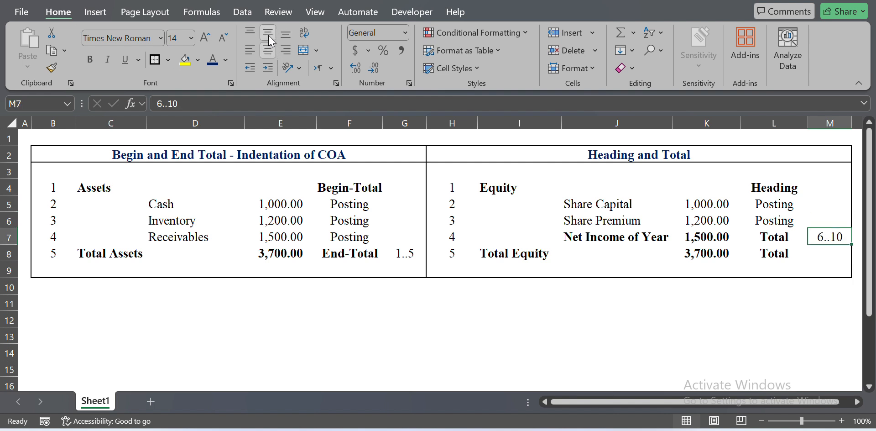
key(Left)
key(Right)
key(Down)
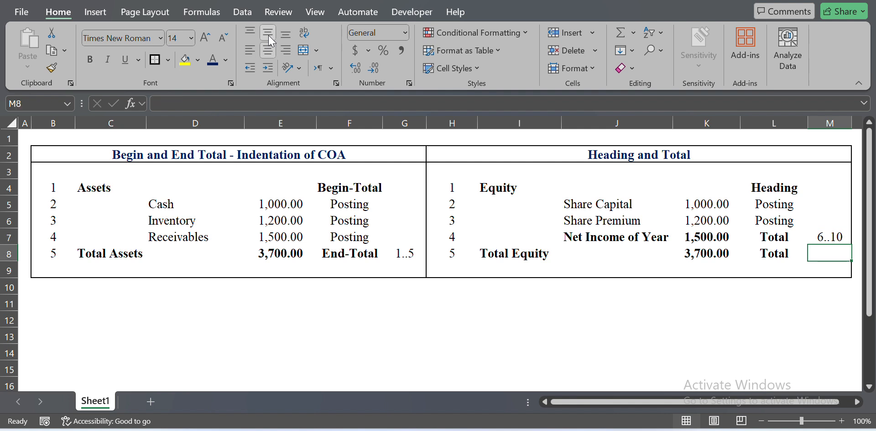
text(1)
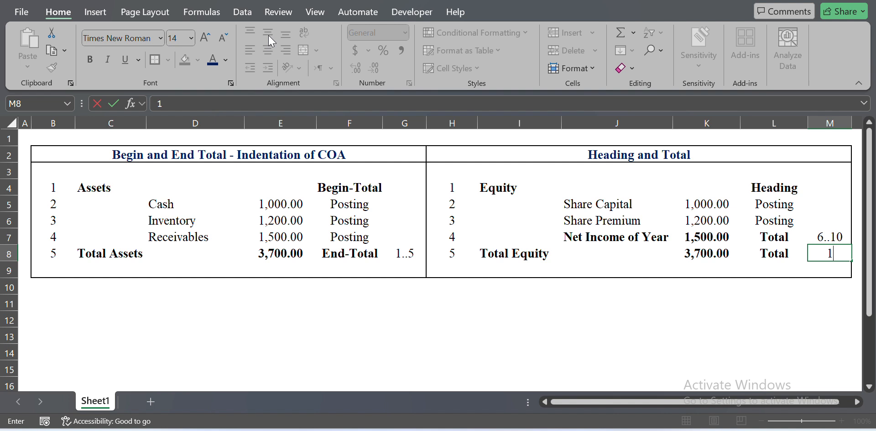
text(..5)
key(Return)
Step: Change the Total Equity formula in K8 to =SUM(K5:K6), leaving out Net Income of Year
key(Up)
key(Left)
key(Left)
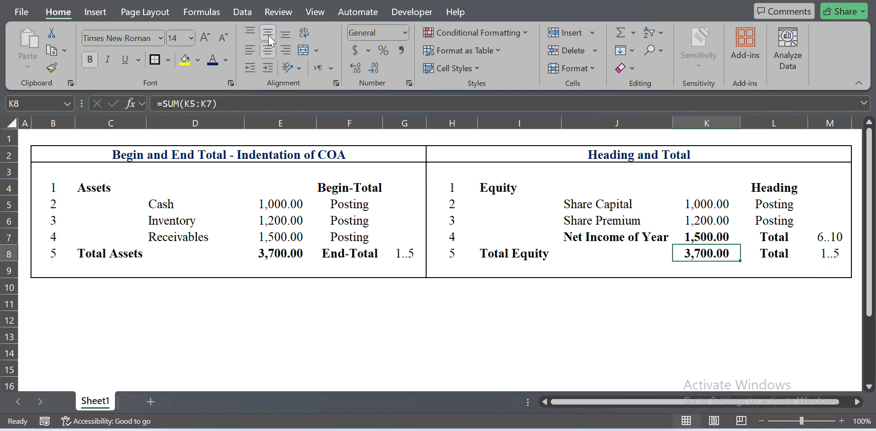
key(F2)
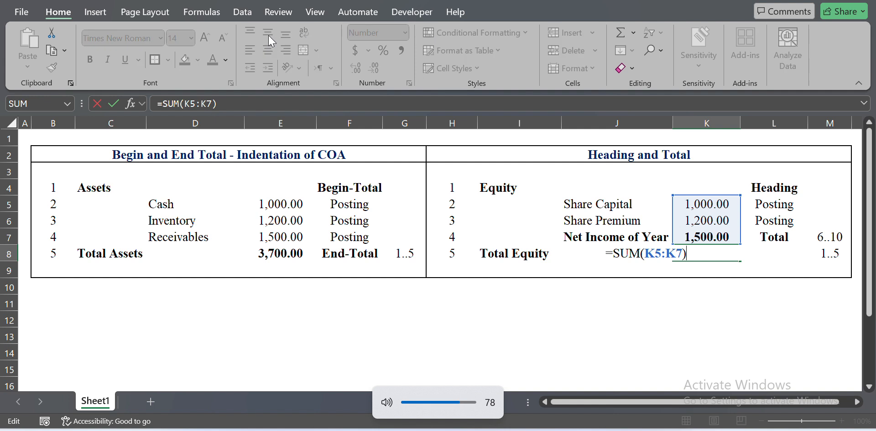
text(6)
key(Return)
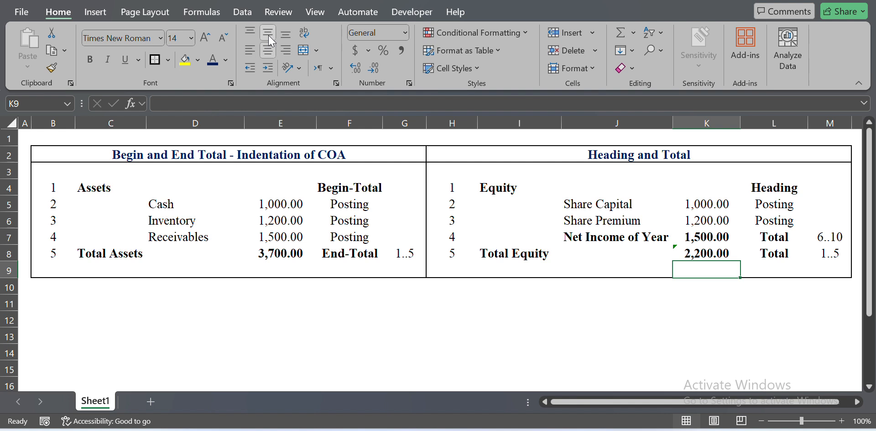
Step: Extend the Total Equity totaling range in M8 to 1..5|6..10
key(Right)
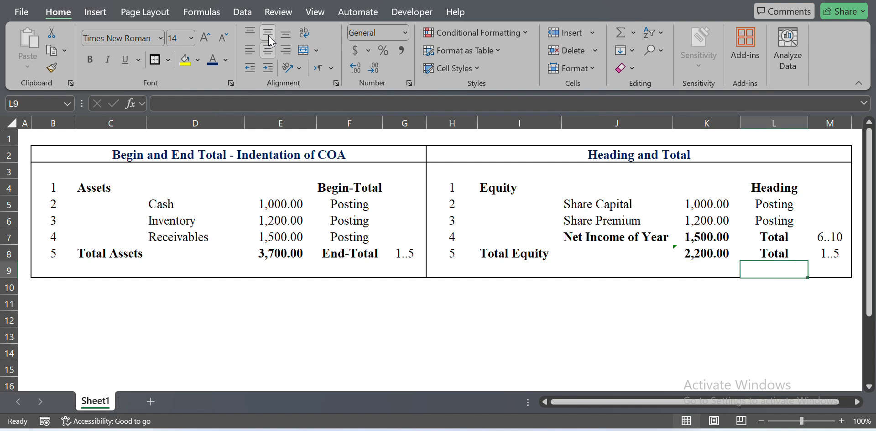
key(Right)
key(Up)
key(F2)
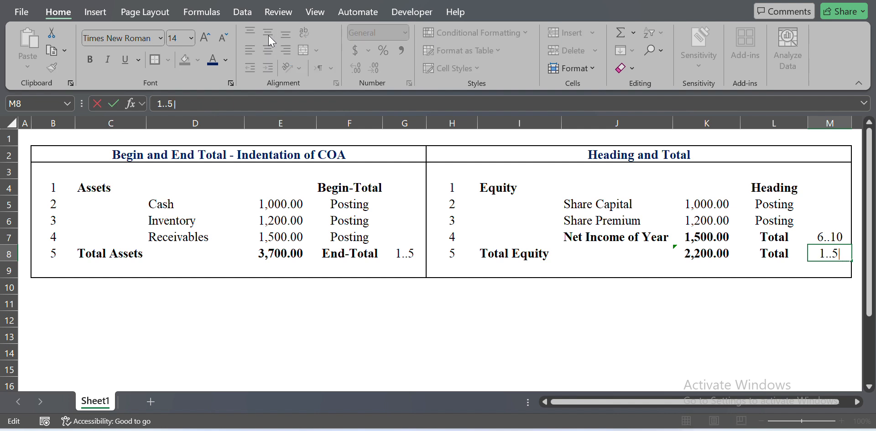
text(|6..10)
key(Return)
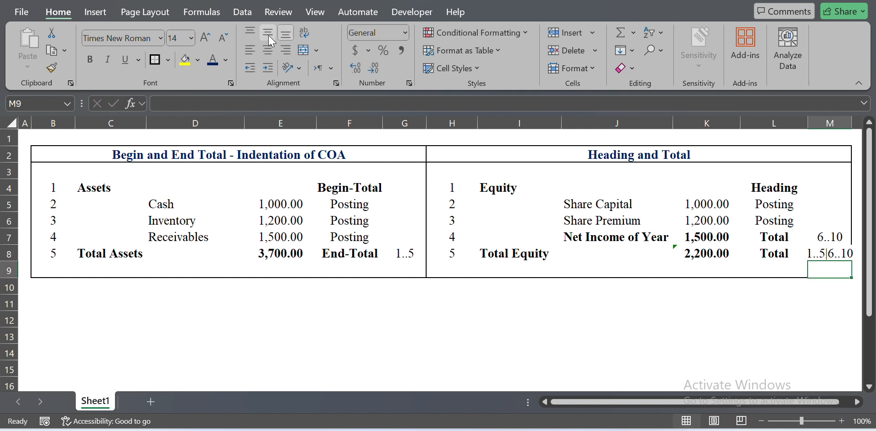
Step: Autofit the width of column M to the totaling range in M8
key(Up)
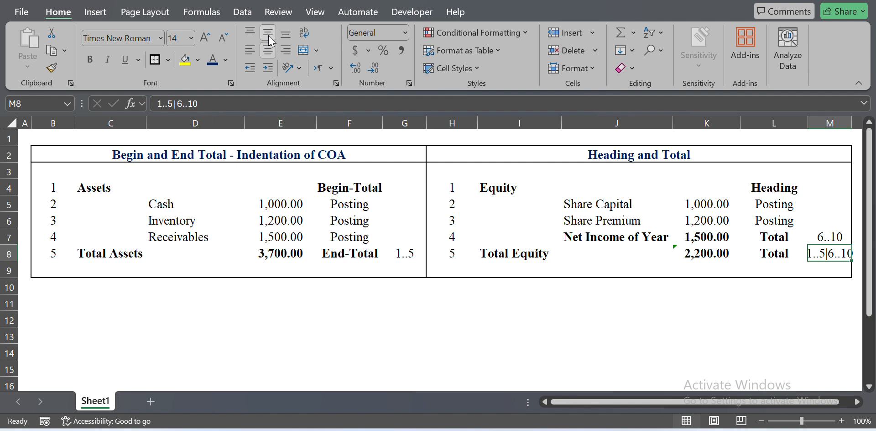
key(alt+h)
key(o)
key(i)
key(Left)
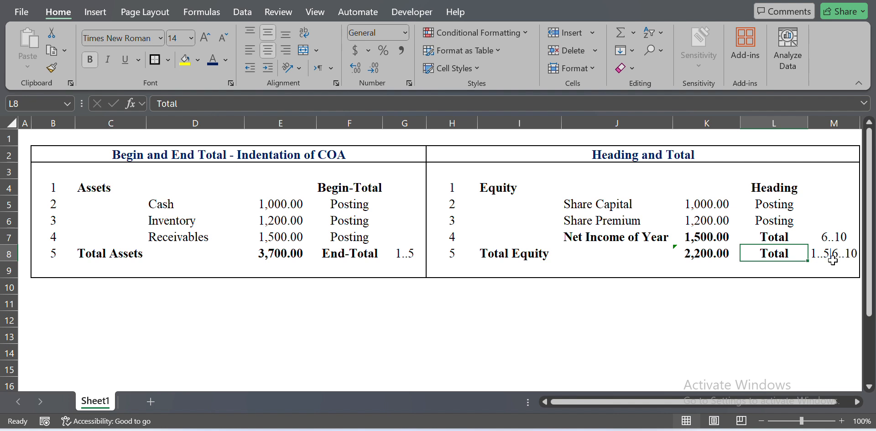
Step: Change the Total Equity formula in K8 to =SUM(K5:K7) so it includes Net Income of Year
click(715, 234)
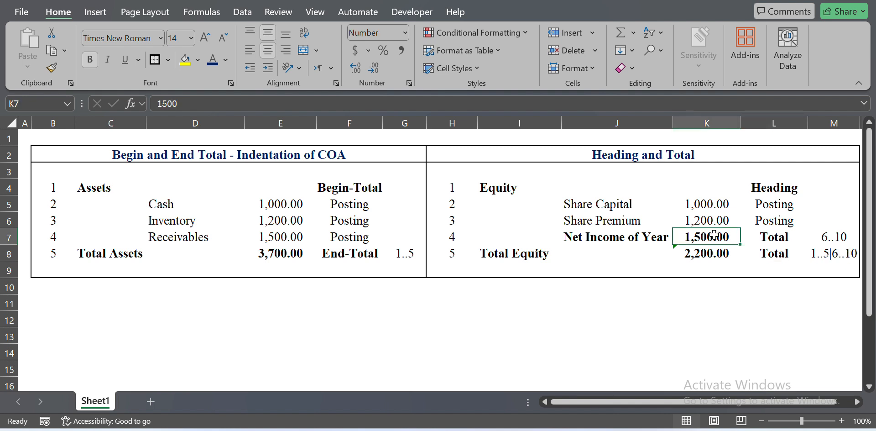
key(Down)
key(F2)
key(Left)
key(shift+Left)
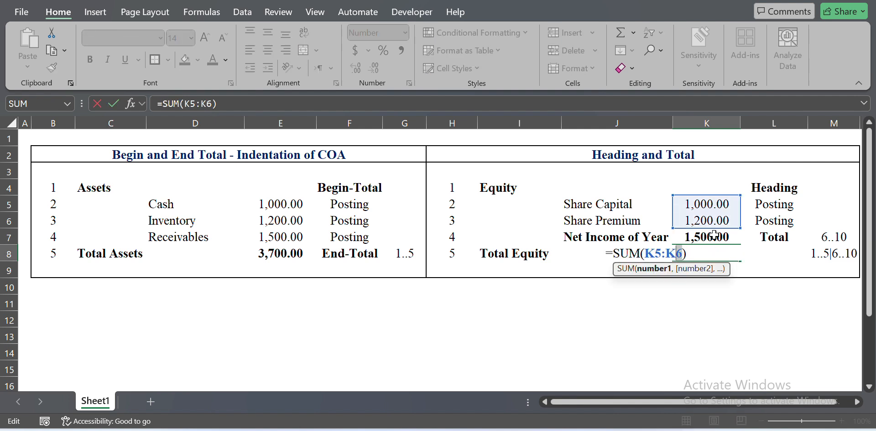
text(7)
key(Return)
key(Up)
key(Right)
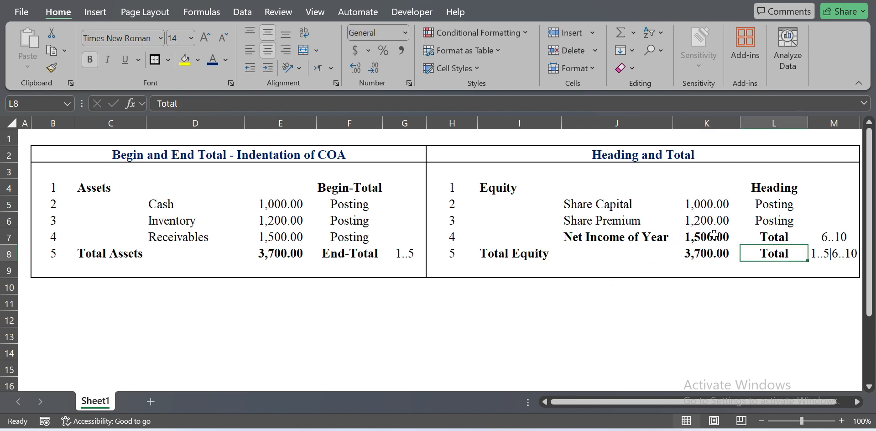
key(Left)
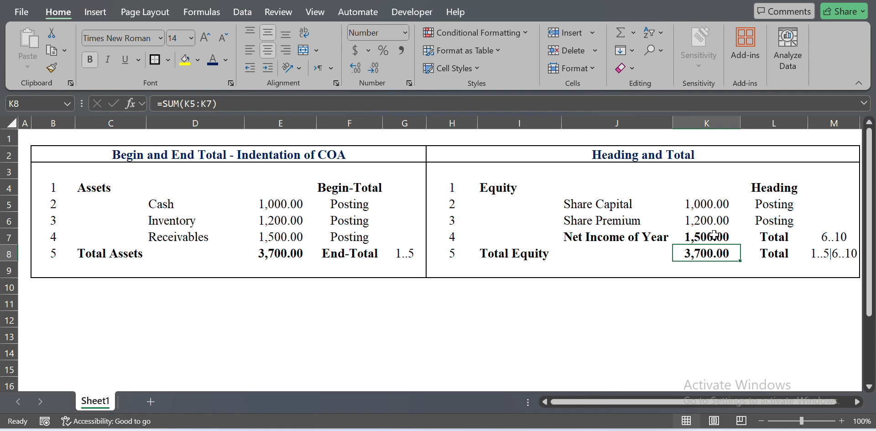
Step: Switch to Business Central and examine the income statement section of the chart of accounts through the interest expense and FX accounts
key(alt+Tab)
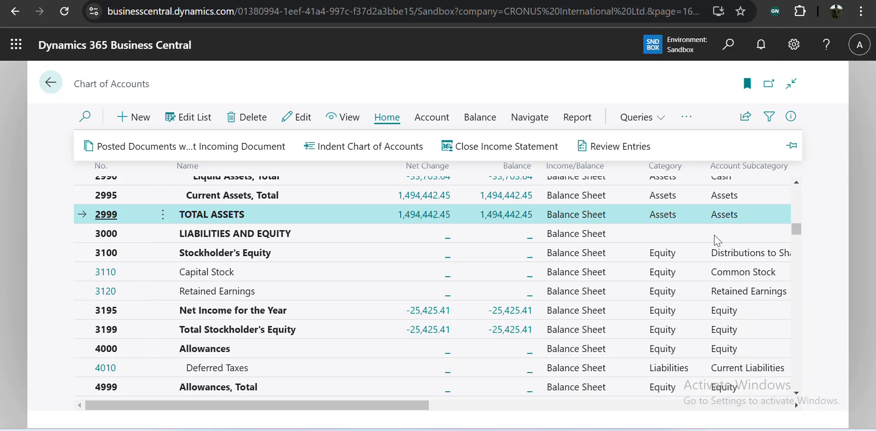
scroll(434, 256, down, 2)
scroll(434, 259, down, 15)
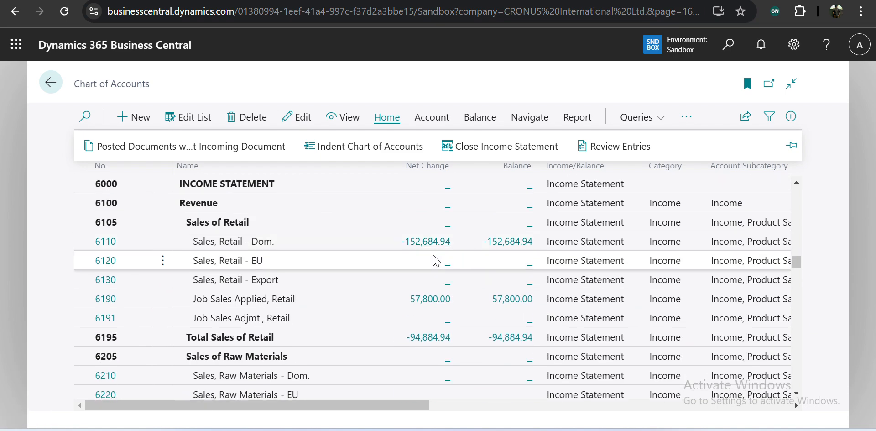
scroll(434, 259, down, 10)
scroll(434, 258, up, 8)
scroll(434, 259, up, 10)
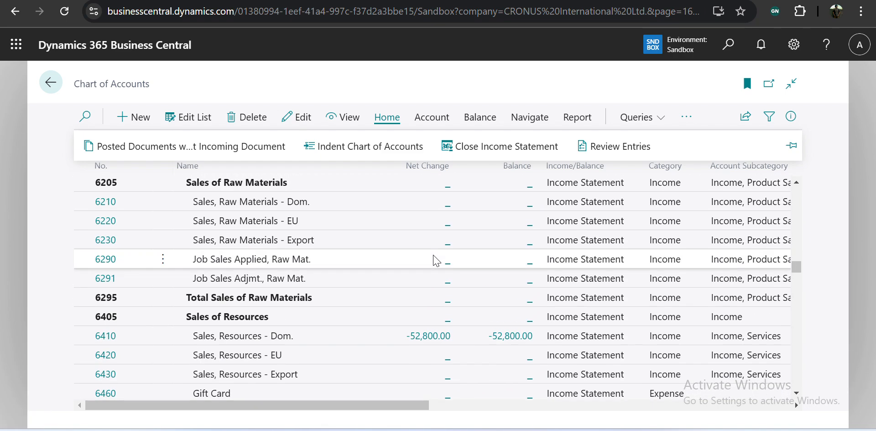
scroll(434, 260, down, 20)
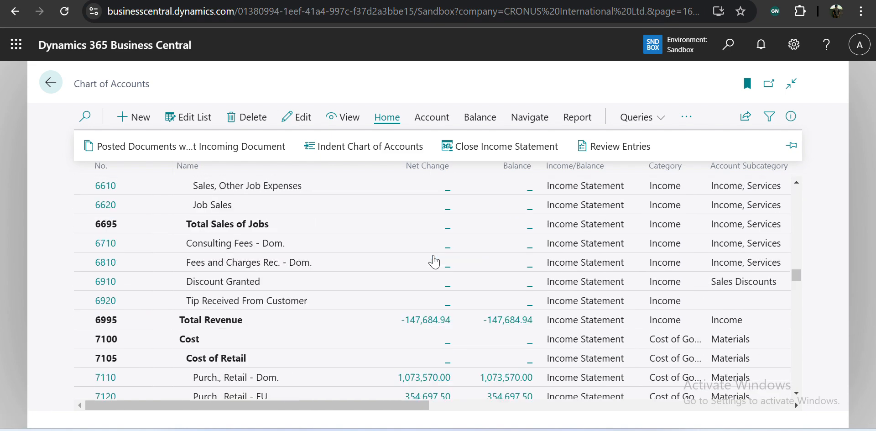
scroll(434, 261, down, 12)
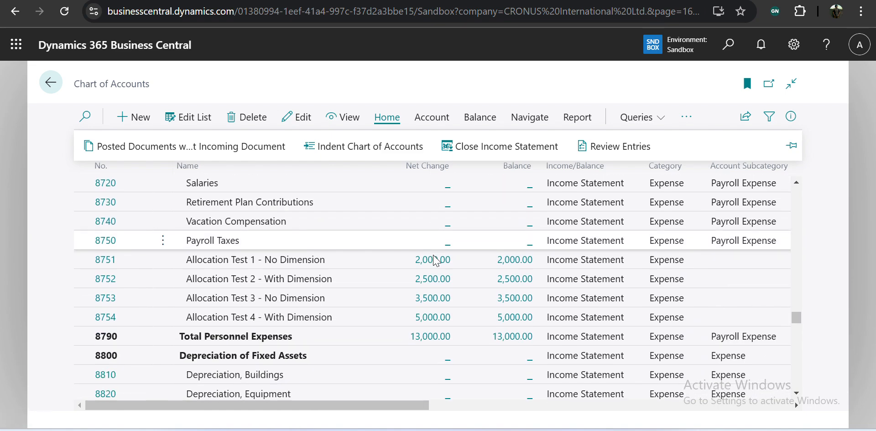
scroll(433, 258, up, 5)
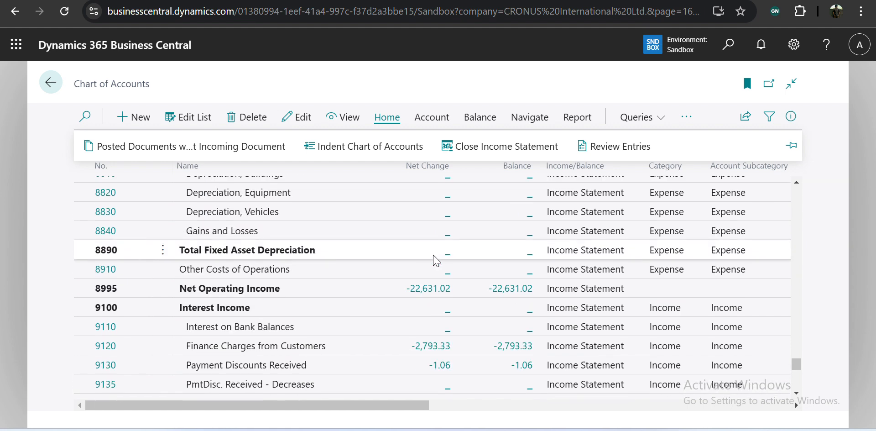
scroll(434, 256, down, 8)
scroll(221, 269, down, 3)
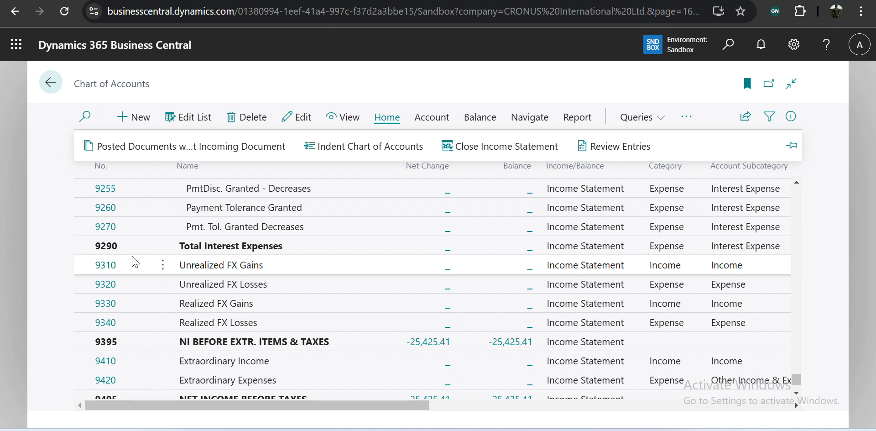
Step: Create a new G/L account with No. 9291 and the name Begin Total
click(147, 118)
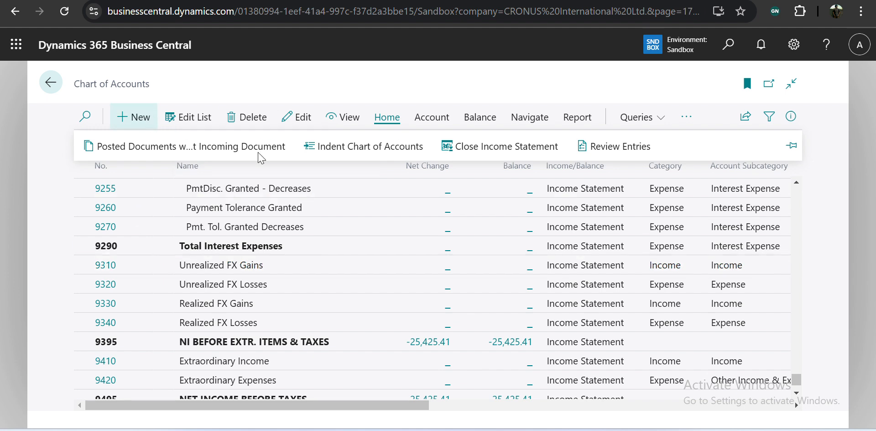
text(929)
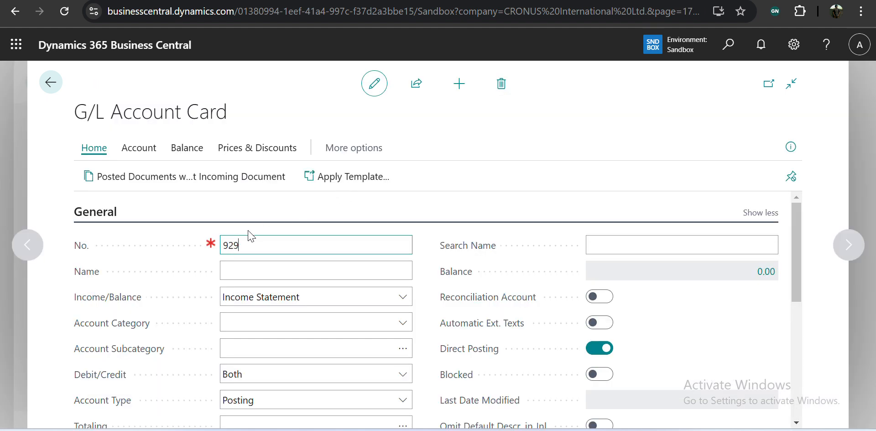
text(1)
key(Tab)
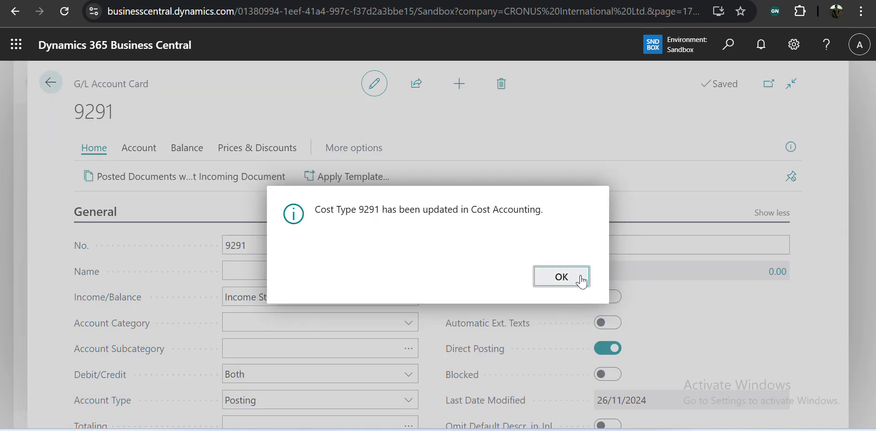
click(558, 277)
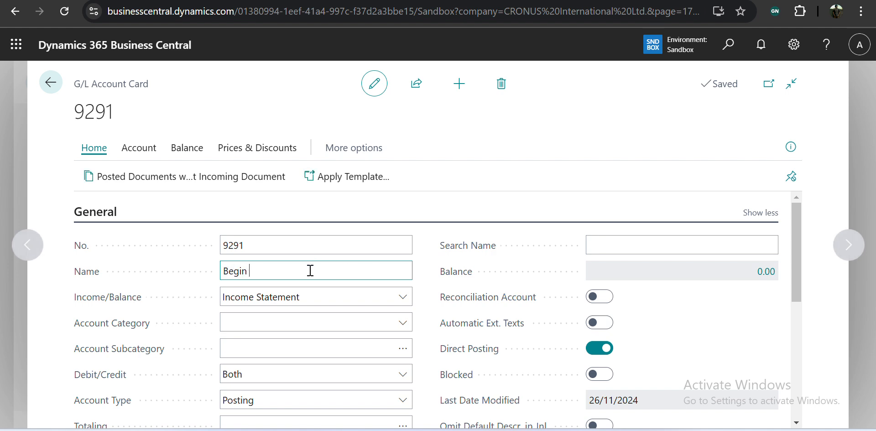
key(Tab)
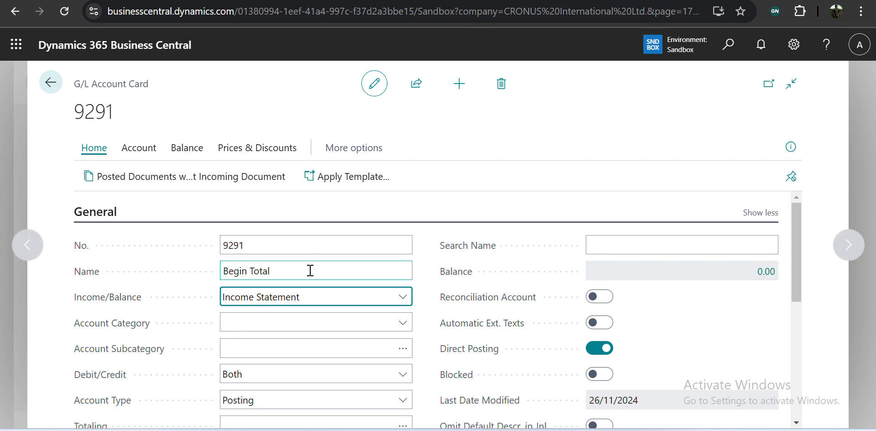
key(Return)
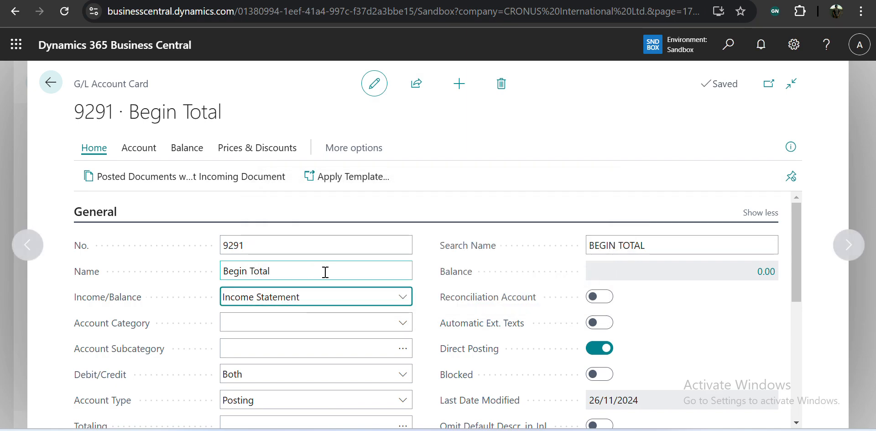
Step: Create a new G/L account with No. 9292 and the name Posting Account
click(460, 86)
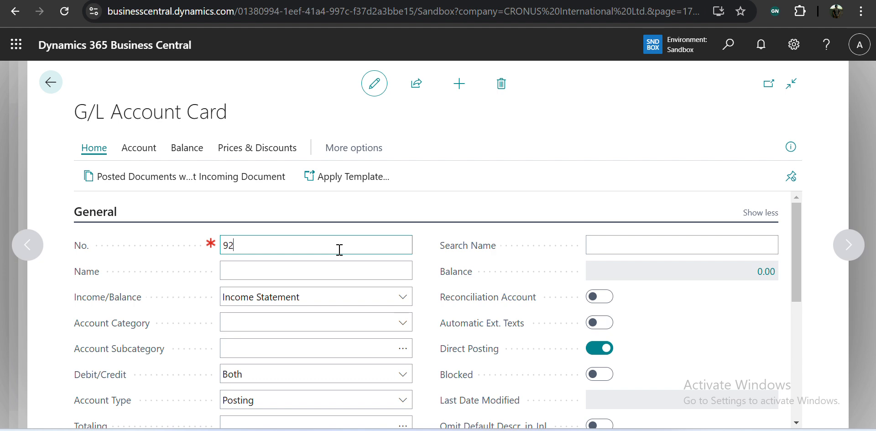
key(Tab)
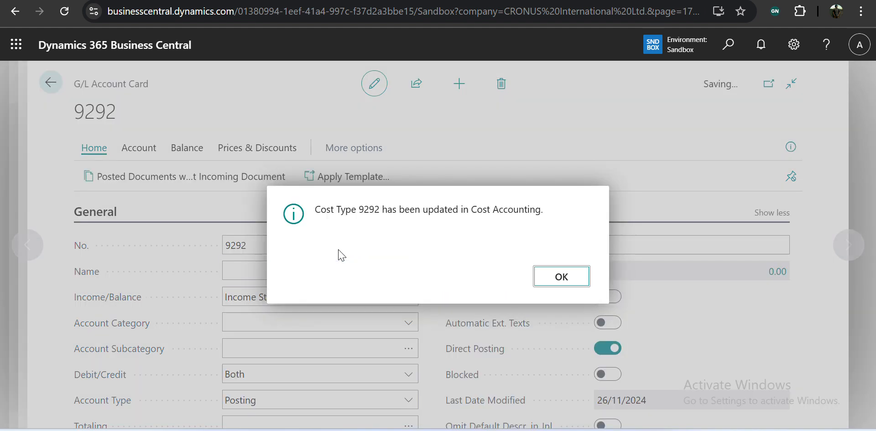
key(Return)
text(Posting A)
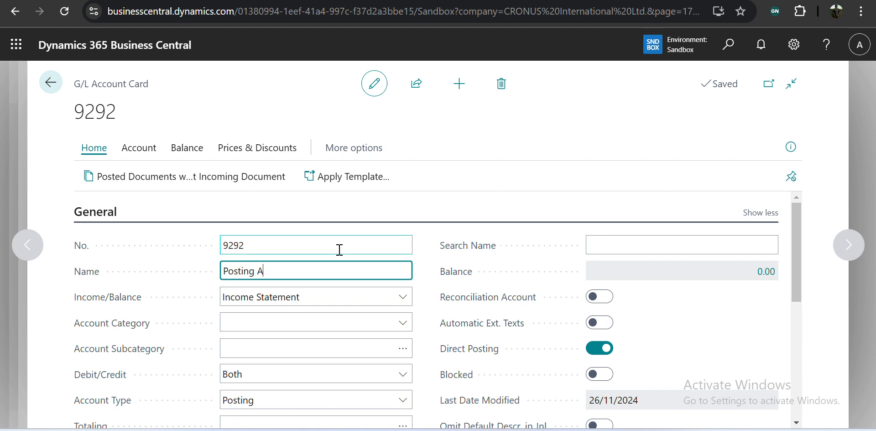
text(ccount)
key(Tab)
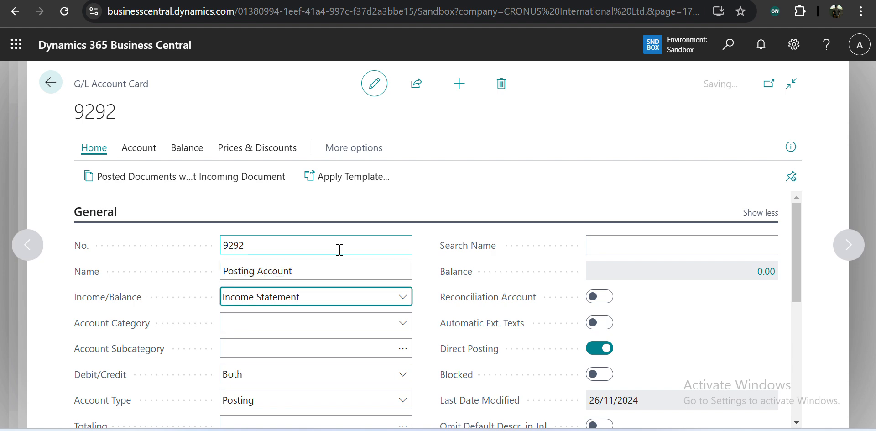
key(Return)
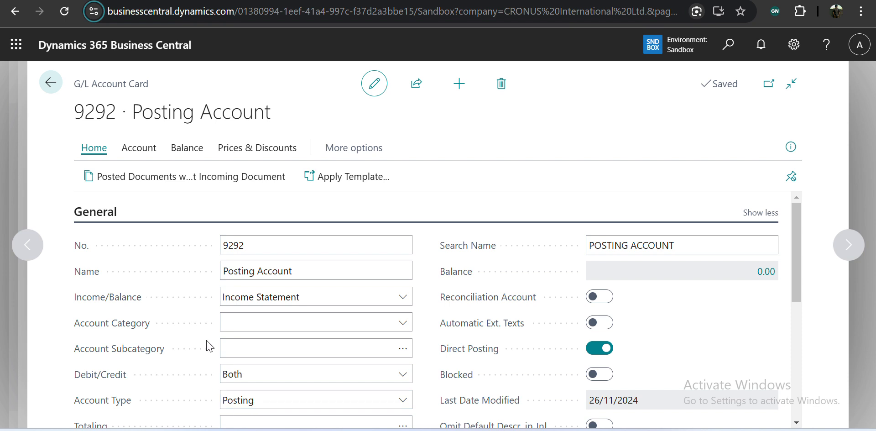
Step: Create a new G/L account with No. 9293 and the name End Total Account
click(460, 84)
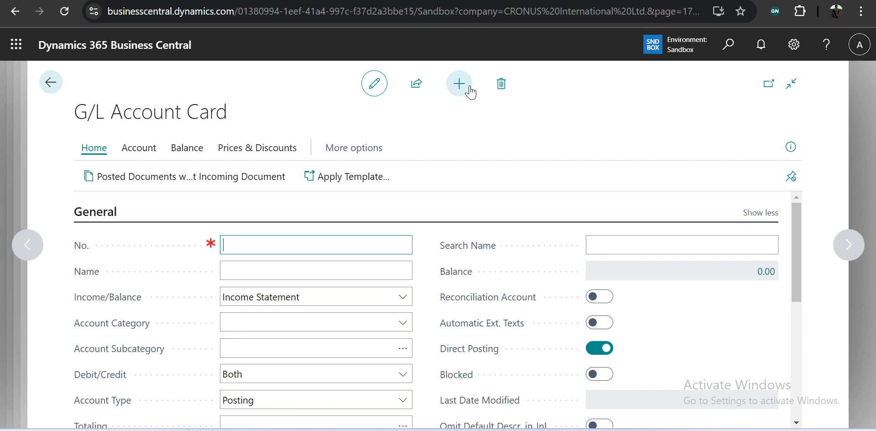
key(Tab)
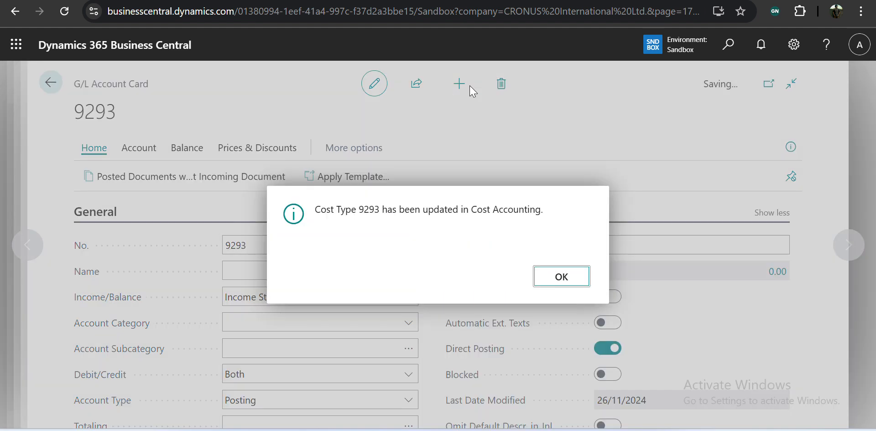
key(Return)
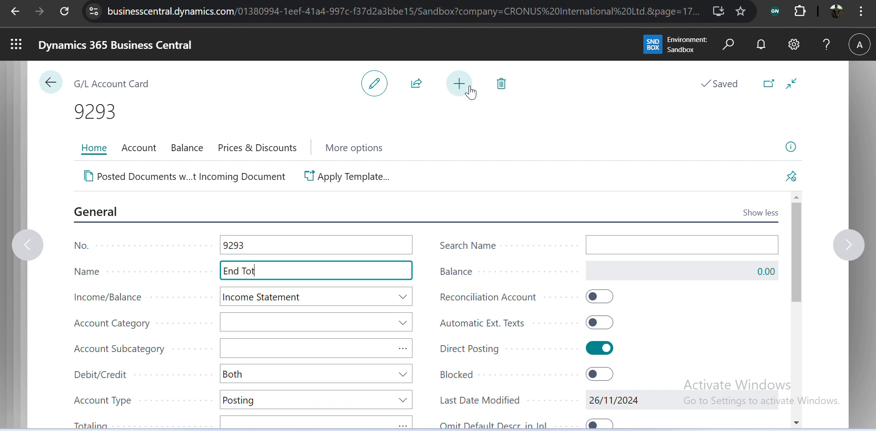
text(End Total Account)
key(Tab)
key(Return)
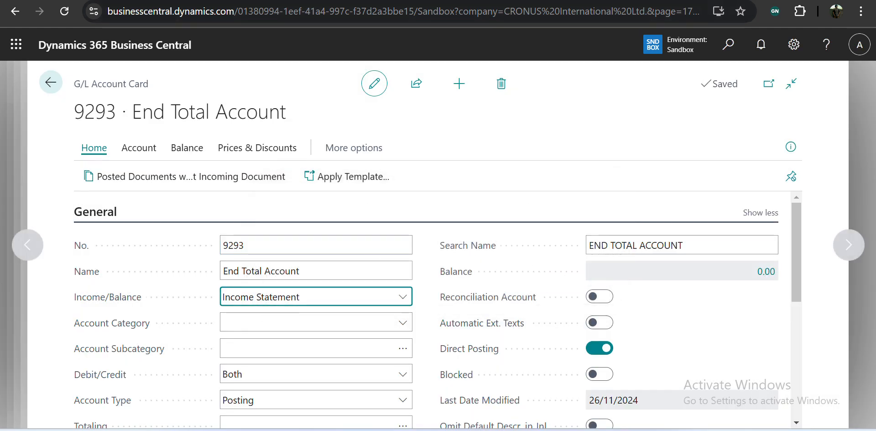
click(298, 400)
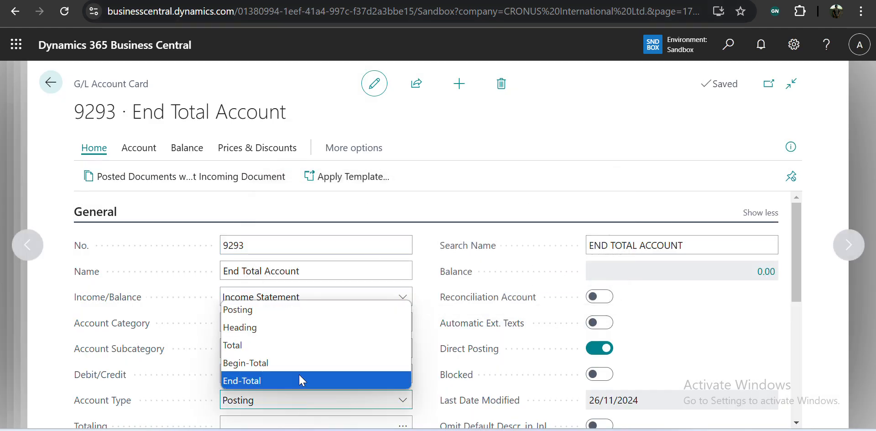
click(299, 381)
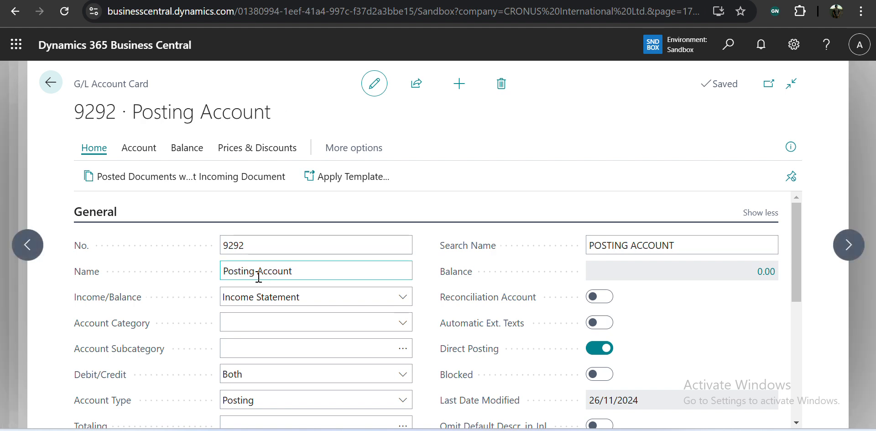
key(Escape)
Step: Set the Account Type of account 9291 Begin Total to Begin-Total and acknowledge the cost type update
click(277, 406)
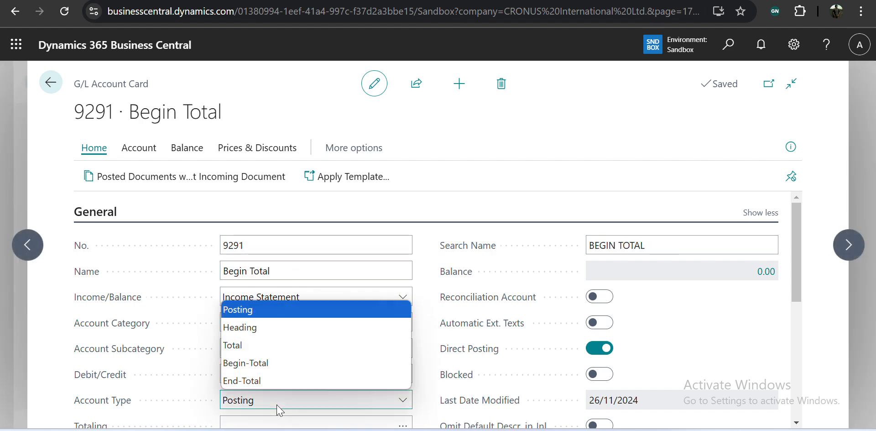
click(275, 364)
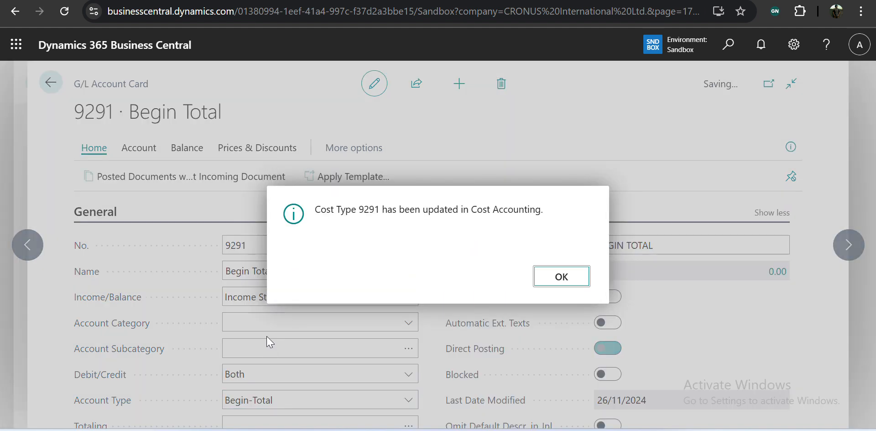
click(546, 283)
Step: Go to the card of account 9293 End Total Account and set its Account Type to End-Total
key(ctrl+Down)
key(ctrl+Down)
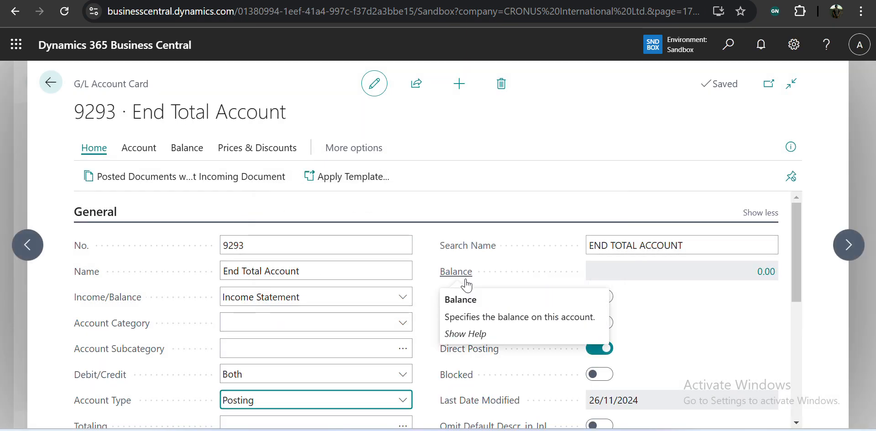
click(307, 400)
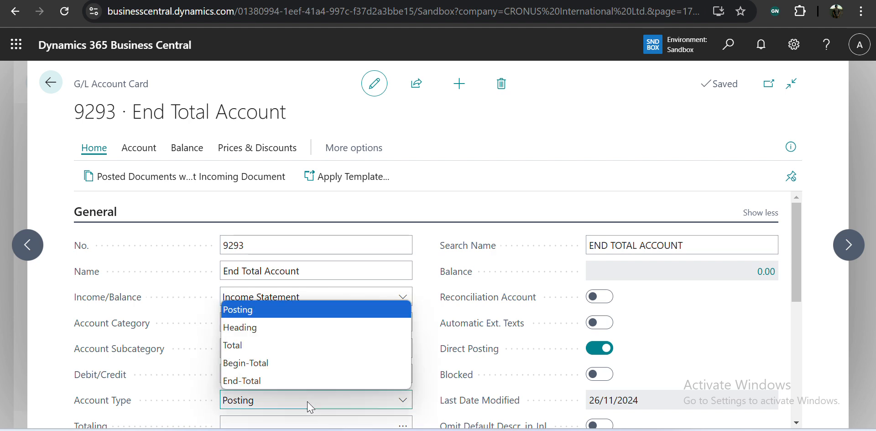
click(289, 380)
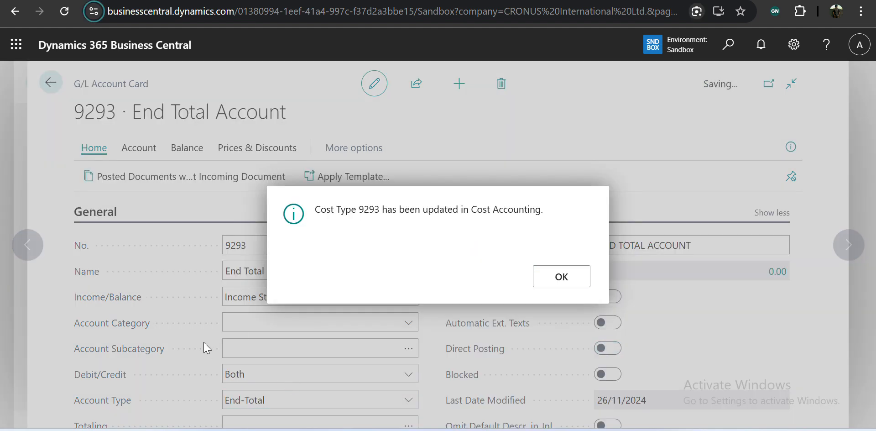
click(578, 276)
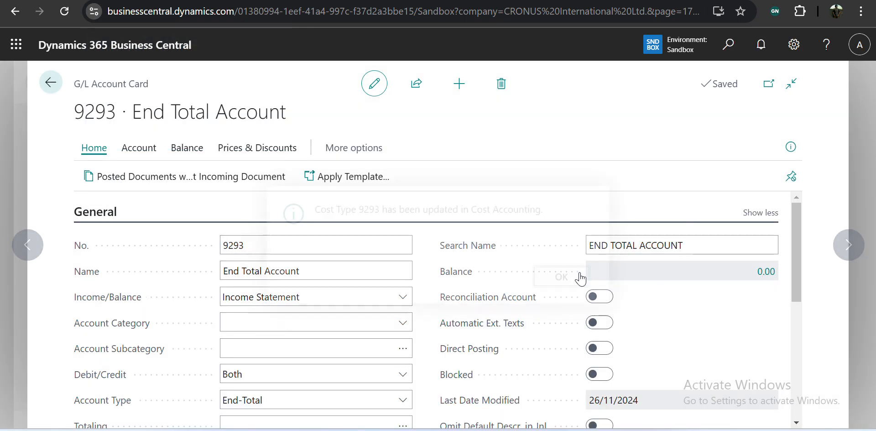
Step: Return to the chart of accounts and examine the indentation, Account Type and Totaling of accounts 9291 to 9293
key(Escape)
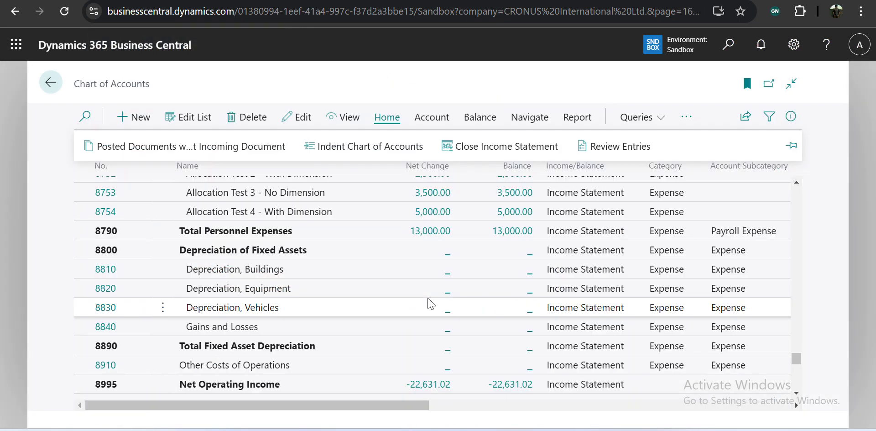
scroll(428, 300, up, 10)
scroll(252, 318, down, 2)
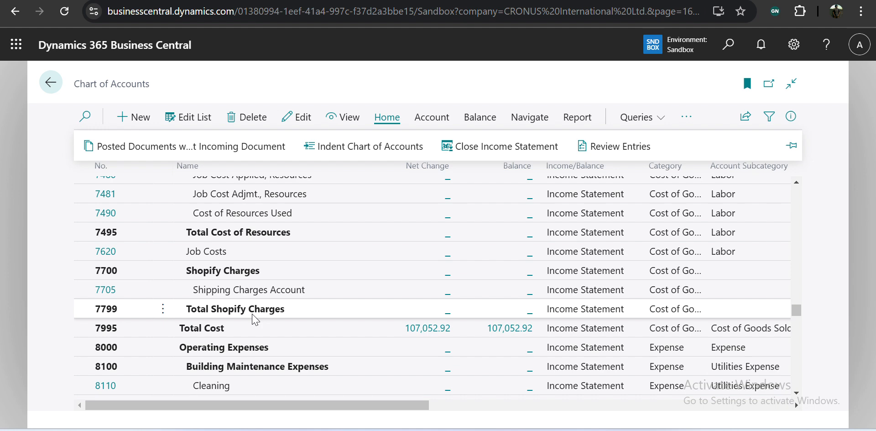
scroll(252, 318, down, 15)
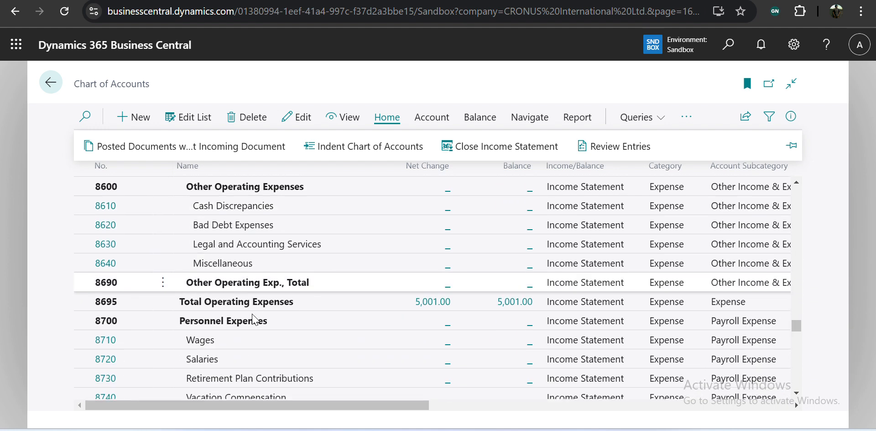
scroll(254, 319, down, 15)
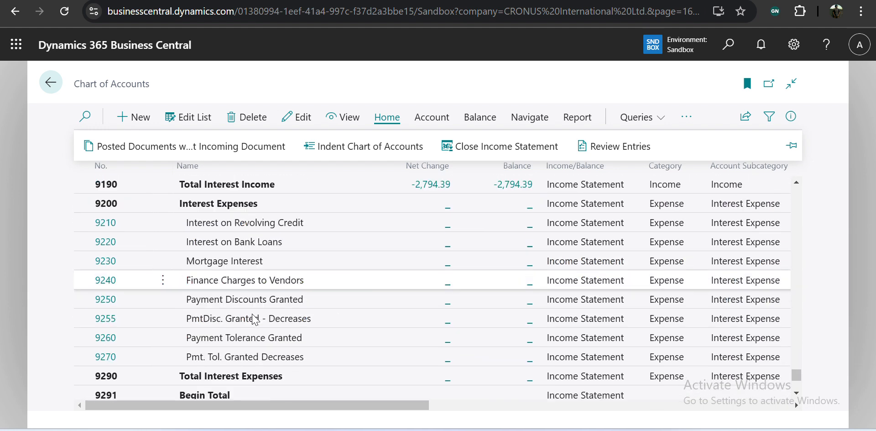
scroll(254, 320, down, 6)
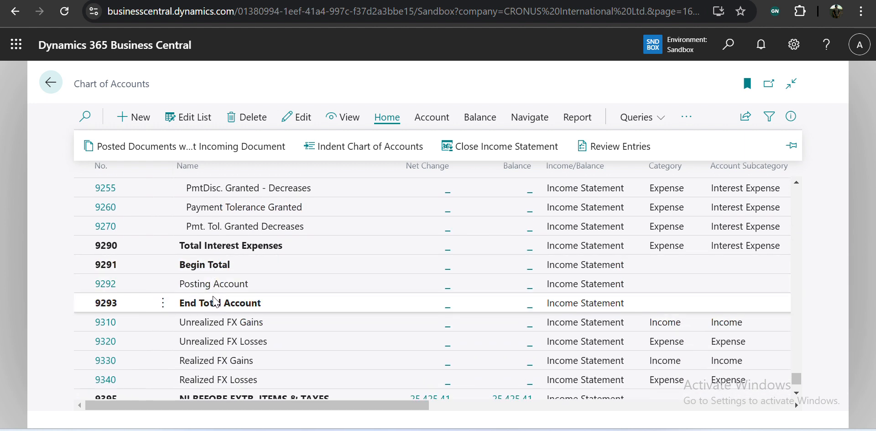
scroll(593, 324, right, 5)
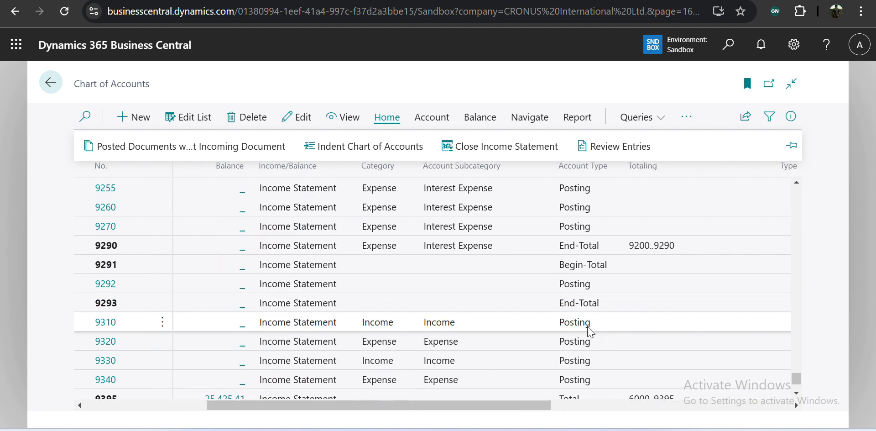
scroll(222, 307, left, 5)
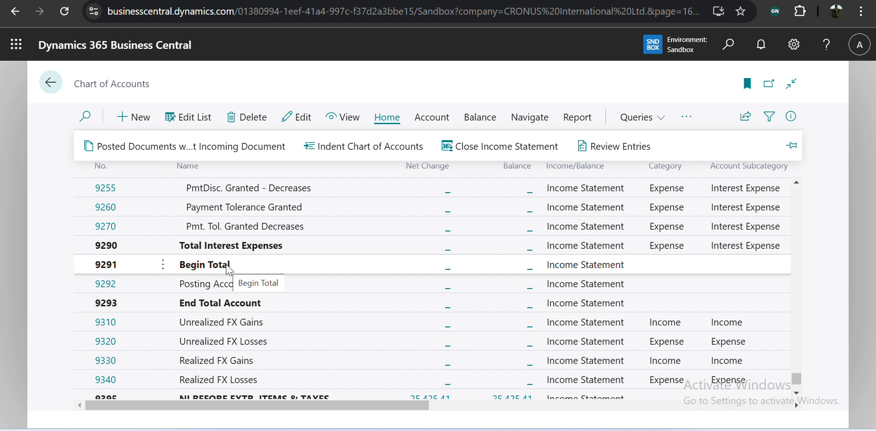
Step: Run Indent Chart of Accounts and check the indentation and Totaling of accounts 9291 to 9293
click(401, 150)
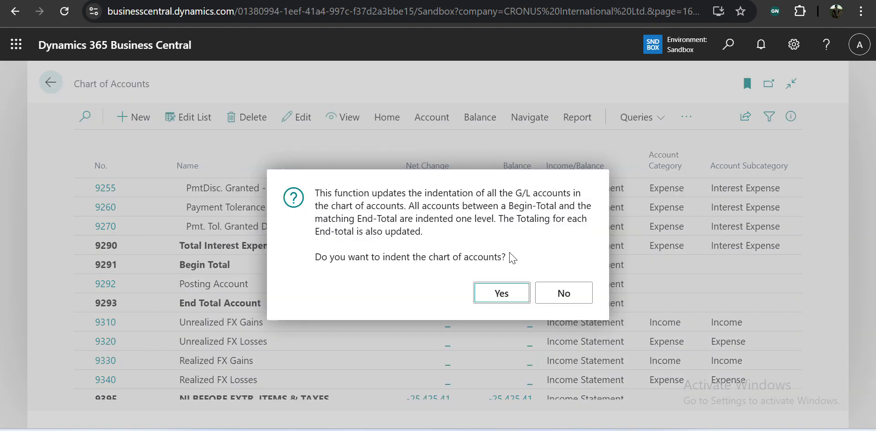
click(505, 296)
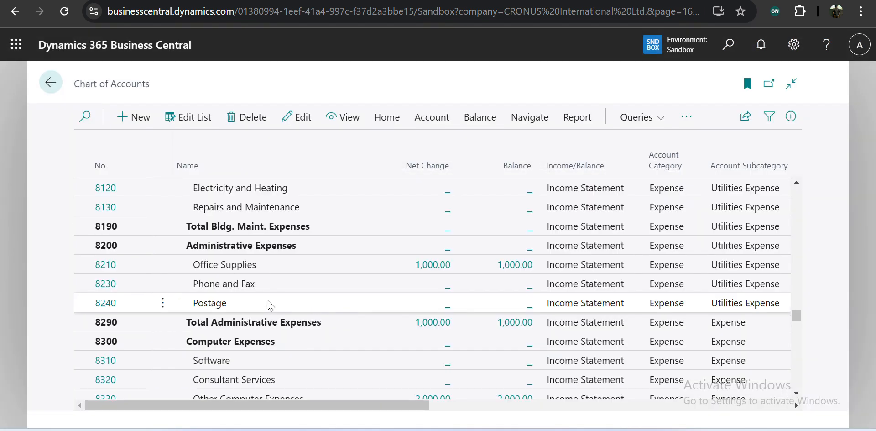
click(269, 305)
scroll(270, 304, down, 20)
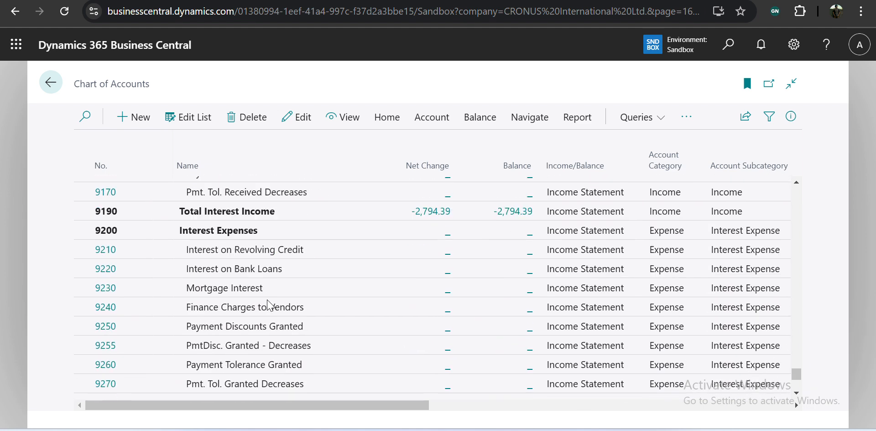
scroll(269, 305, down, 6)
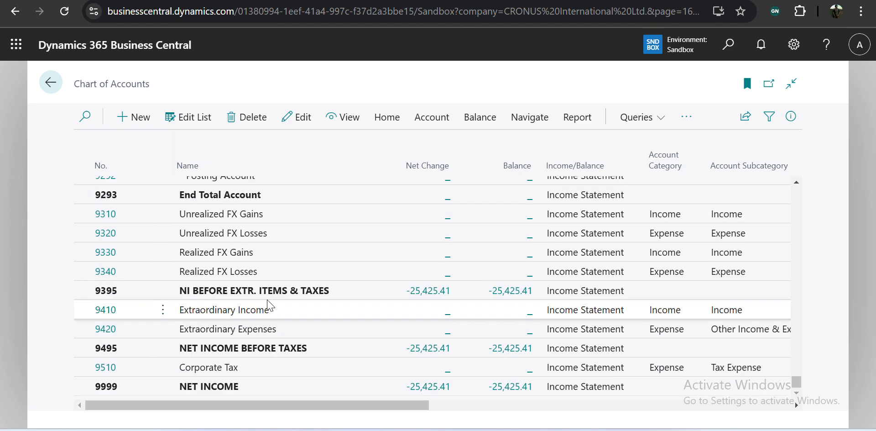
scroll(269, 306, up, 4)
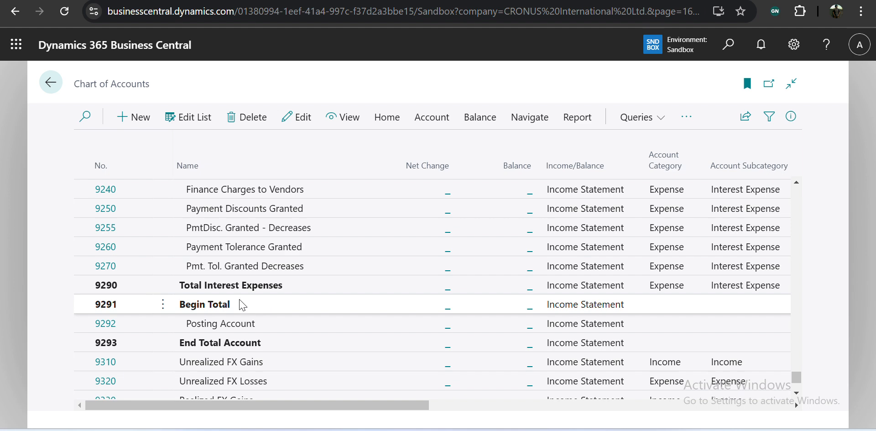
drag(242, 304, 250, 343)
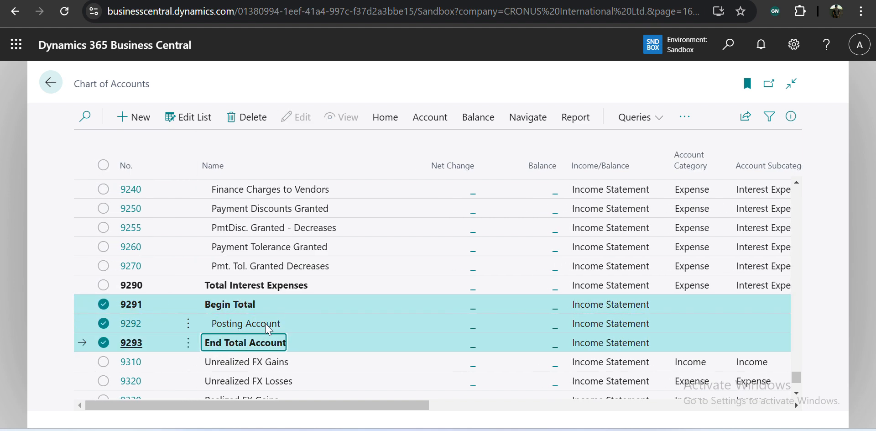
scroll(528, 348, right, 5)
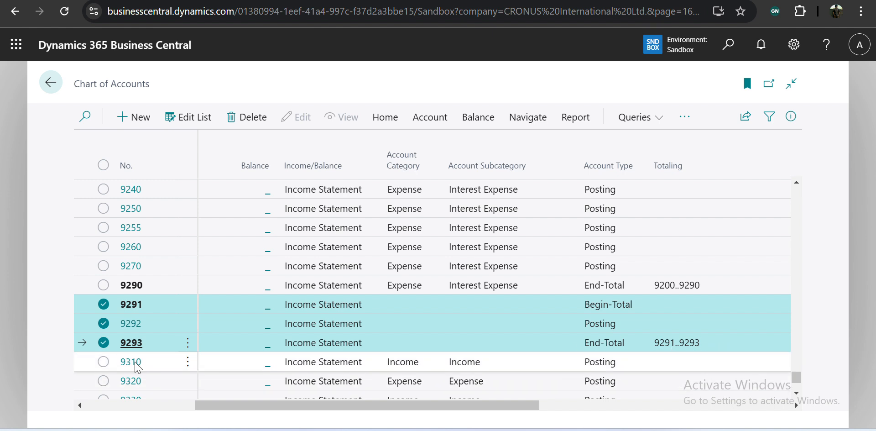
Step: Set the Totaling of account 9293 to 9291..9293|1000..3000 and check its balance and range in the chart of accounts
click(147, 343)
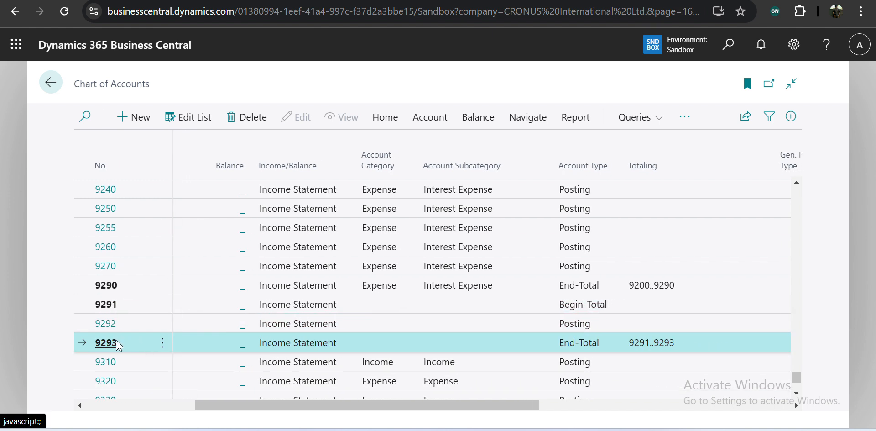
click(109, 343)
scroll(473, 331, down, 5)
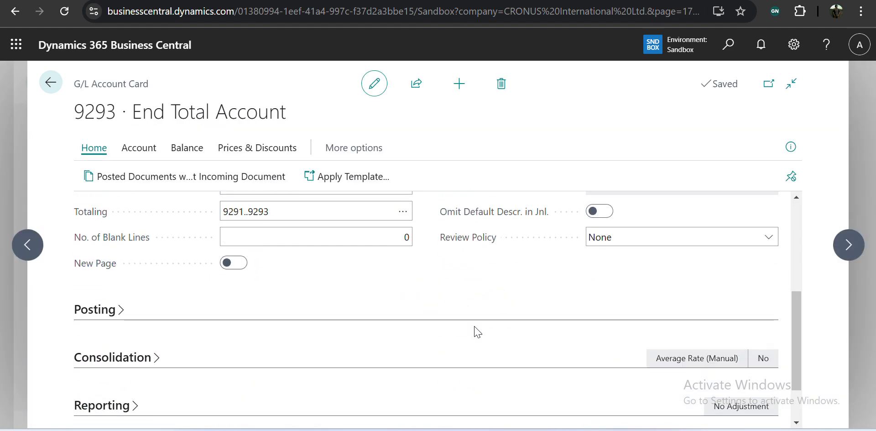
scroll(473, 332, up, 2)
click(329, 286)
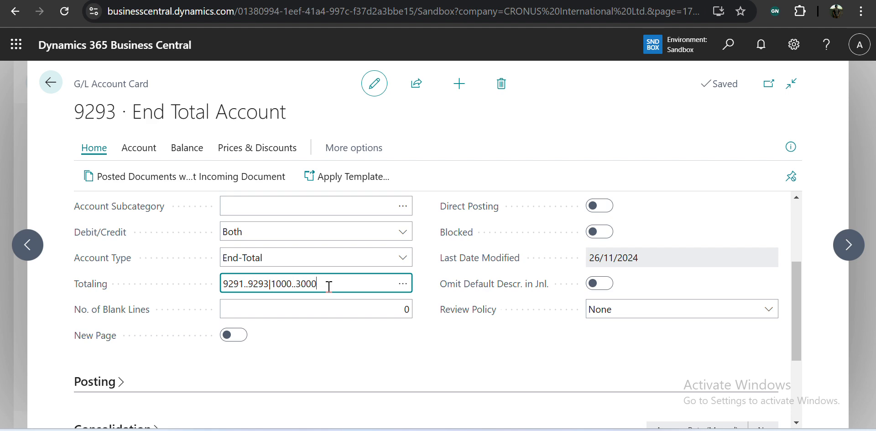
key(Return)
key(Return)
key(Escape)
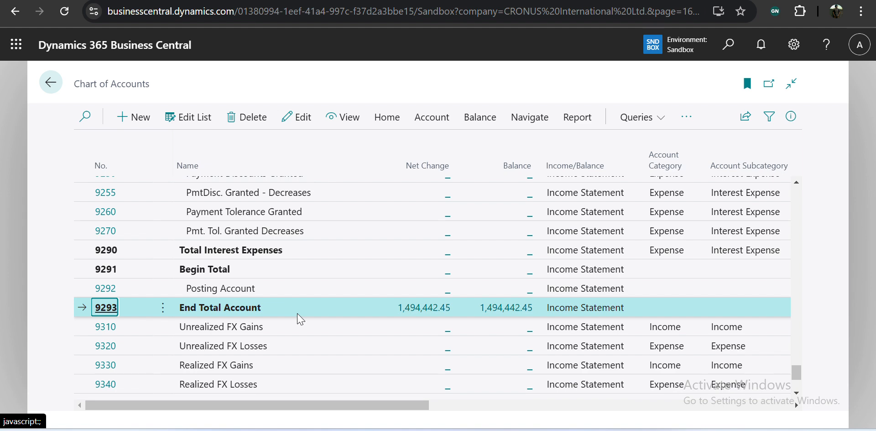
scroll(452, 345, right, 5)
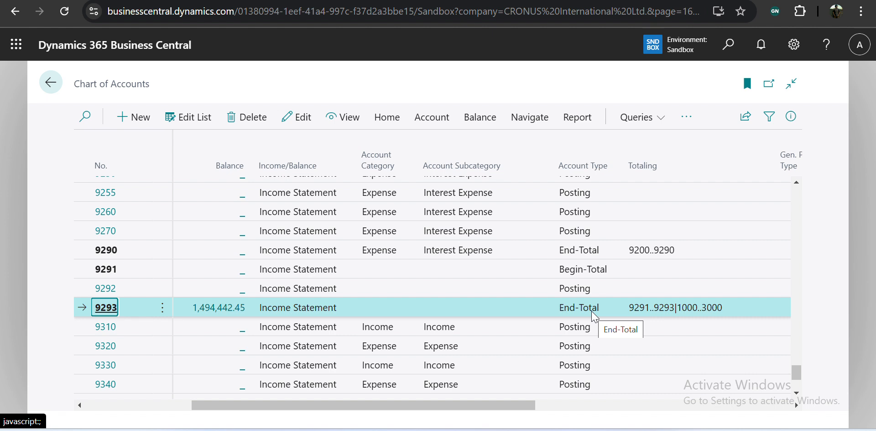
Step: Reopen the card of account 9293 and remove the added 1000..3000 range so that Totaling reads 9291..9293
click(102, 313)
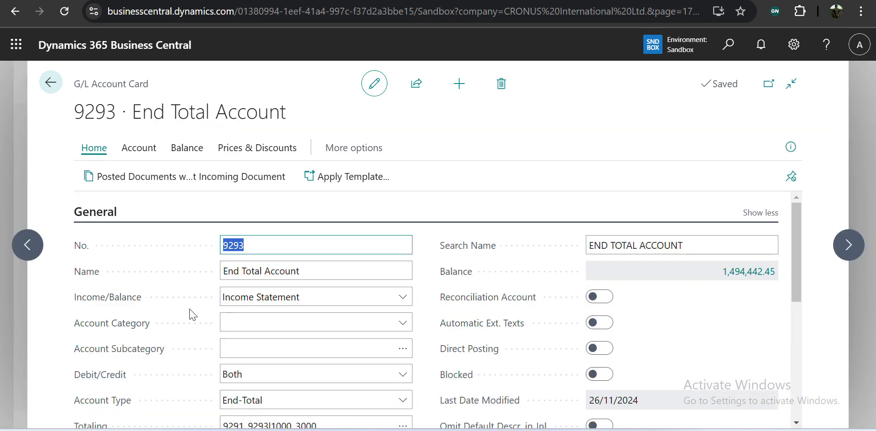
scroll(193, 315, down, 4)
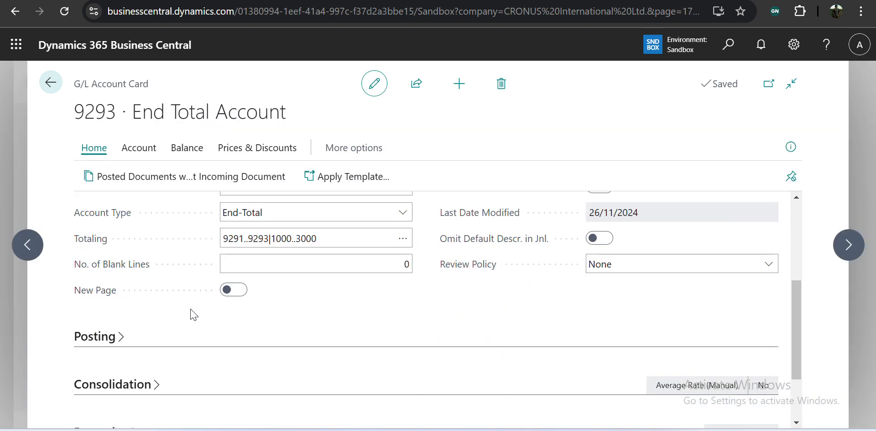
click(375, 238)
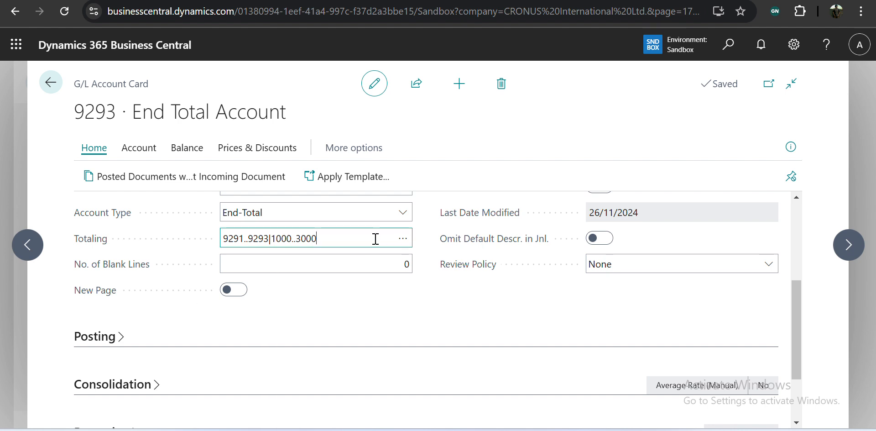
key(shift+Left)
key(shift+Left)
key(shift+Left)
key(shift+Left)
key(shift+Left)
key(shift+Left)
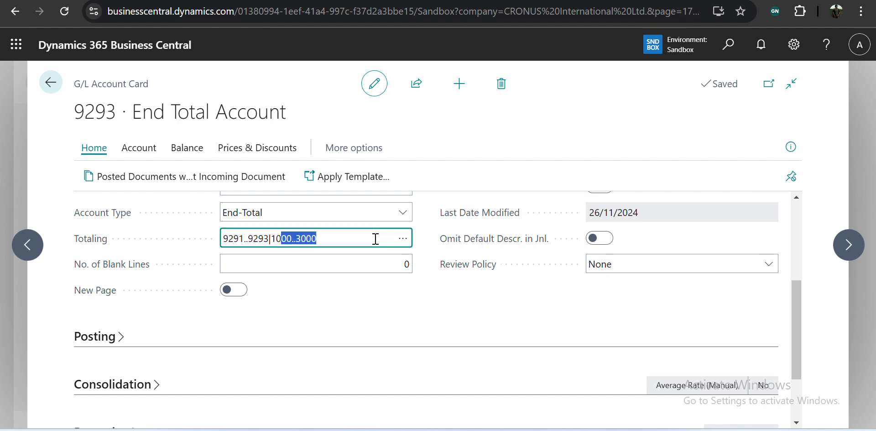
key(BackSpace)
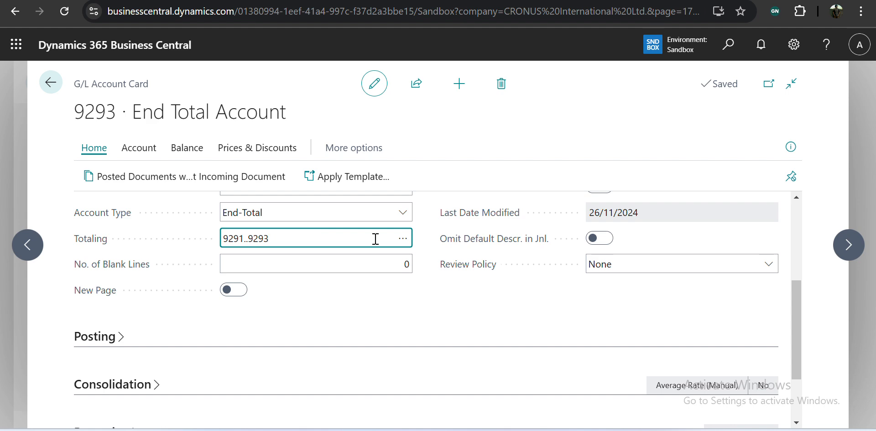
Step: Commit the totaling range 9291..9293 on the End Total Account card and return to the chart of accounts
key(Tab)
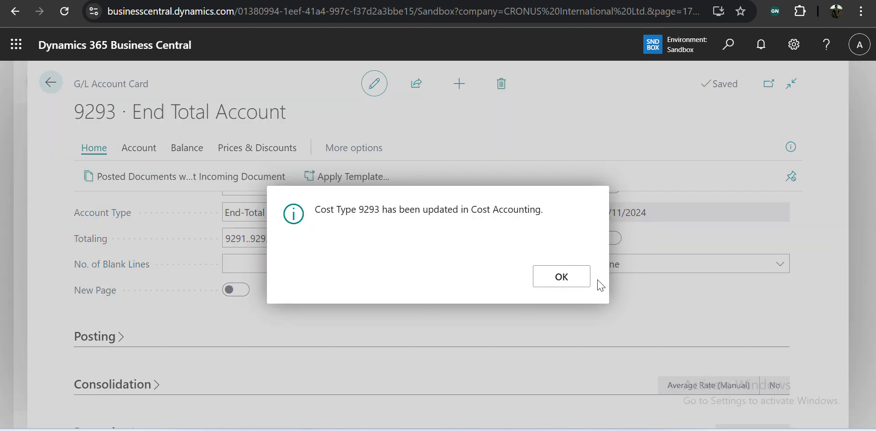
click(560, 277)
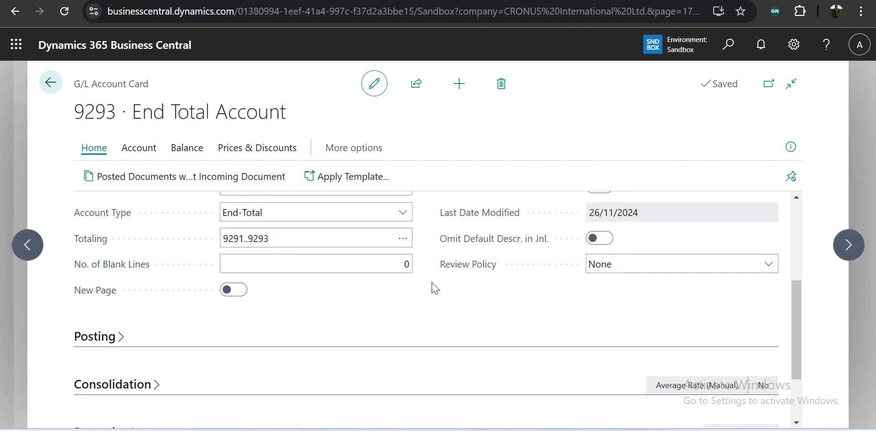
key(Escape)
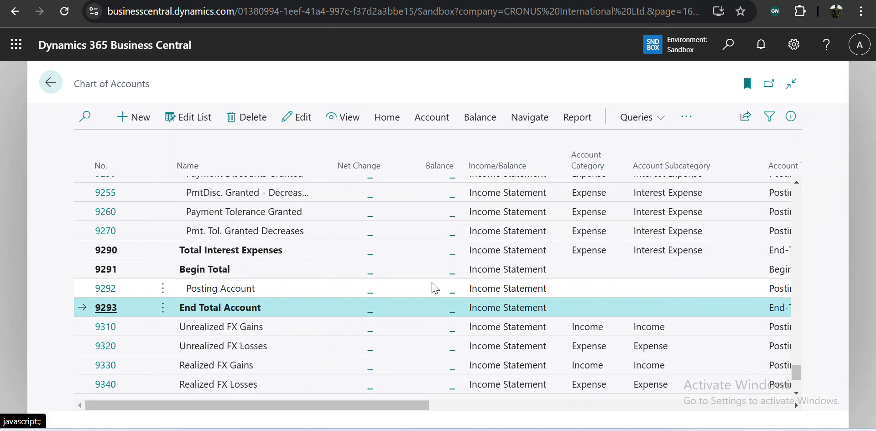
Step: Examine the account types and totaling ranges of Net Income for the Year and Total Stockholder's Equity in the chart of accounts
scroll(435, 287, up, 5)
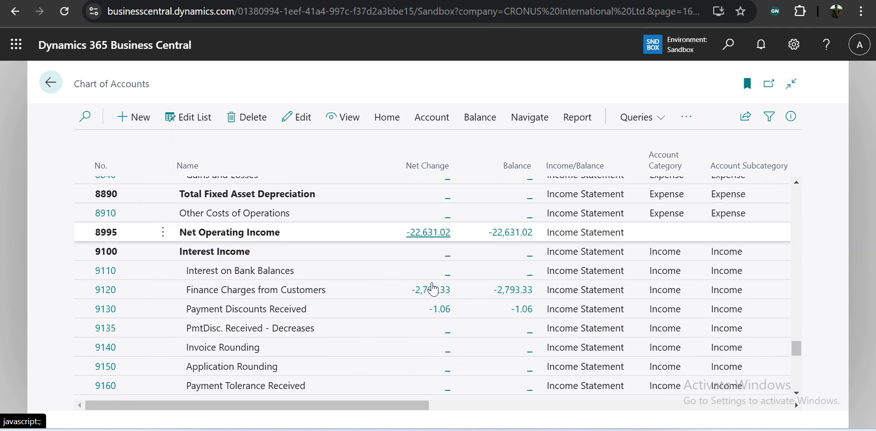
scroll(433, 288, down, 5)
scroll(434, 289, up, 10)
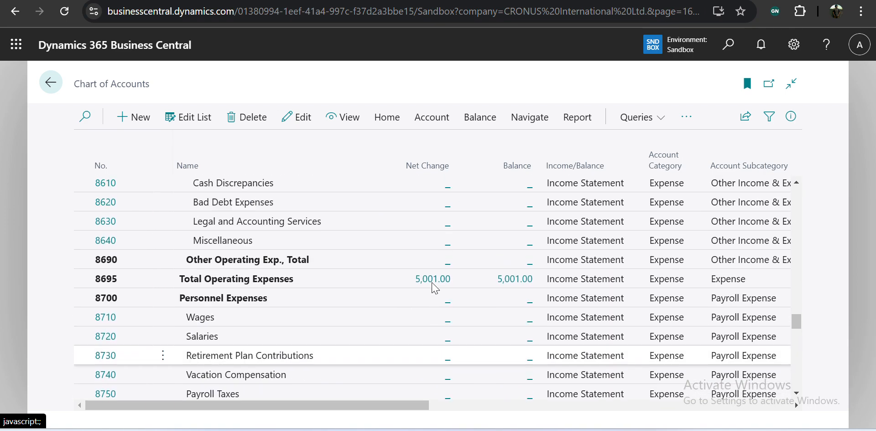
scroll(434, 288, up, 5)
scroll(434, 288, up, 10)
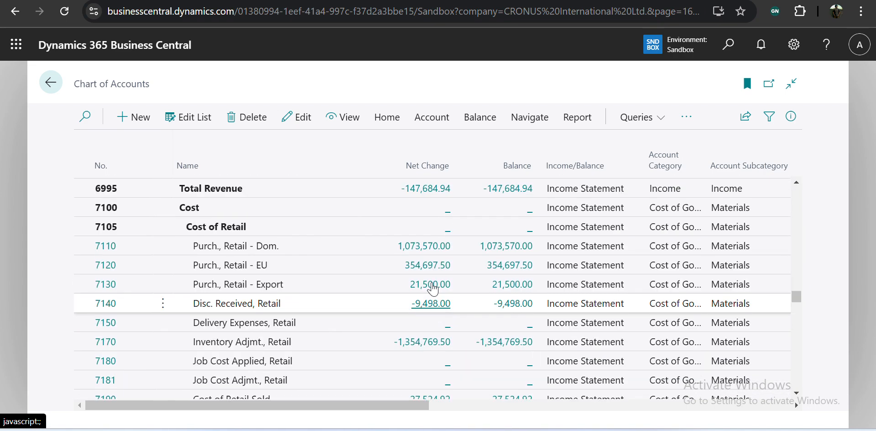
scroll(434, 289, up, 10)
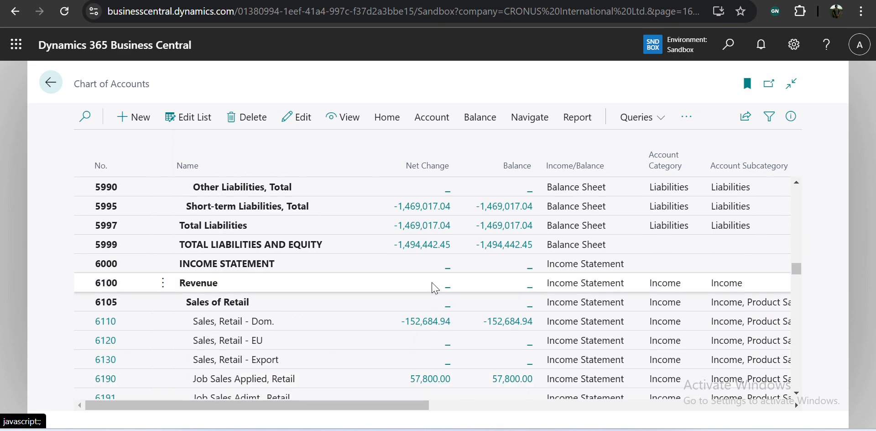
scroll(434, 289, up, 15)
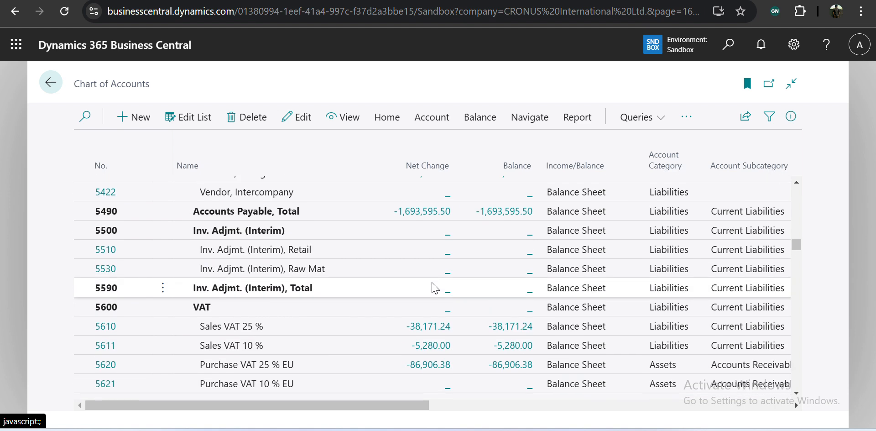
scroll(434, 289, down, 5)
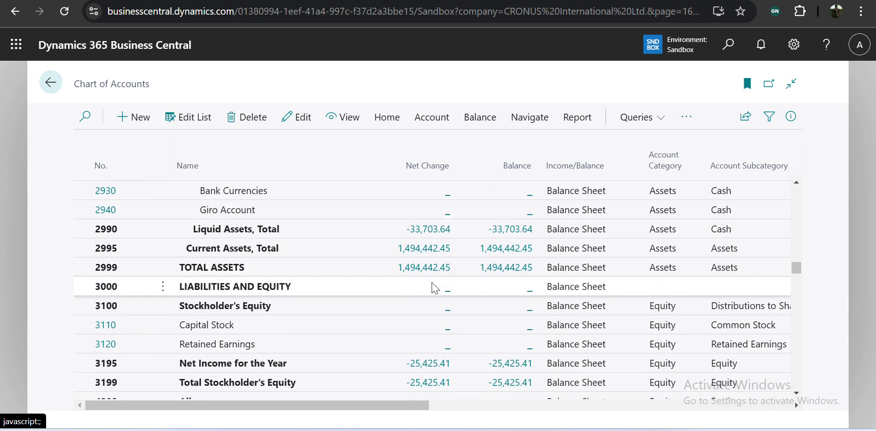
click(201, 242)
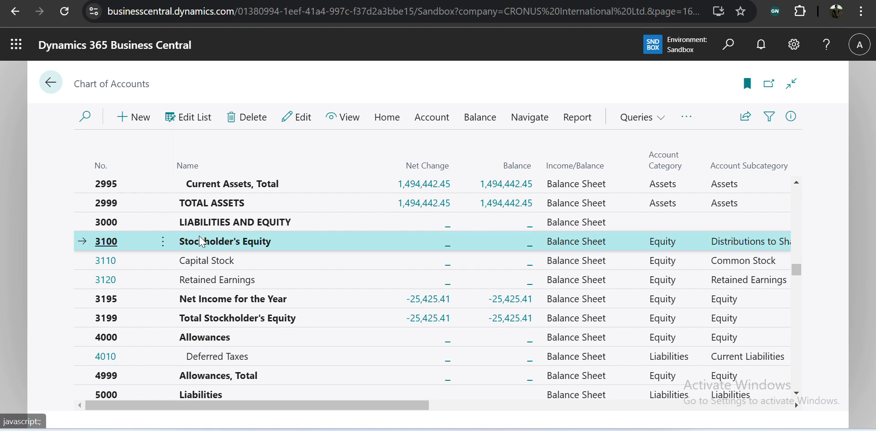
scroll(283, 295, right, 5)
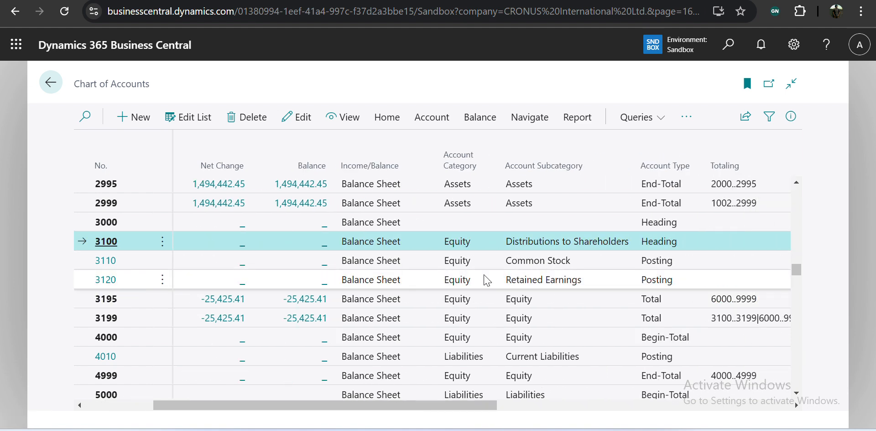
scroll(492, 292, left, 5)
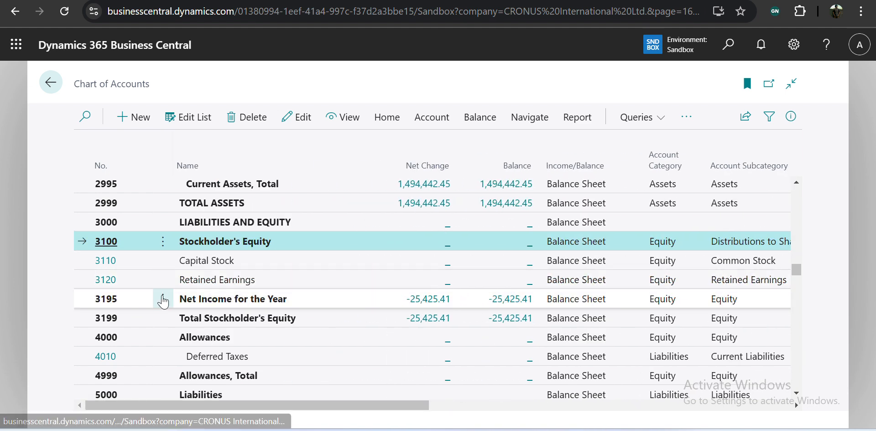
scroll(267, 312, right, 5)
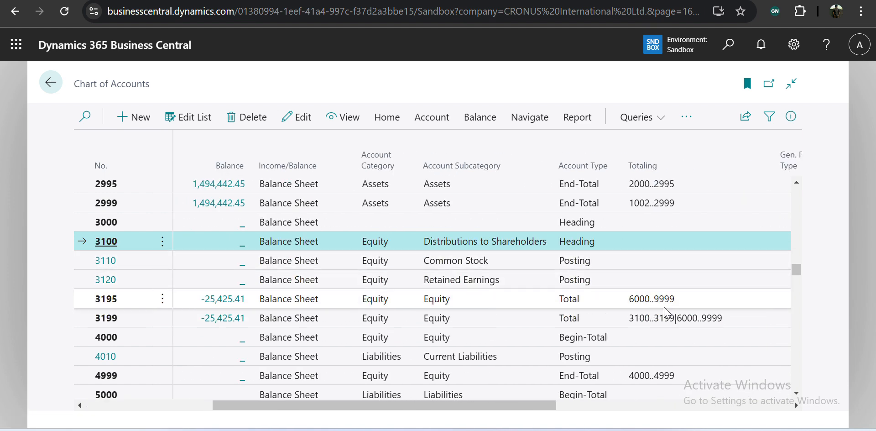
scroll(196, 333, left, 5)
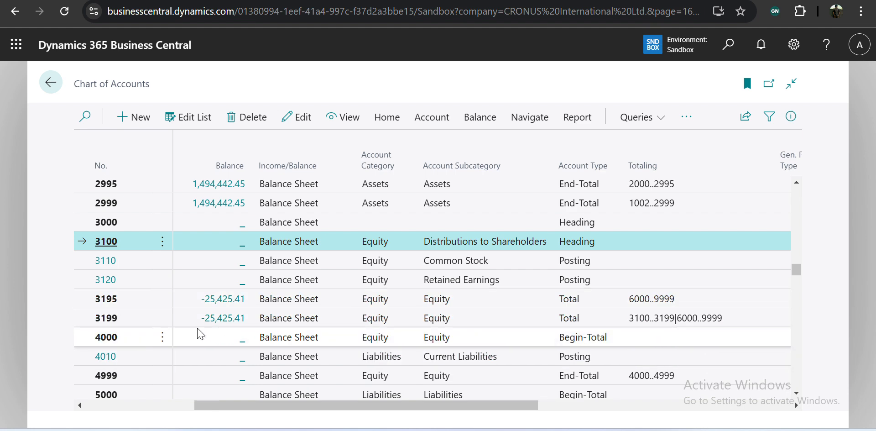
scroll(258, 336, right, 5)
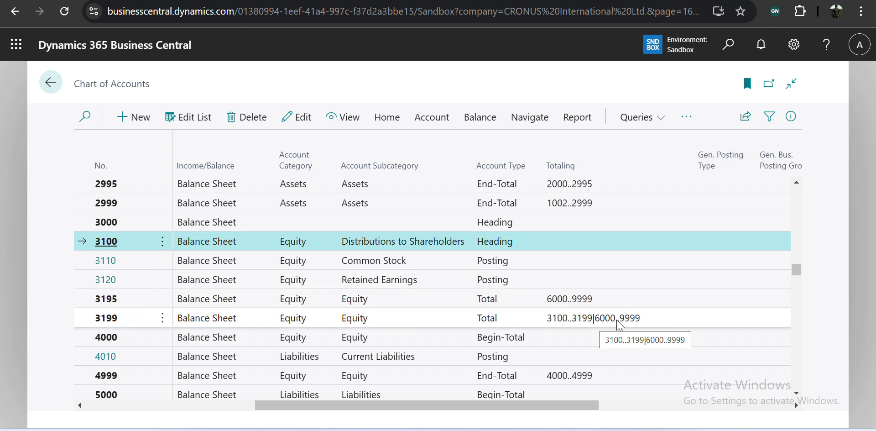
scroll(406, 338, down, 4)
scroll(407, 339, left, 5)
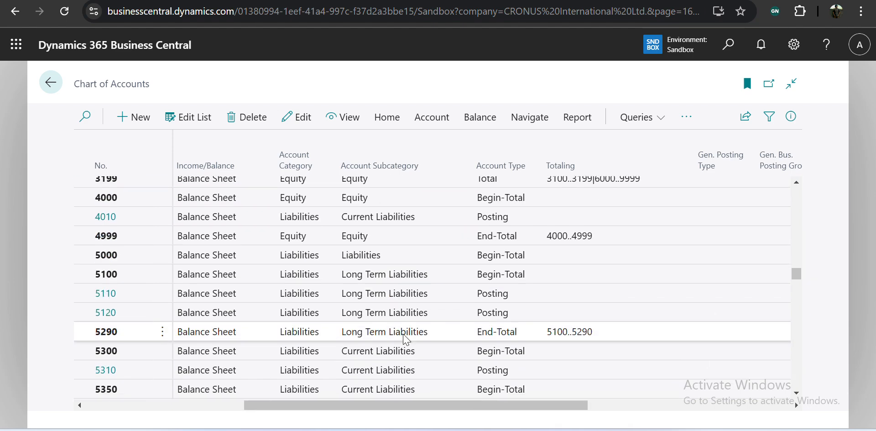
Step: Delete the End Total Account (9293) from the chart of accounts
scroll(406, 338, down, 20)
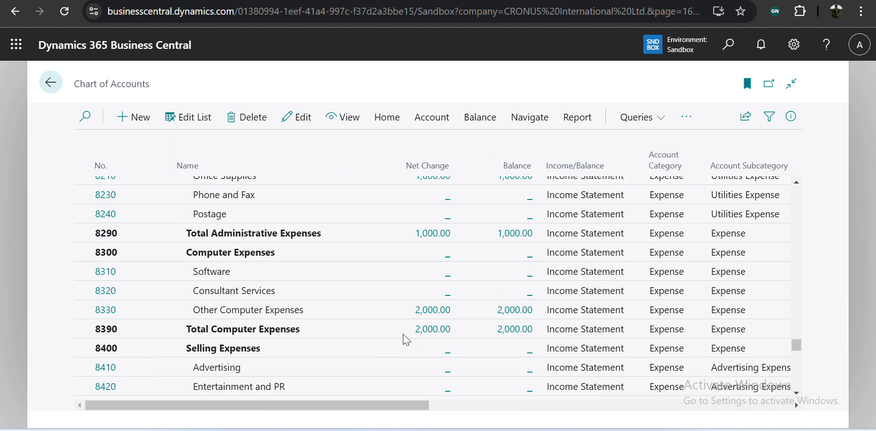
scroll(406, 339, down, 12)
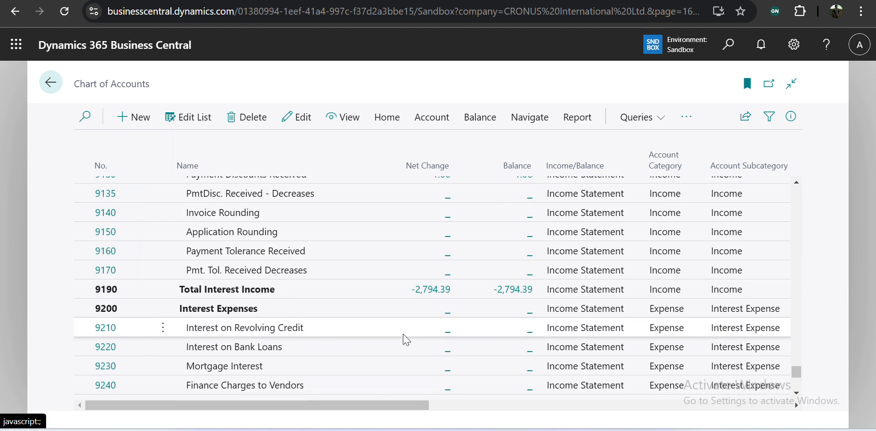
scroll(405, 338, up, 3)
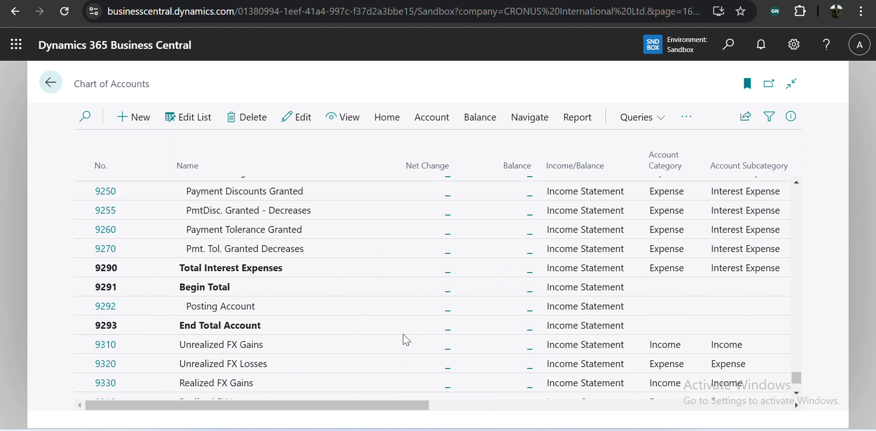
click(334, 328)
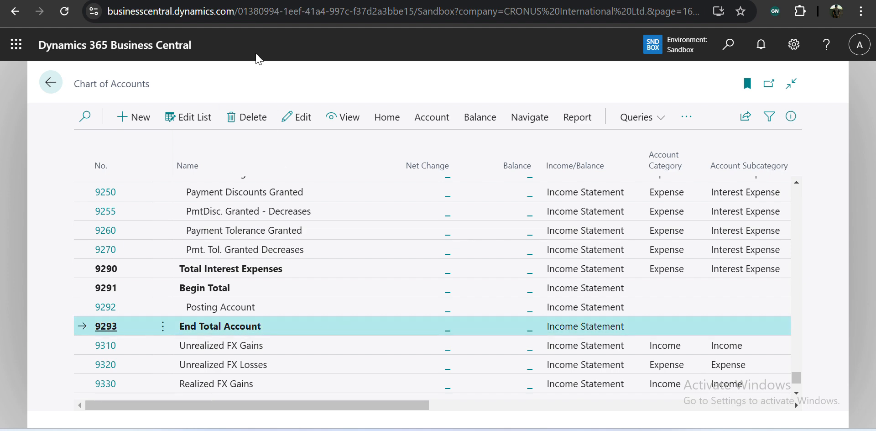
click(246, 117)
click(498, 286)
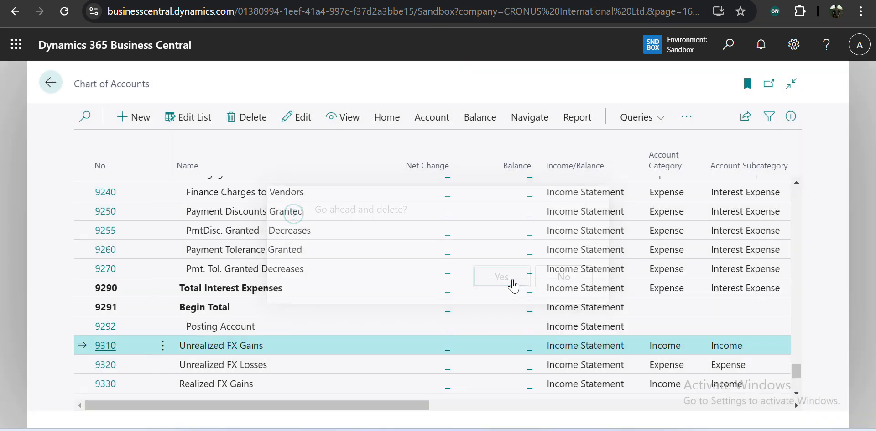
Step: Delete the G/L account named Posting Account (9292) from the chart of accounts
click(269, 328)
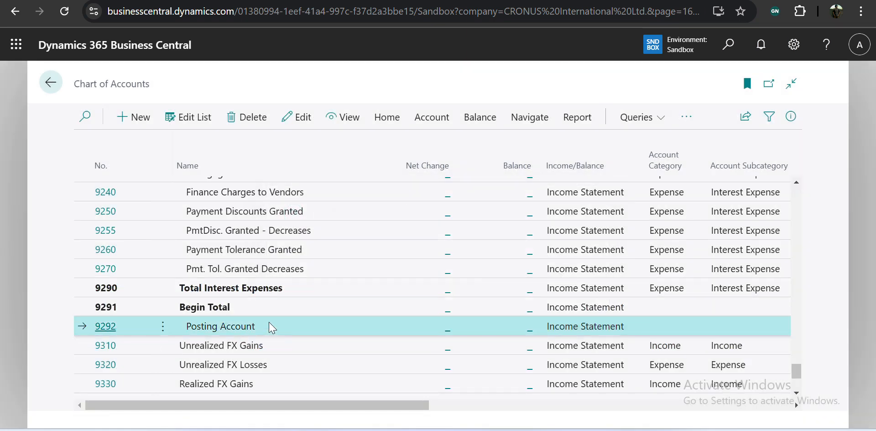
click(246, 117)
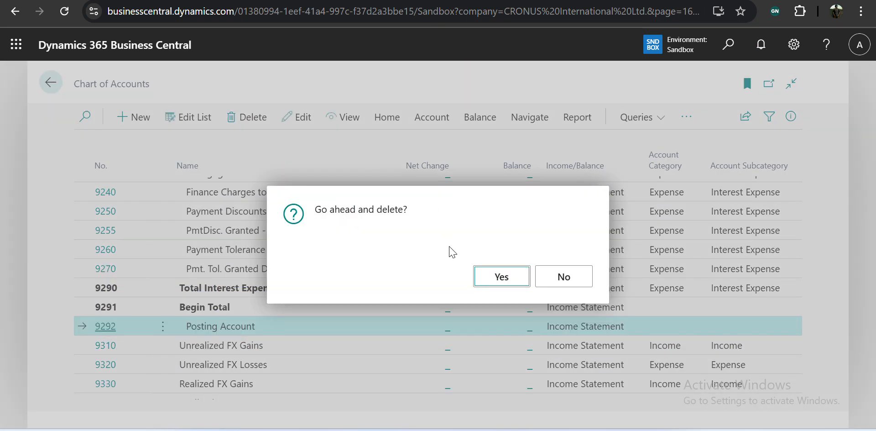
click(502, 277)
Step: Delete the Begin Total account (9291) from the chart of accounts
click(228, 329)
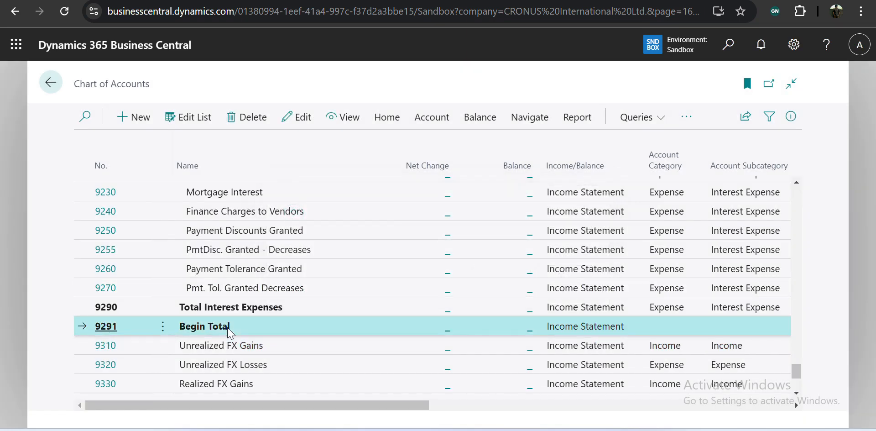
click(247, 117)
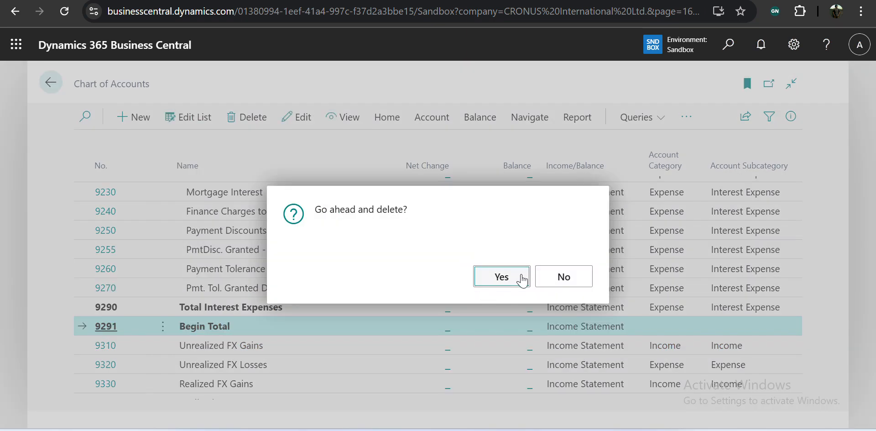
click(500, 277)
Step: Try to delete the Office Supplies account (8210) under Administrative Expenses
scroll(333, 278, up, 15)
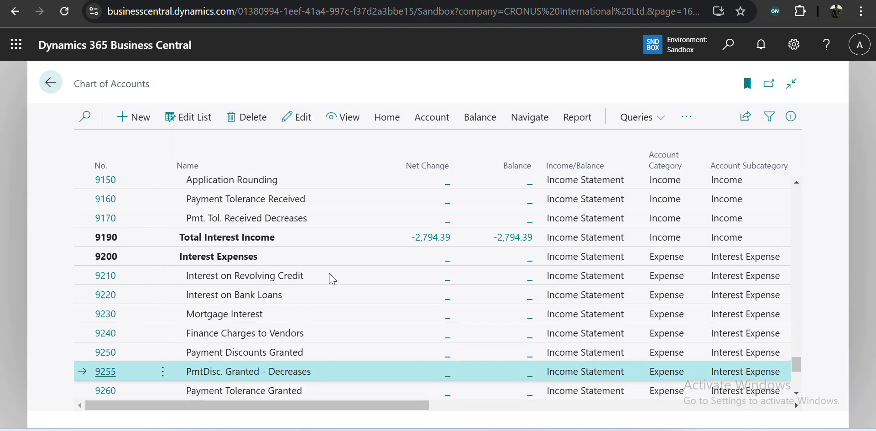
scroll(333, 279, up, 15)
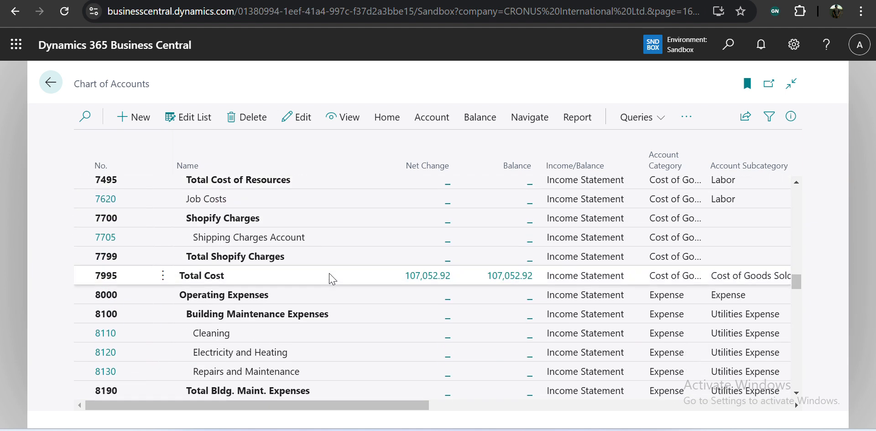
scroll(299, 283, down, 5)
click(301, 281)
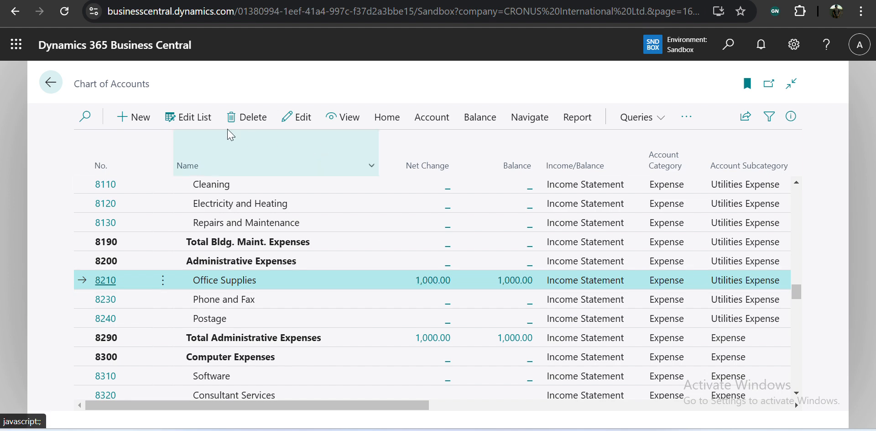
click(242, 117)
click(518, 277)
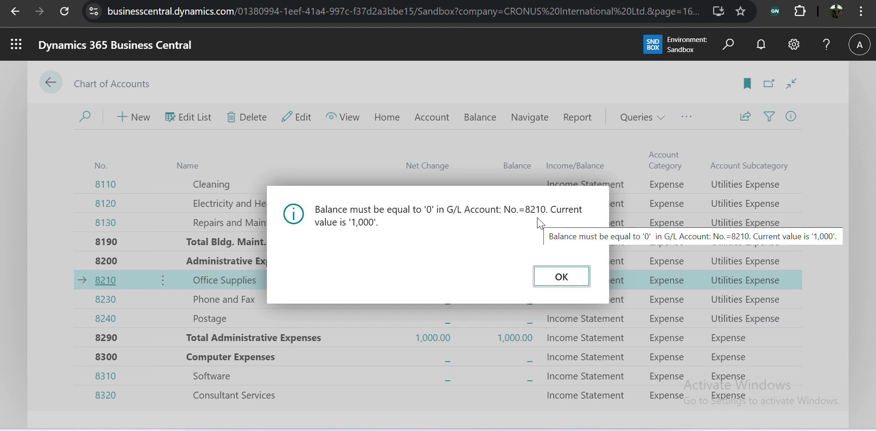
click(559, 277)
Step: Search the chart of accounts for 8450 and open the Delivery Expenses account card to view its general settings
scroll(377, 289, up, 20)
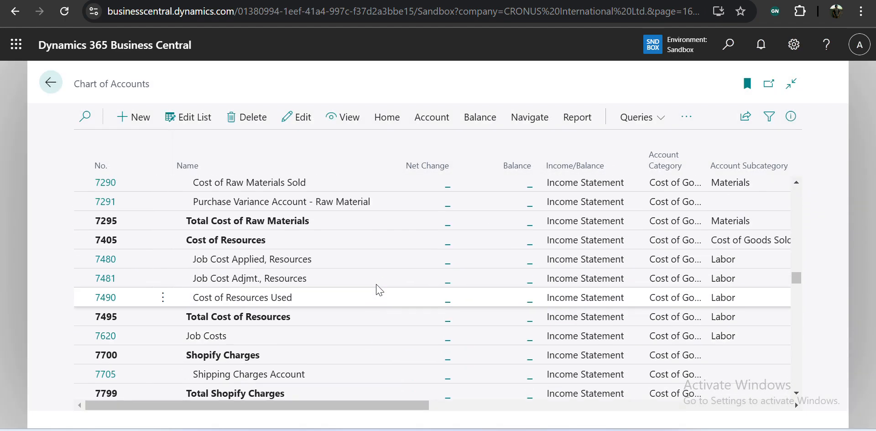
scroll(377, 290, down, 1)
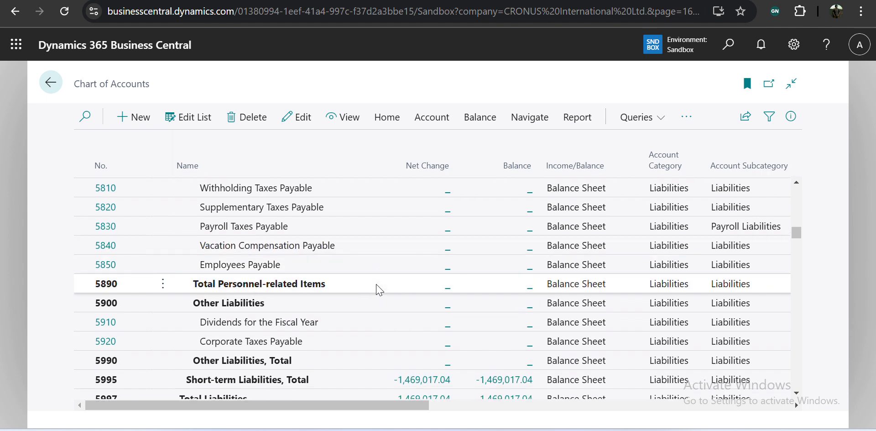
click(85, 118)
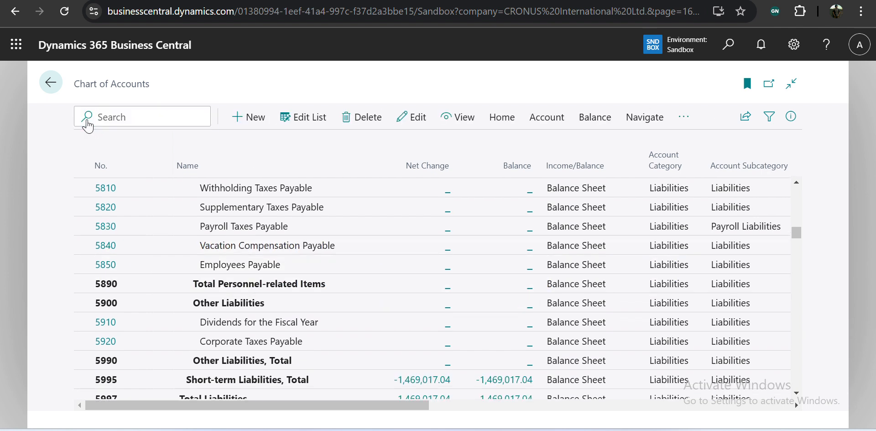
text(8450)
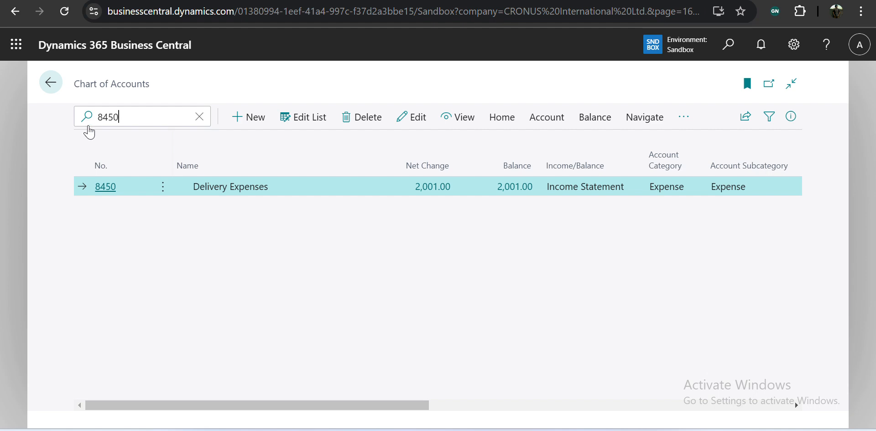
click(110, 188)
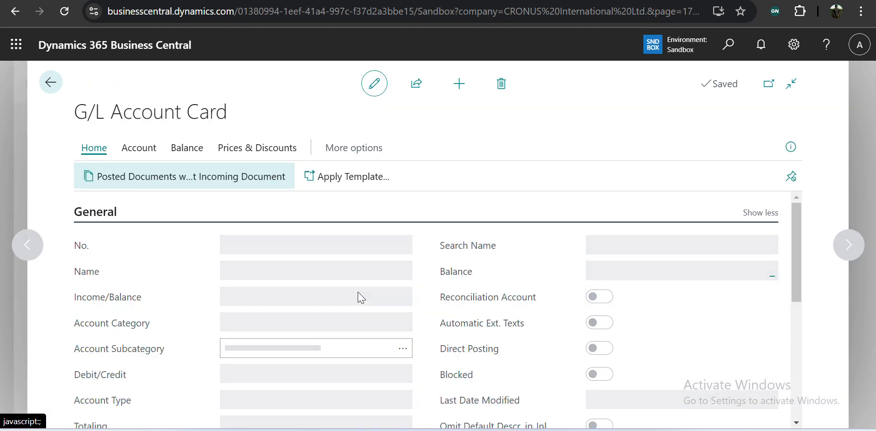
scroll(425, 328, down, 3)
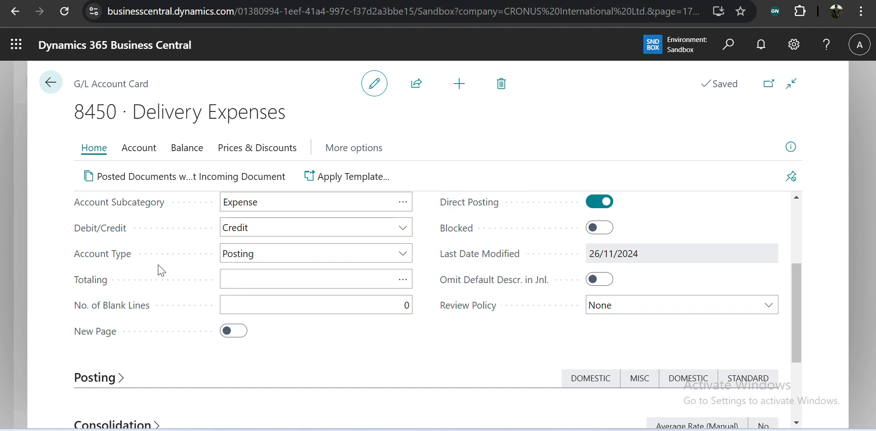
Step: Read the description of the No. of Blank Lines setting on the Delivery Expenses account card
click(343, 260)
click(343, 262)
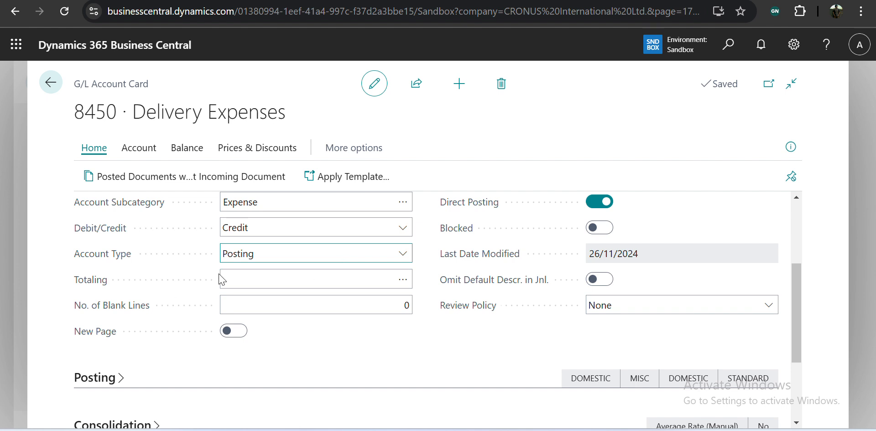
scroll(221, 277, down, 1)
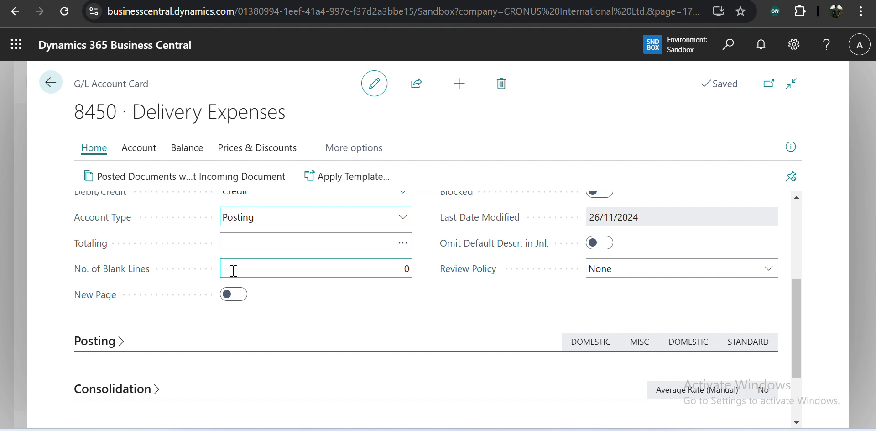
mouse_move(118, 277)
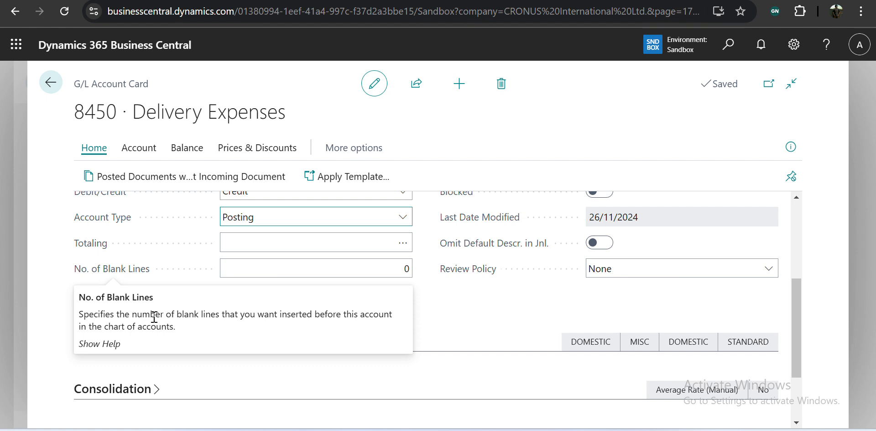
drag(133, 315, 368, 319)
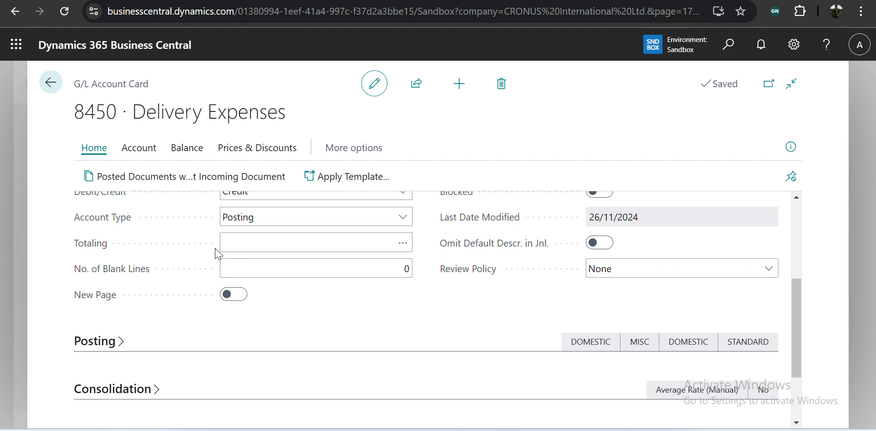
Step: Change the number of blank lines on the Delivery Expenses account and set it back to 0
click(371, 259)
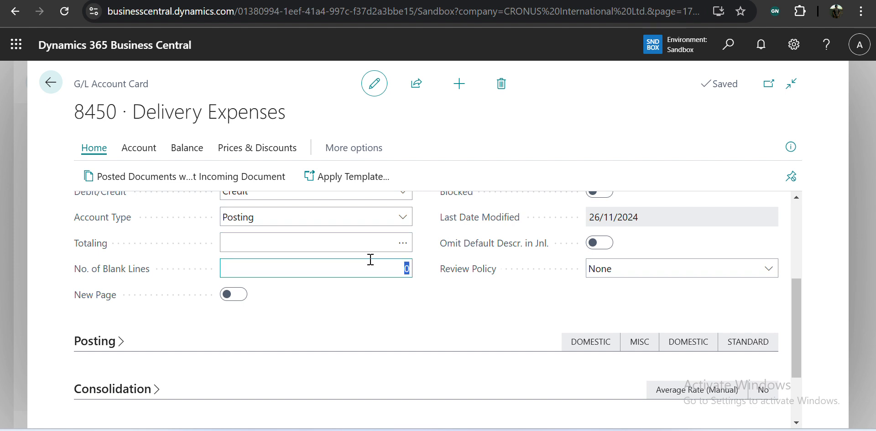
key(Tab)
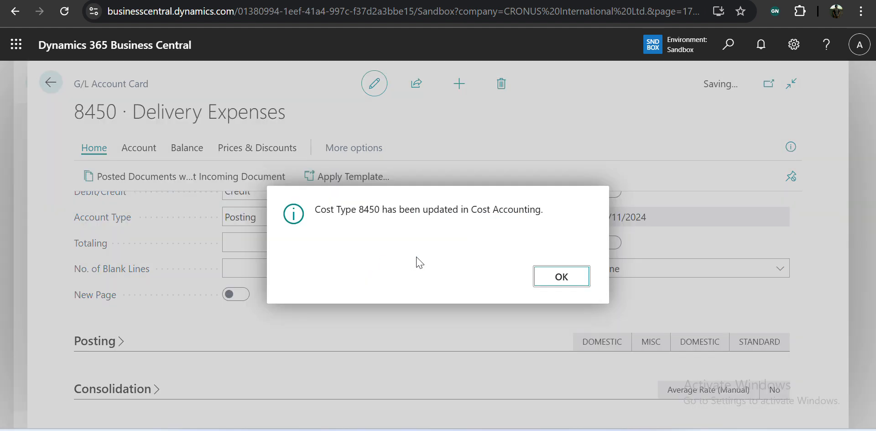
click(538, 280)
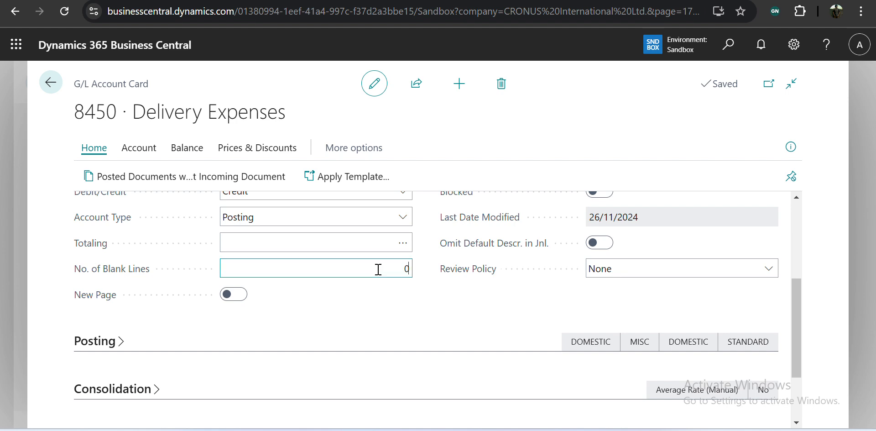
key(Tab)
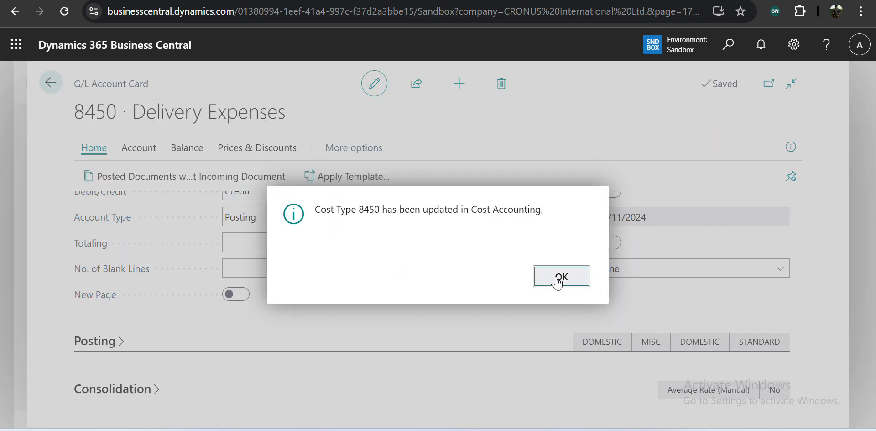
click(557, 280)
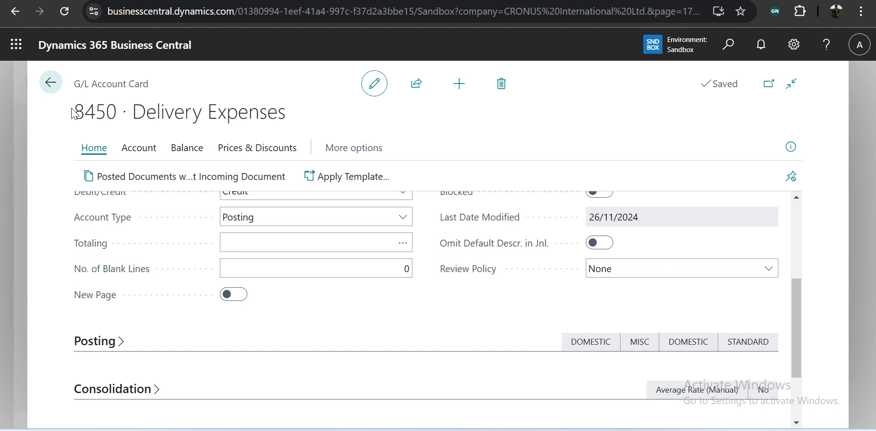
drag(75, 112, 294, 129)
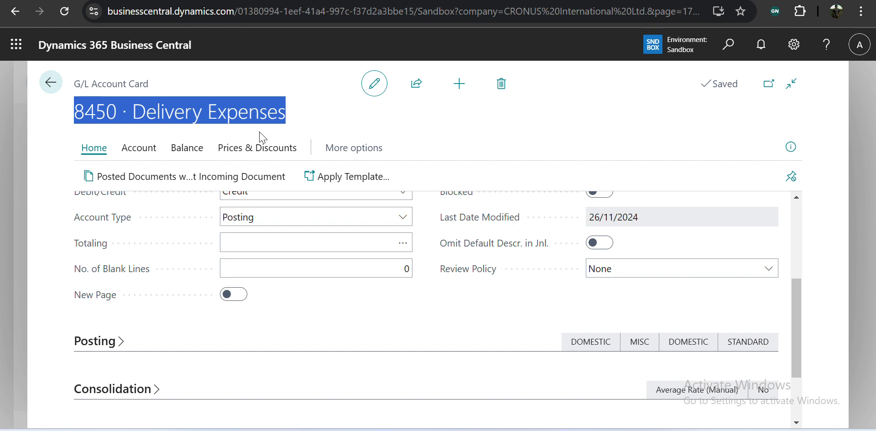
click(286, 121)
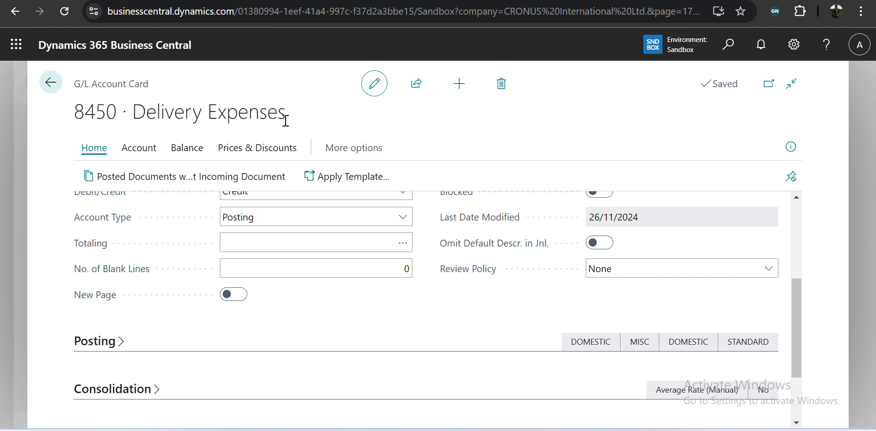
scroll(426, 259, up, 3)
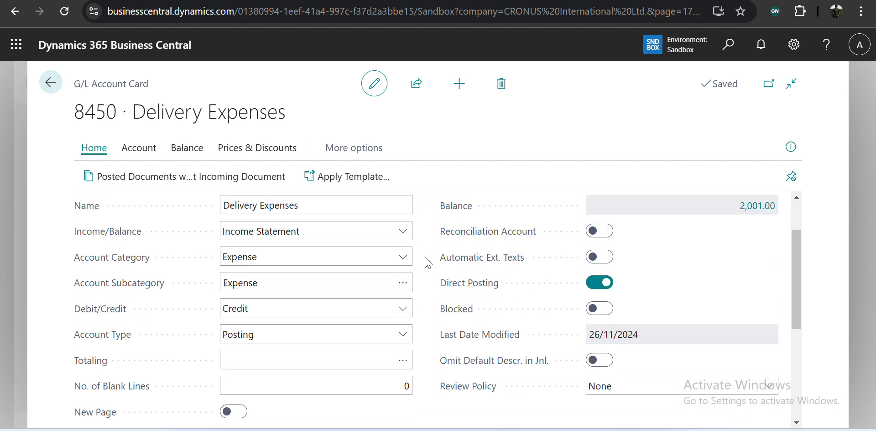
scroll(427, 263, up, 1)
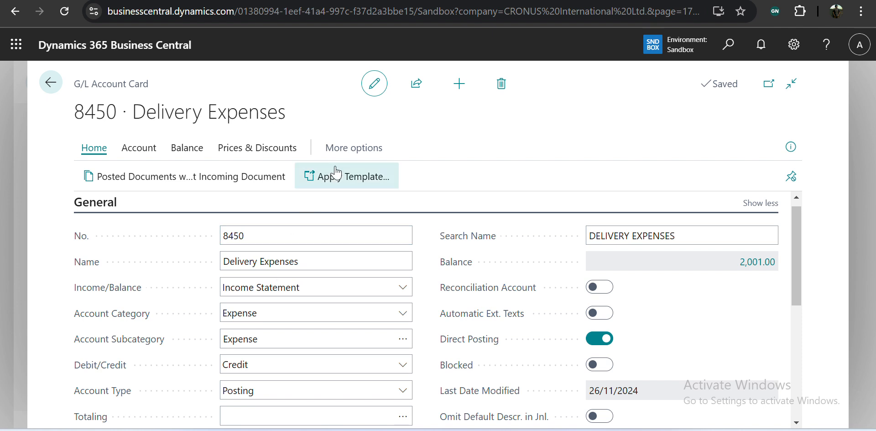
Step: Create a new G/L account 9191 named "Posting ACcounts" and delete it again from its account card
click(459, 84)
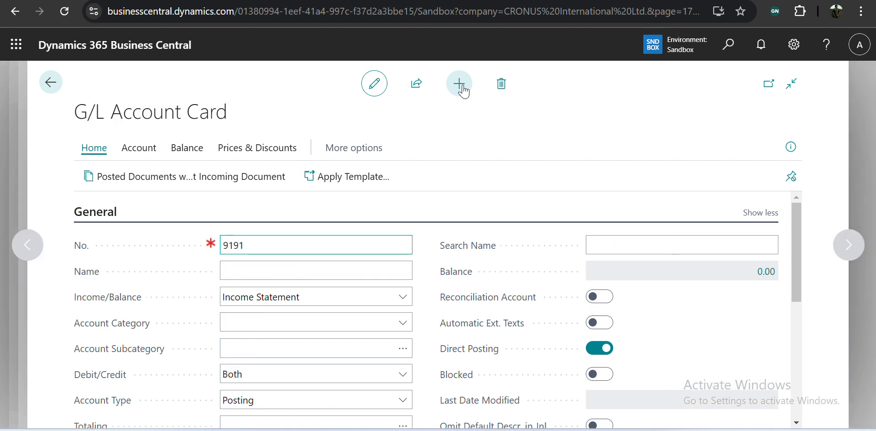
key(Tab)
key(Return)
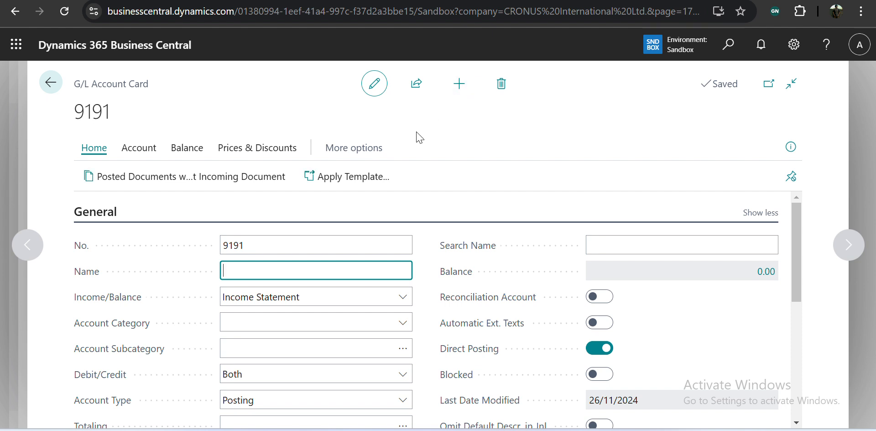
text(Posying)
key(BackSpace)
text(ting ACcounts)
key(Tab)
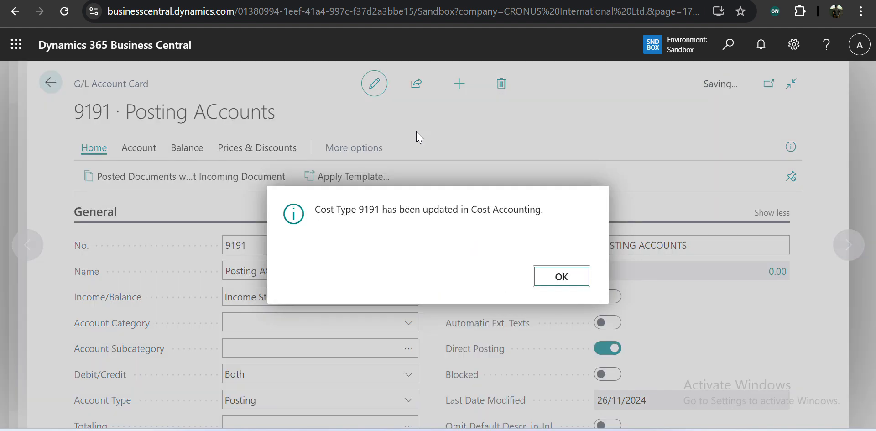
key(Return)
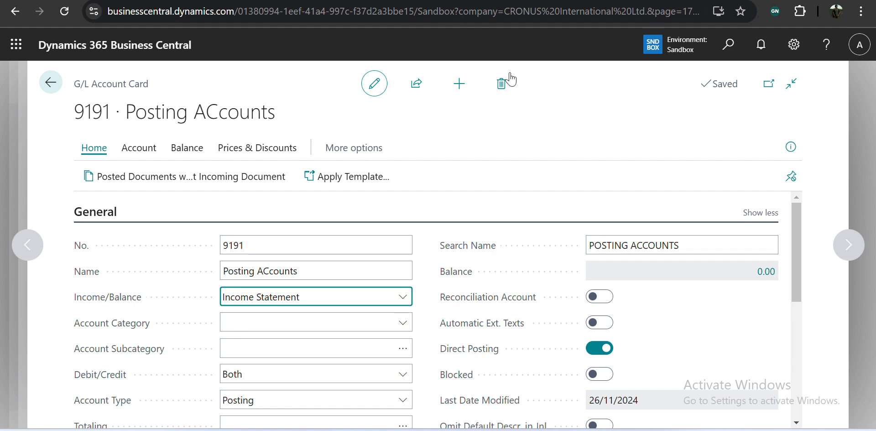
click(502, 83)
click(518, 278)
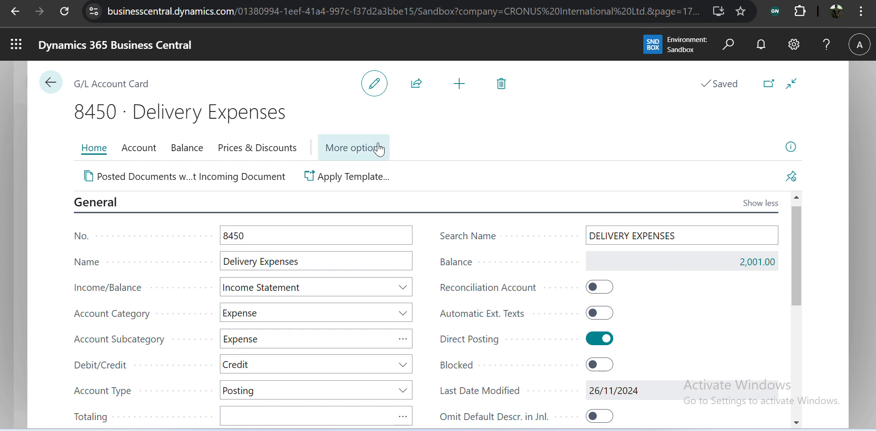
Step: Switch to the TEST general journal and search for "Deliver" in the line's account number field
key(Escape)
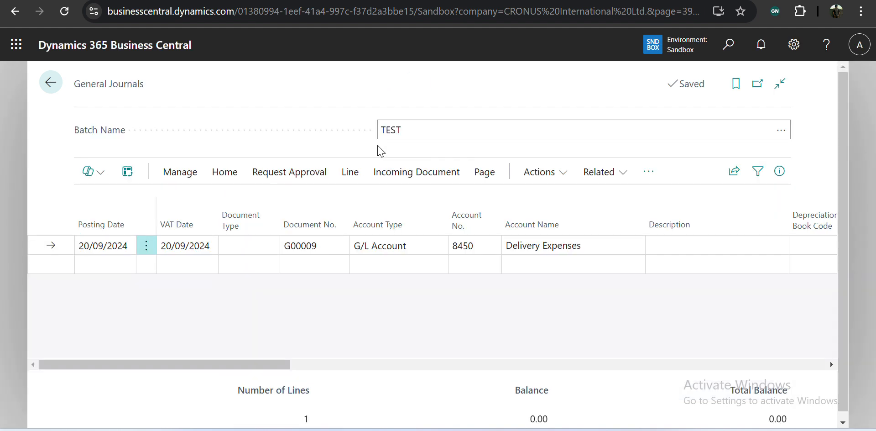
click(464, 245)
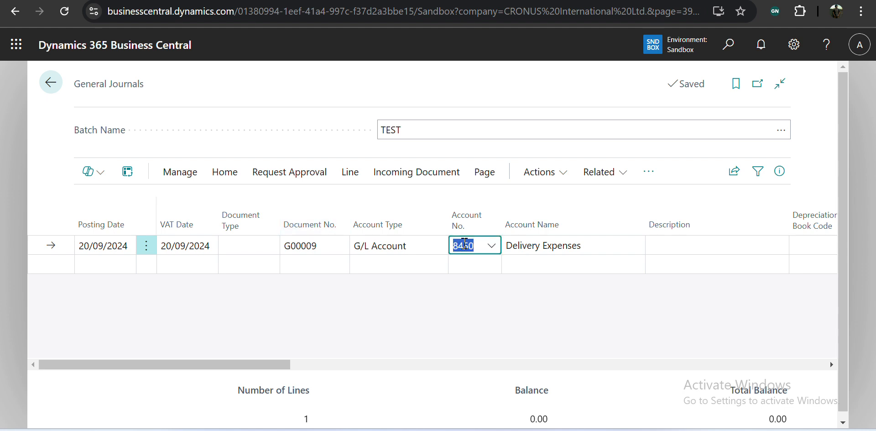
key(BackSpace)
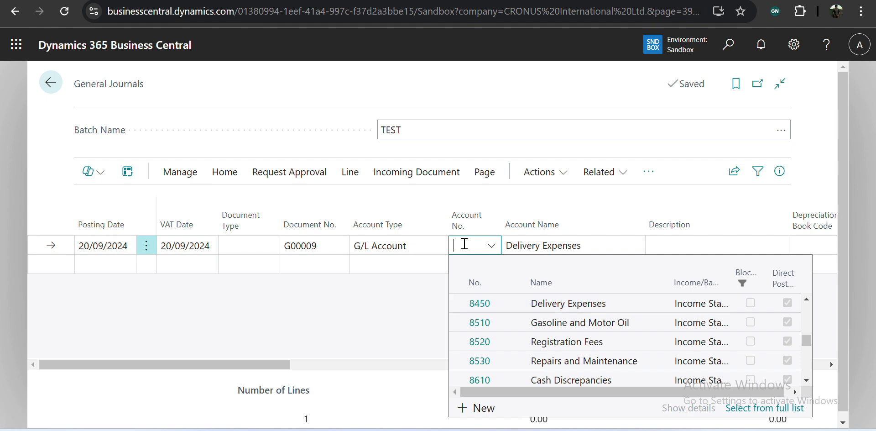
text(Del)
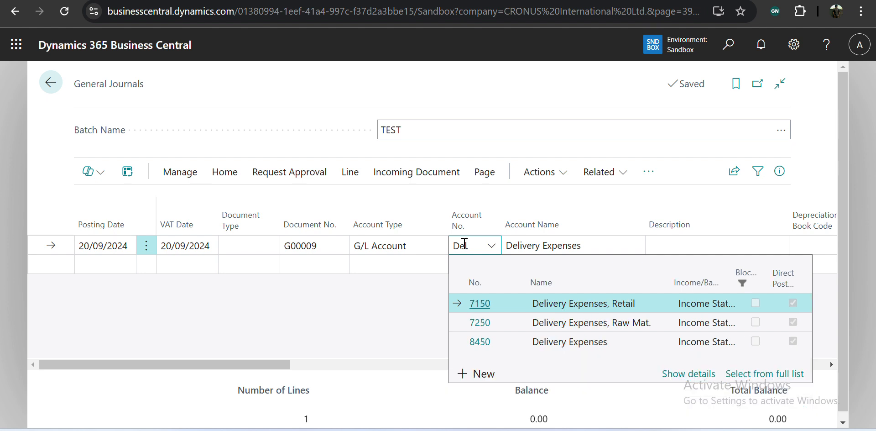
text(iver)
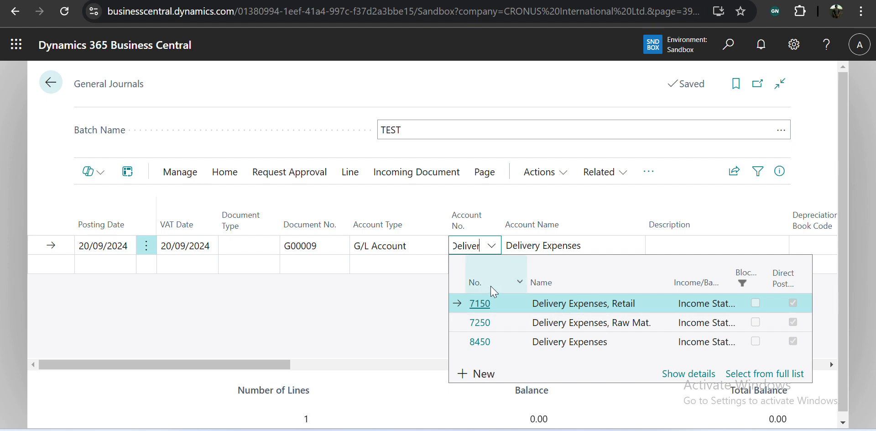
Step: Clear the account number of the journal line and go back to the Delivery Expenses account card
double_click(476, 247)
key(BackSpace)
key(Tab)
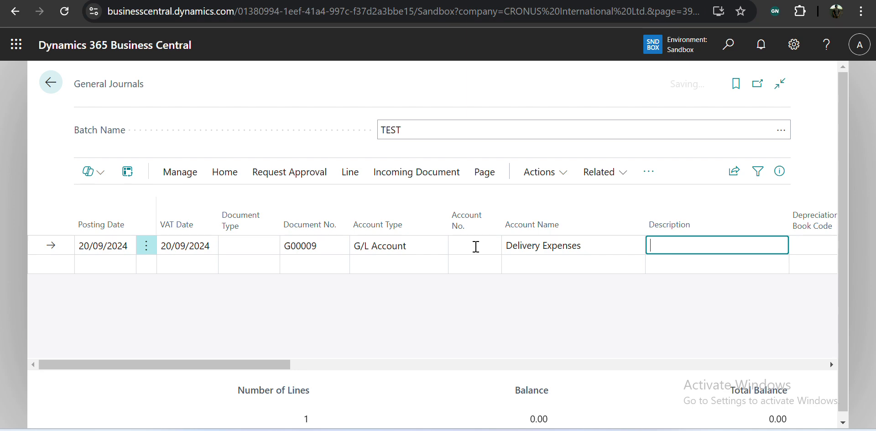
click(459, 219)
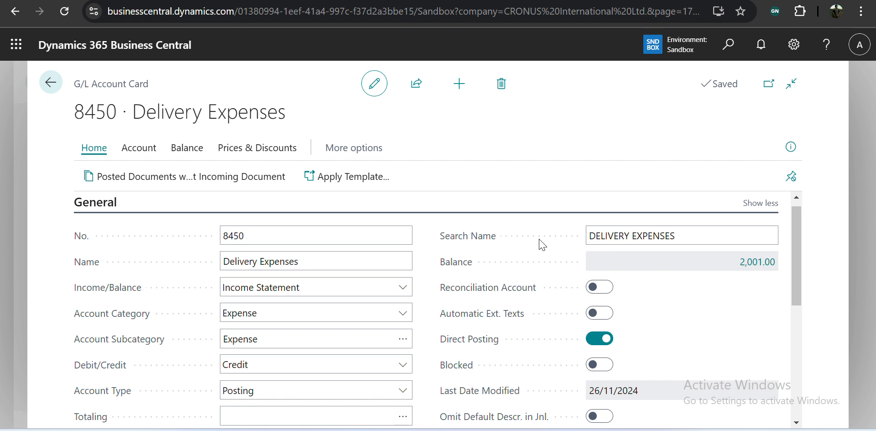
Step: Open the ledger entries behind the Delivery Expenses balance, view their amounts without the details pane, and return to the account card
click(760, 265)
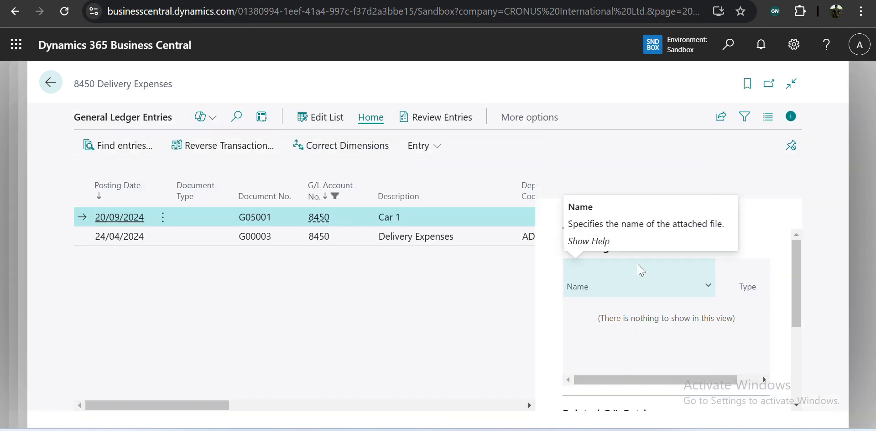
click(791, 116)
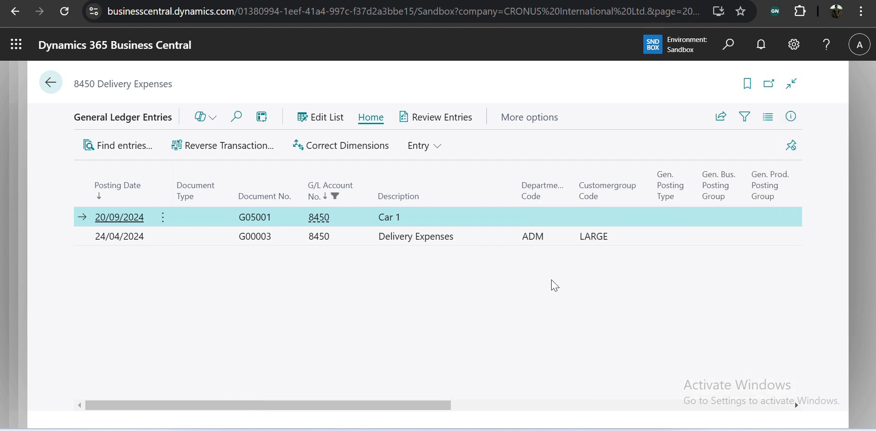
scroll(555, 285, right, 5)
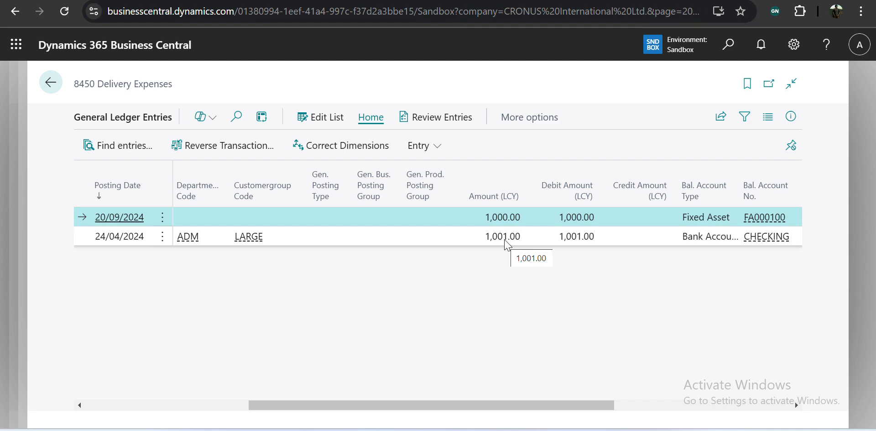
key(Escape)
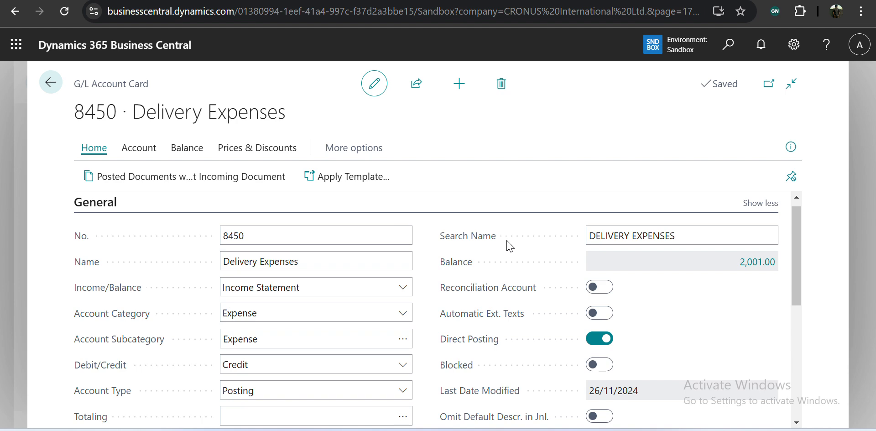
Step: Turn on Reconciliation Account for the Delivery Expenses account
click(593, 291)
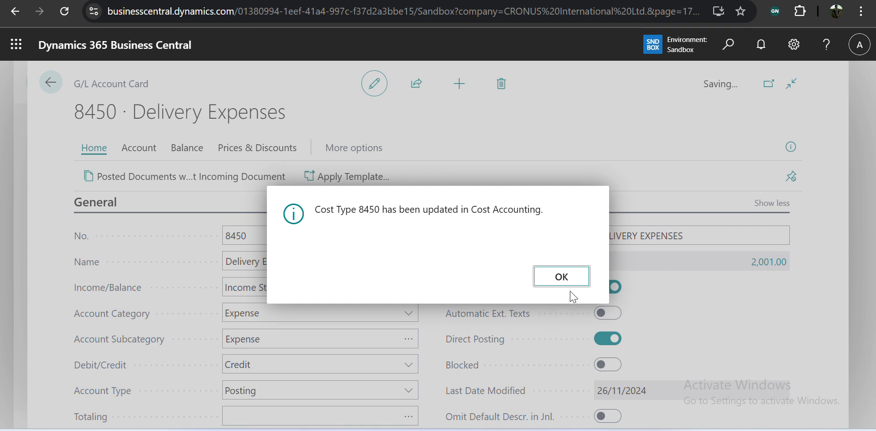
click(566, 286)
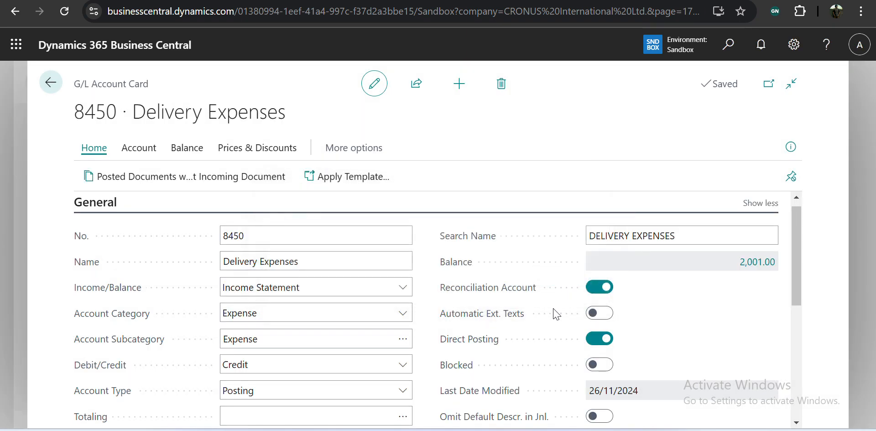
Step: Switch to the TEST general journal and set the line's account number to 8450
key(ctrl+Tab)
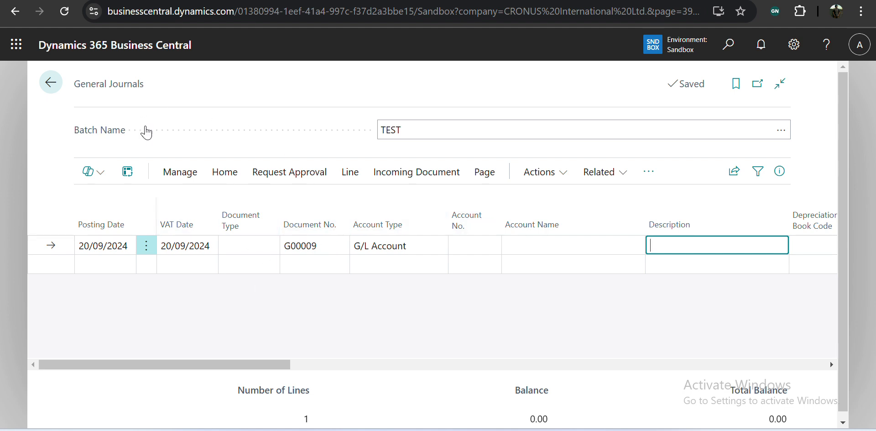
click(474, 249)
text(8450)
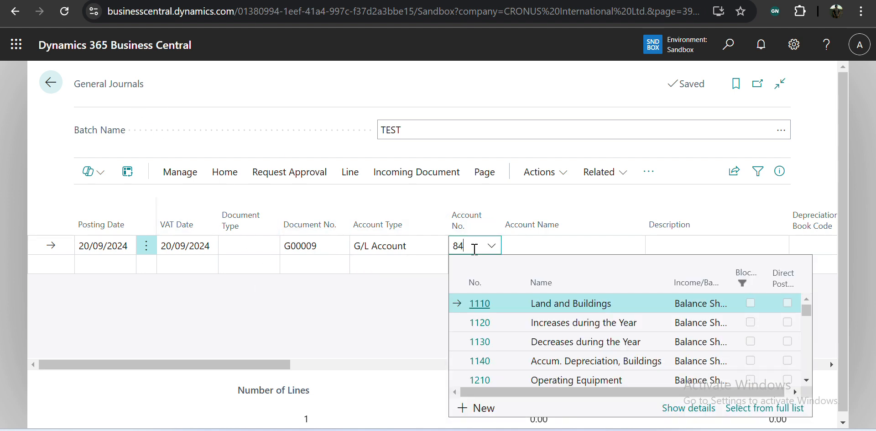
key(Tab)
Step: Set the amount of the account 8450 journal line to 950
key(Tab)
key(Tab)
key(Tab)
key(Tab)
key(Tab)
key(Tab)
key(Tab)
key(Tab)
key(Tab)
key(Tab)
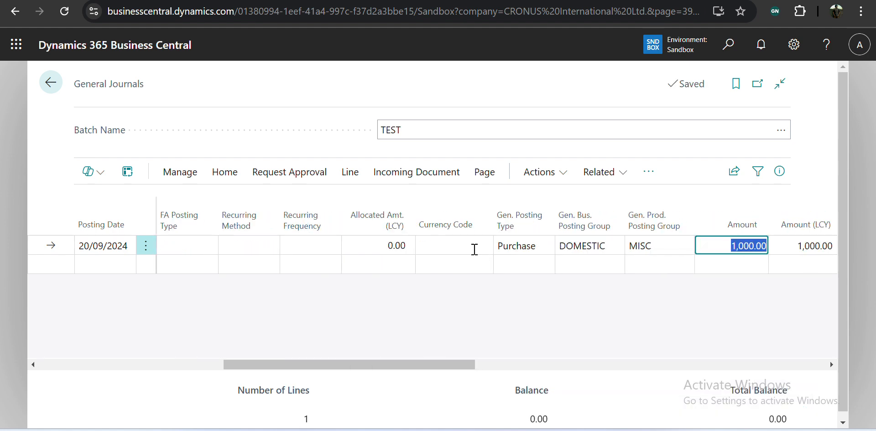
text(9)
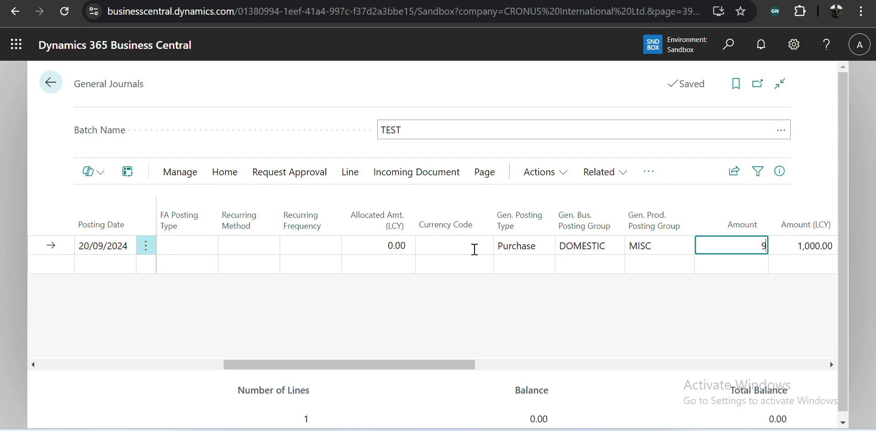
text(50)
key(Tab)
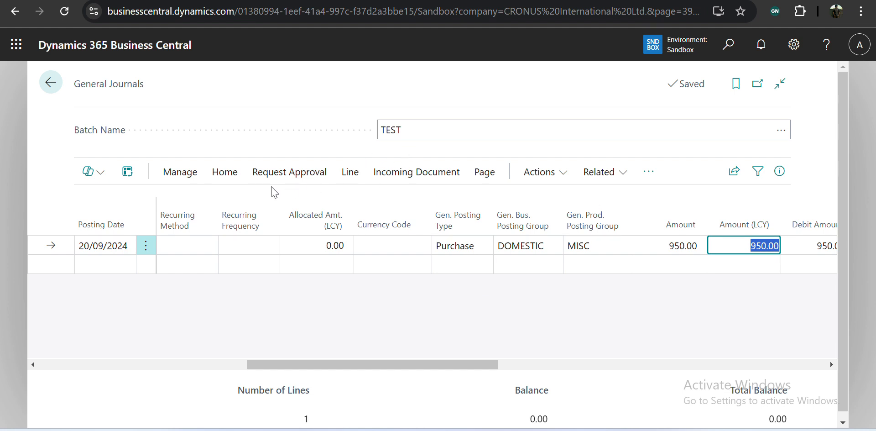
Step: Reconcile the TEST journal, examine the Delivery Expenses row's net change and balance after posting, and return to the journal
click(225, 181)
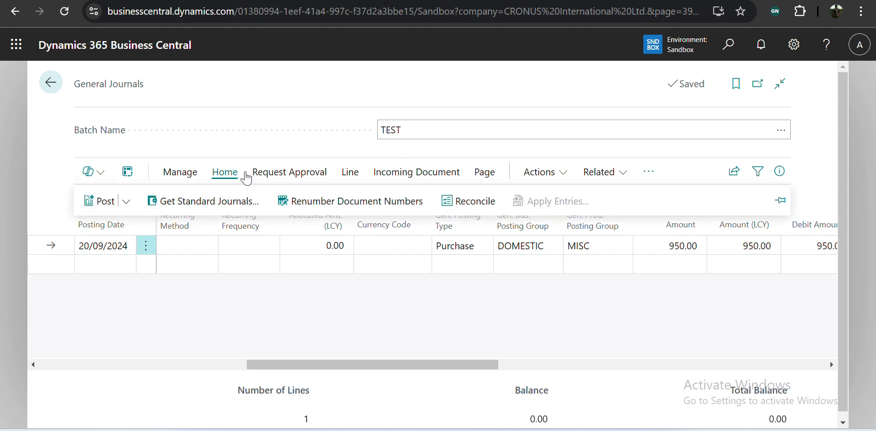
click(488, 202)
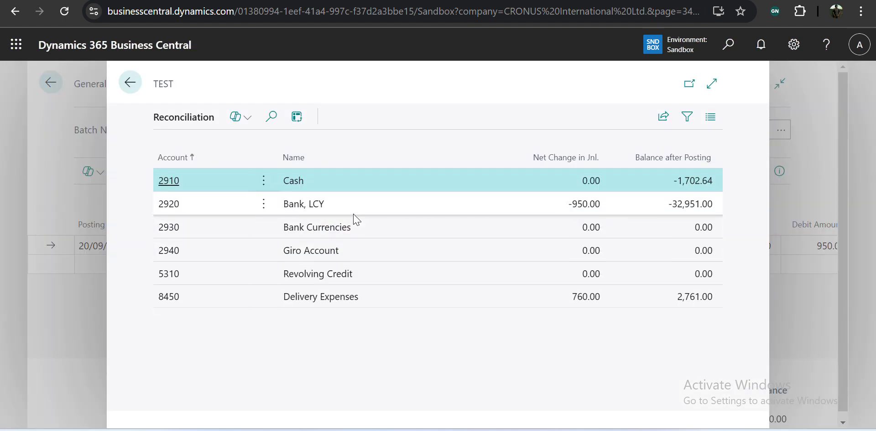
click(356, 299)
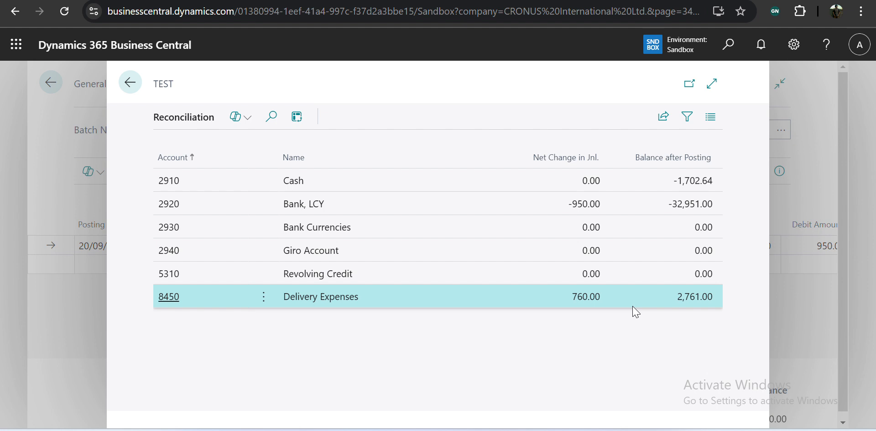
key(Escape)
Step: Set the journal line's amount to 1,750
scroll(561, 314, right, 1)
scroll(562, 314, right, 4)
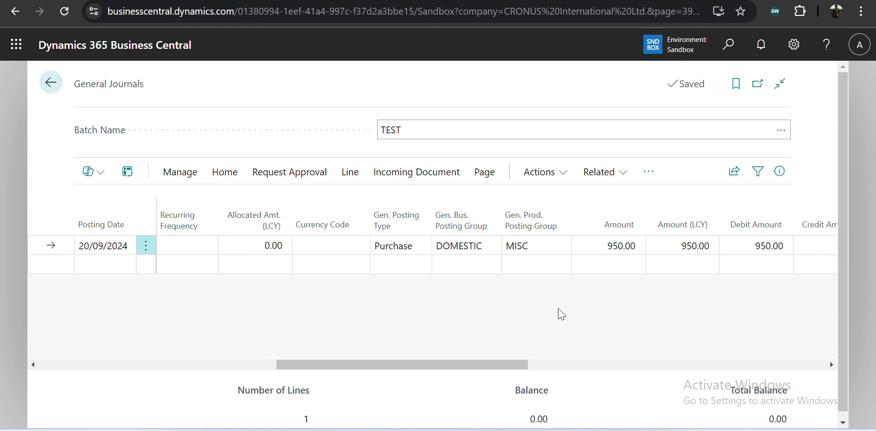
scroll(561, 314, right, 1)
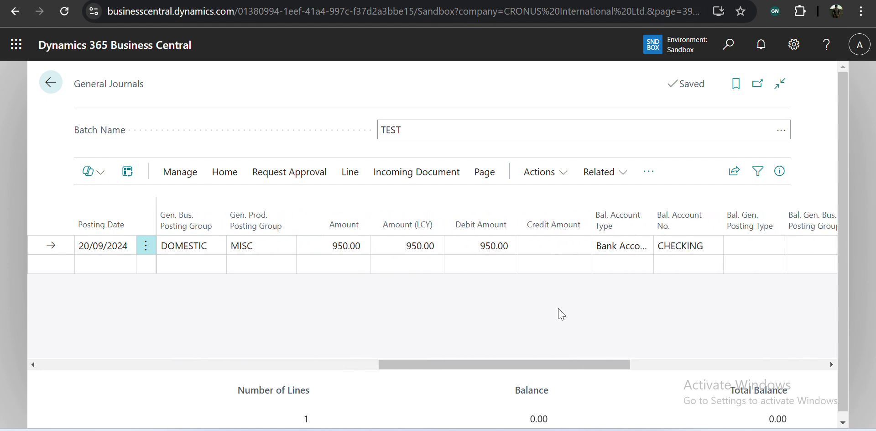
click(337, 241)
text(1)
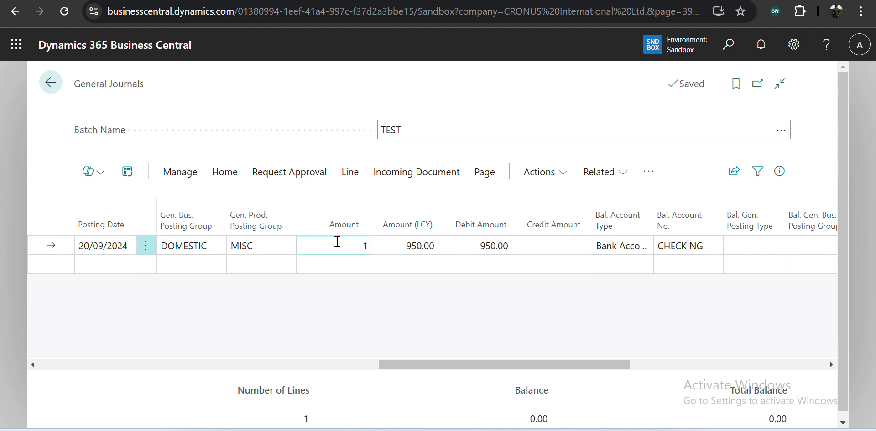
text(,750)
key(Tab)
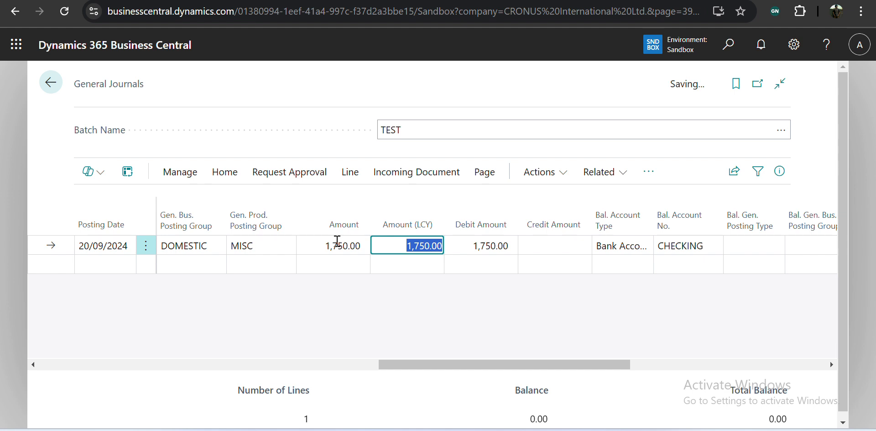
Step: Reconcile the journal again to check how the new amount affects Delivery Expenses, and return to the journal line
click(226, 172)
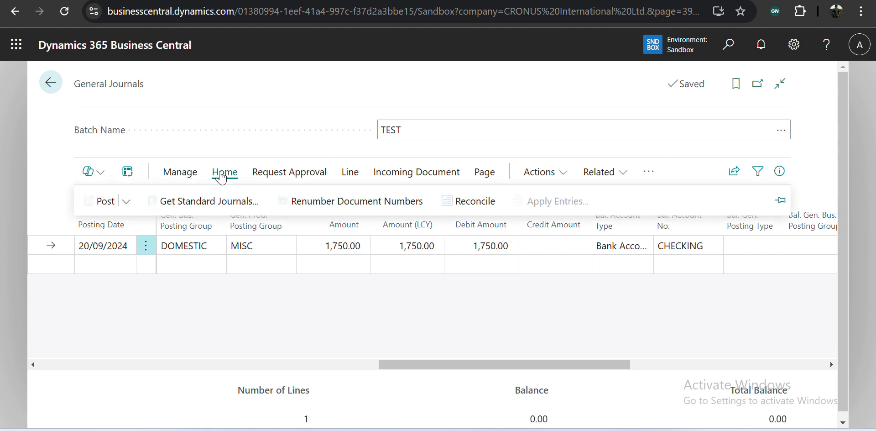
click(442, 201)
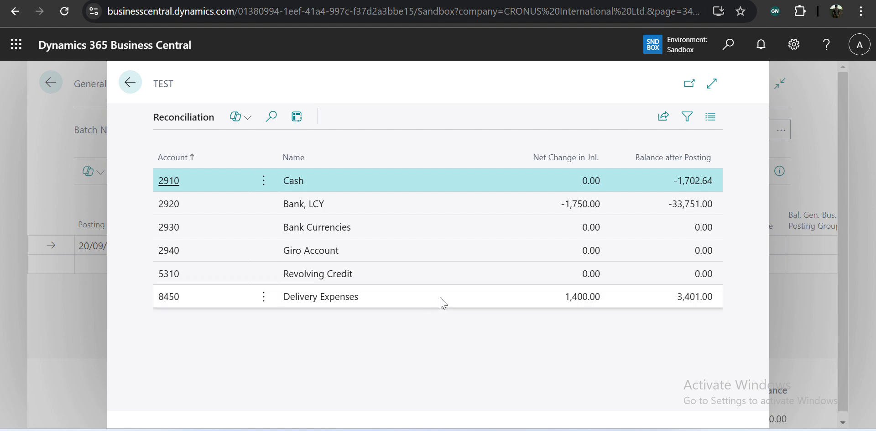
click(456, 302)
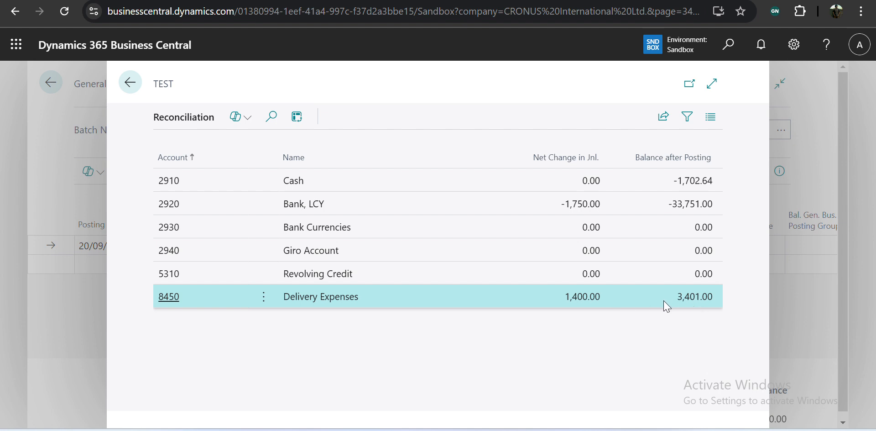
key(Escape)
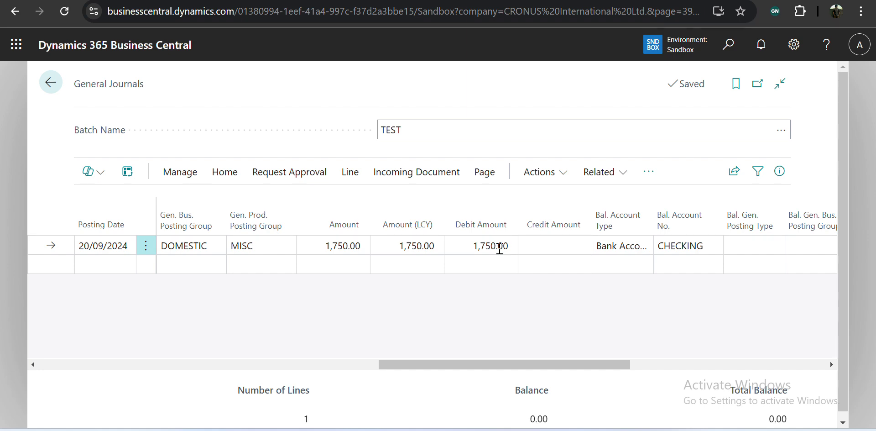
Step: Open the account card from the journal line and read the description of the Automatic Ext. Texts field
key(shift+F7)
scroll(579, 334, down, 2)
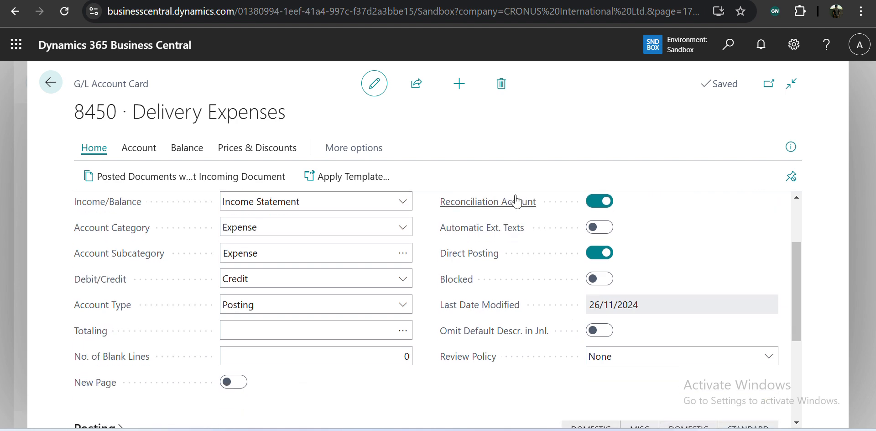
mouse_move(522, 231)
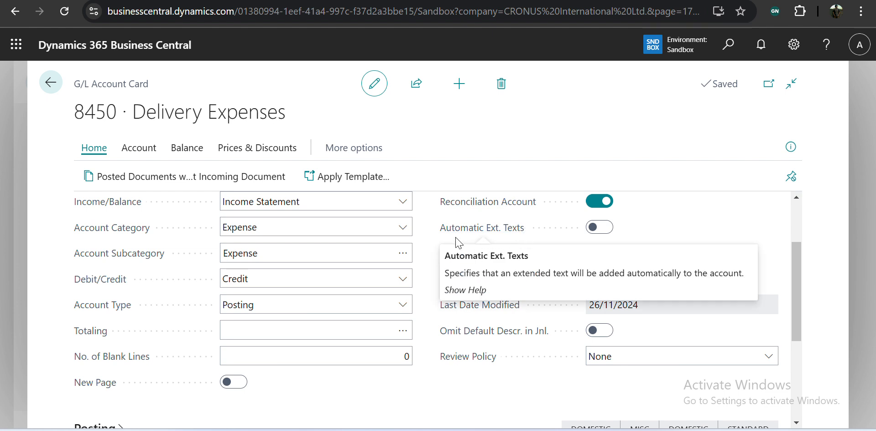
key(XF86AudioMute)
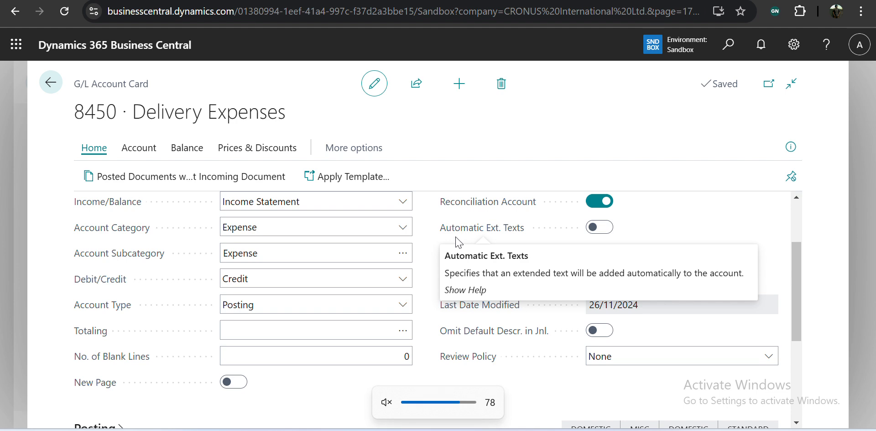
Step: Inspect the page and table fields behind the G/L Account Card and close the inspection
click(482, 230)
key(ctrl+alt+F1)
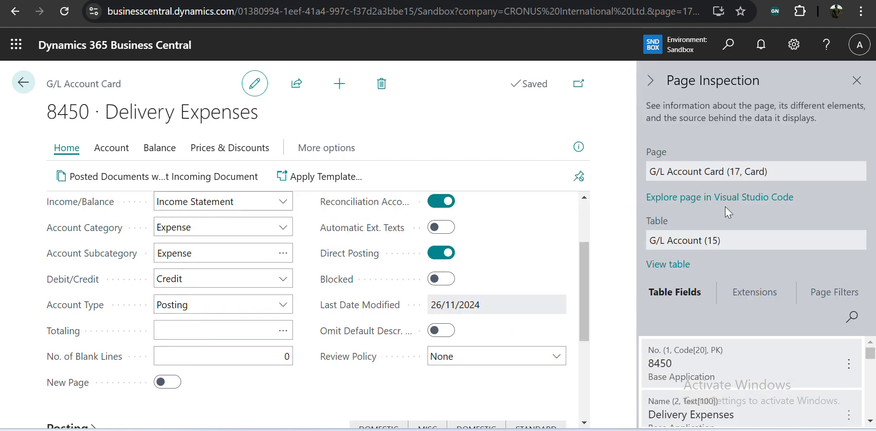
scroll(667, 342, down, 1)
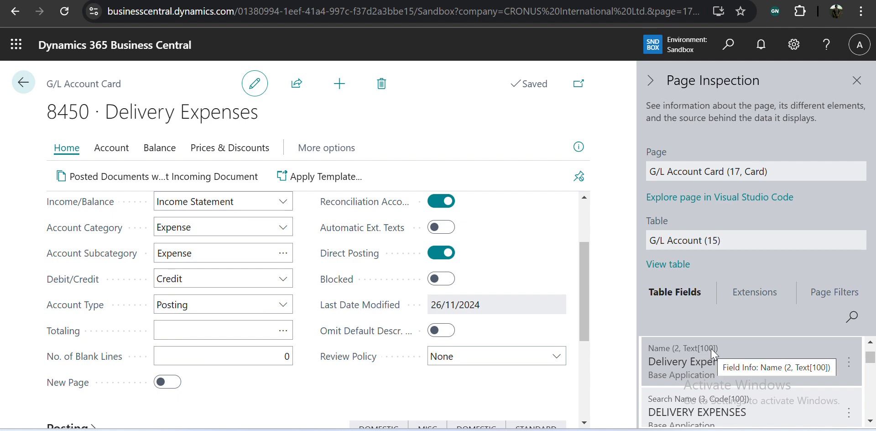
click(859, 82)
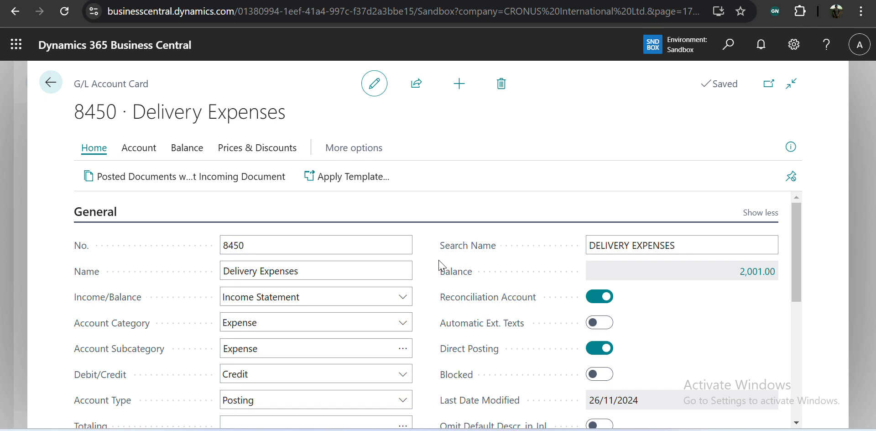
Step: Turn on Automatic Ext. Texts for the Delivery Expenses account and show the account-related actions, including Extended Texts
click(593, 322)
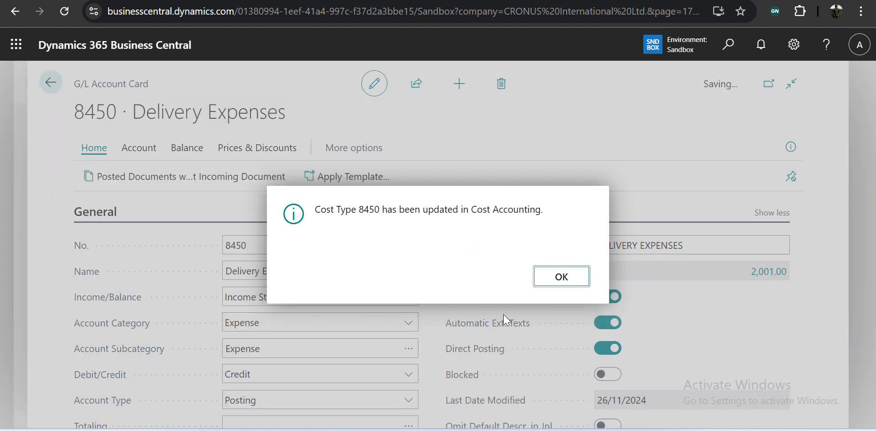
click(561, 276)
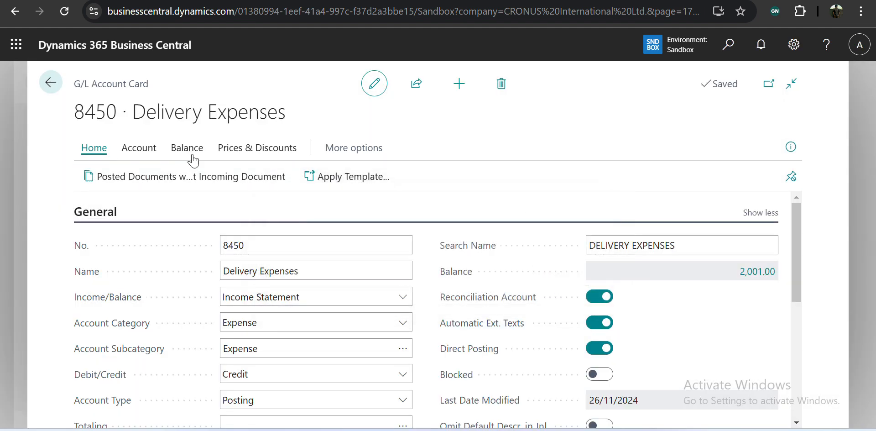
click(137, 147)
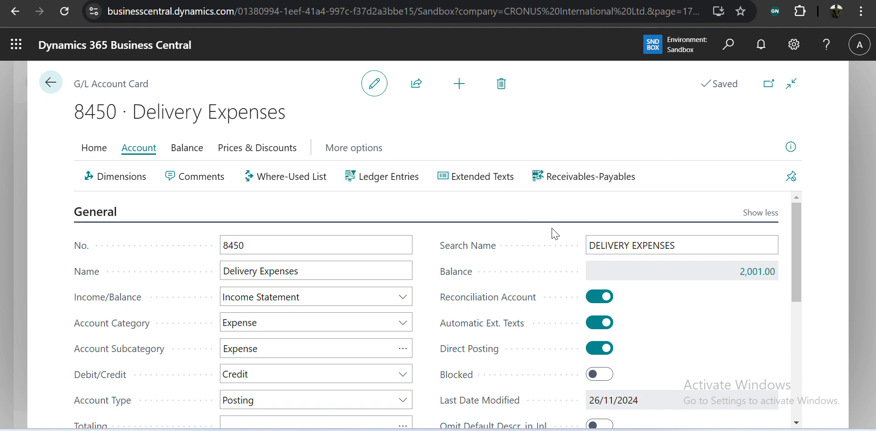
Step: Turn off Automatic Ext. Texts for the Delivery Expenses account
scroll(546, 292, down, 1)
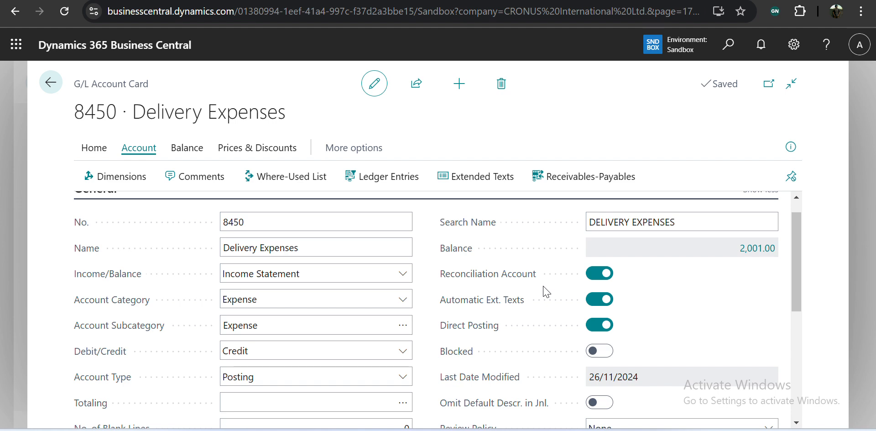
click(598, 303)
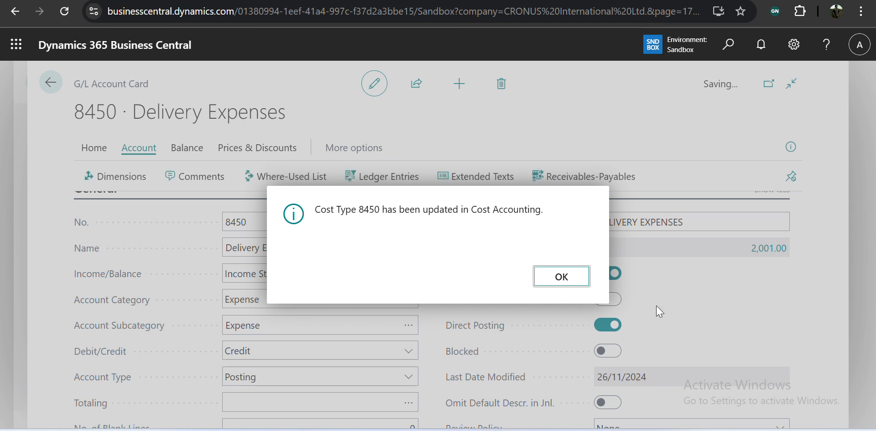
click(561, 274)
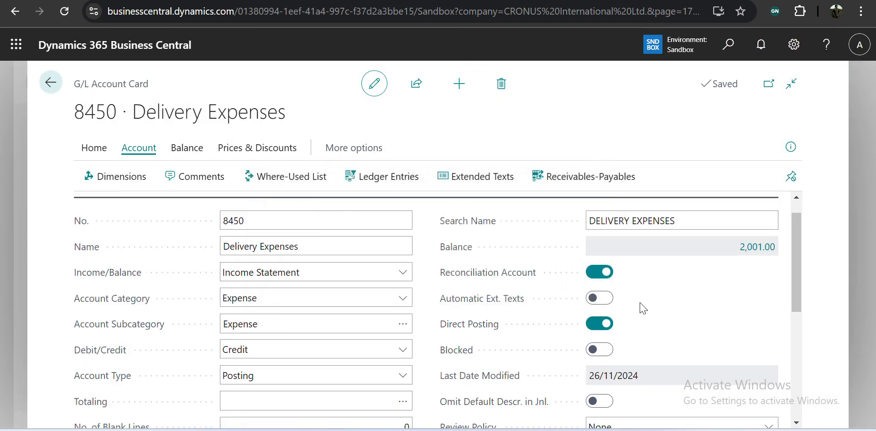
Step: Switch to the afiniti360 article on the G/L Account Card and read through the field explanations up to Direct Posting
scroll(643, 308, down, 1)
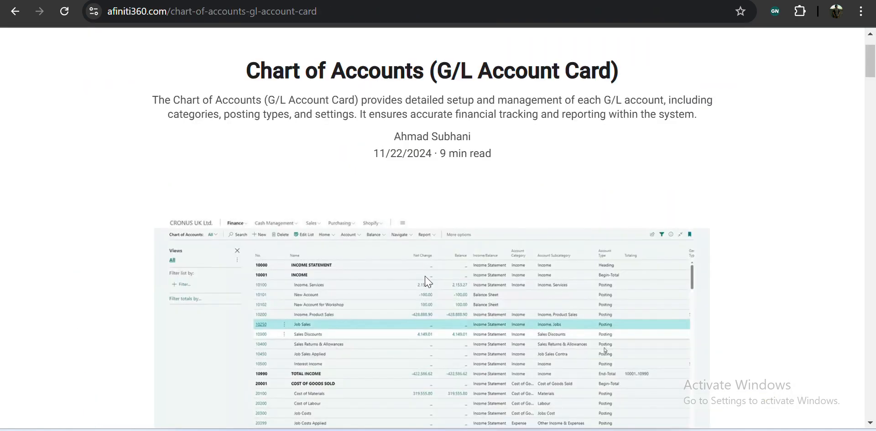
scroll(429, 288, down, 18)
scroll(433, 299, down, 20)
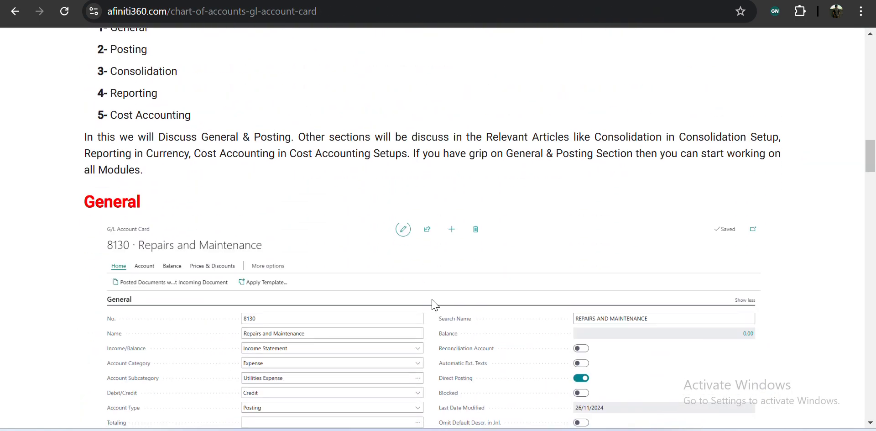
scroll(433, 299, down, 3)
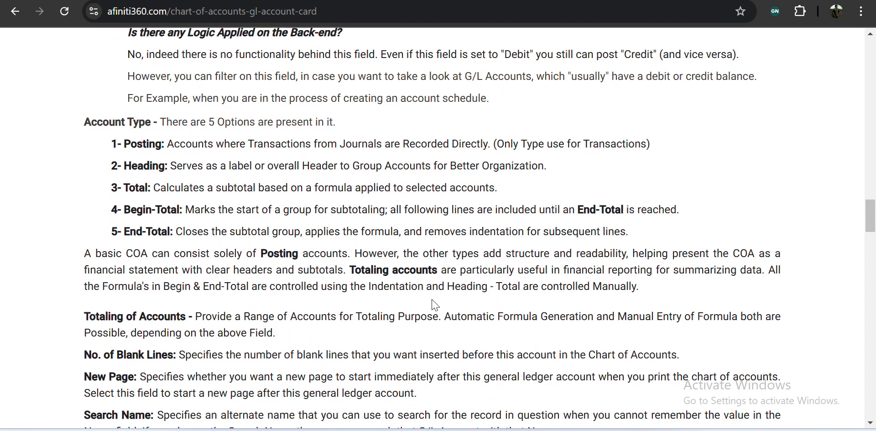
scroll(217, 145, up, 2)
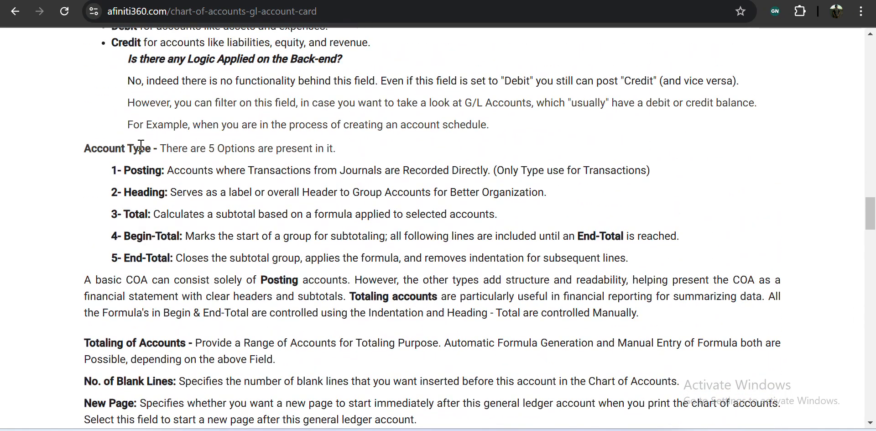
scroll(182, 150, down, 4)
scroll(224, 240, down, 5)
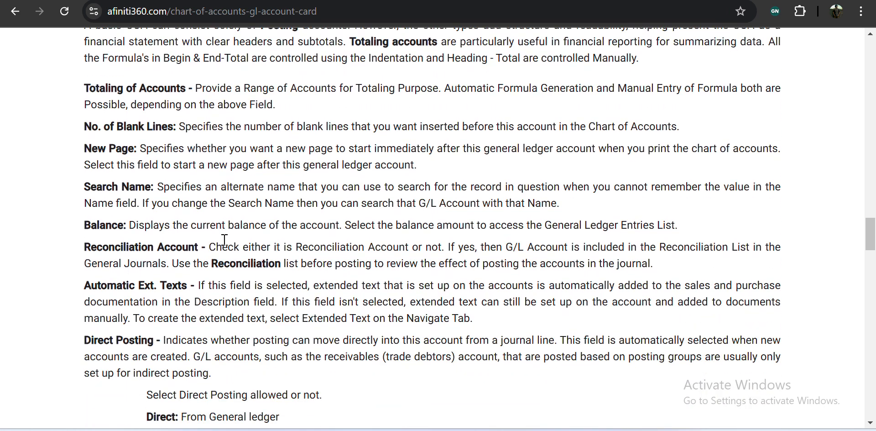
scroll(224, 240, down, 1)
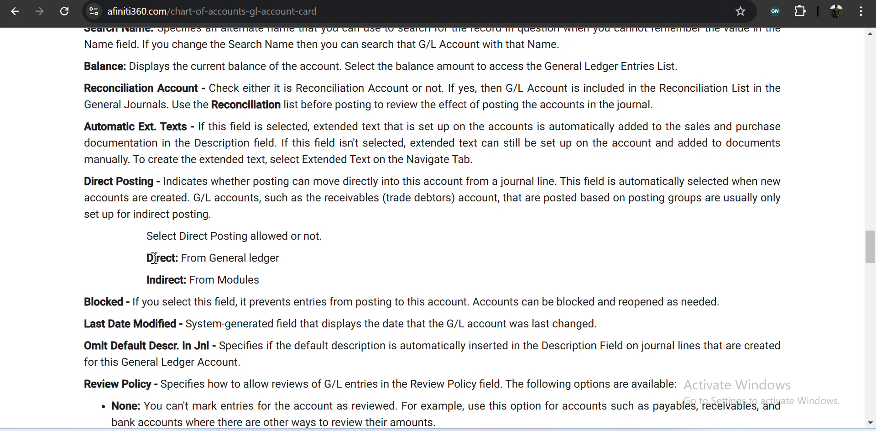
Step: Highlight the Direct and then the Indirect posting explanation in the article's Direct Posting section
drag(147, 258, 298, 269)
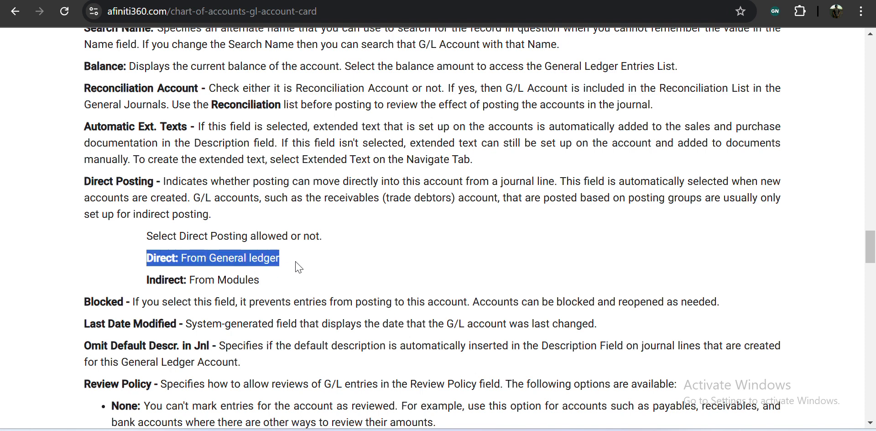
click(297, 269)
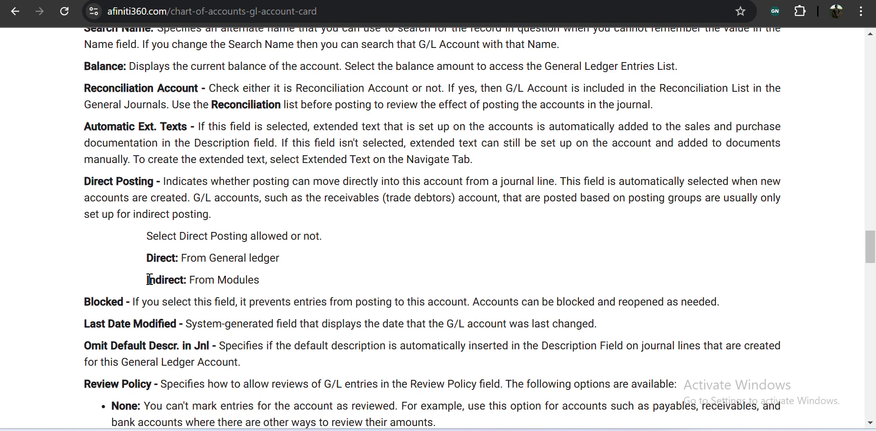
drag(147, 279, 286, 286)
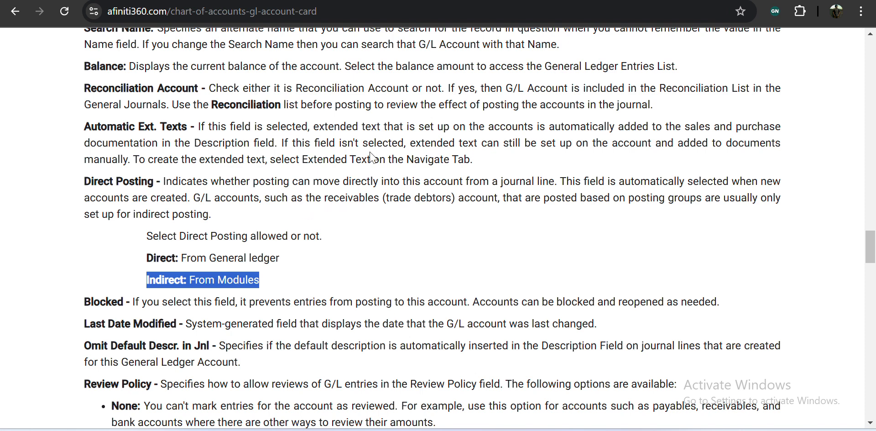
Step: Compare the Delivery Expenses card with the article, highlight the Direct posting explanation there, and return to the account card
click(269, 0)
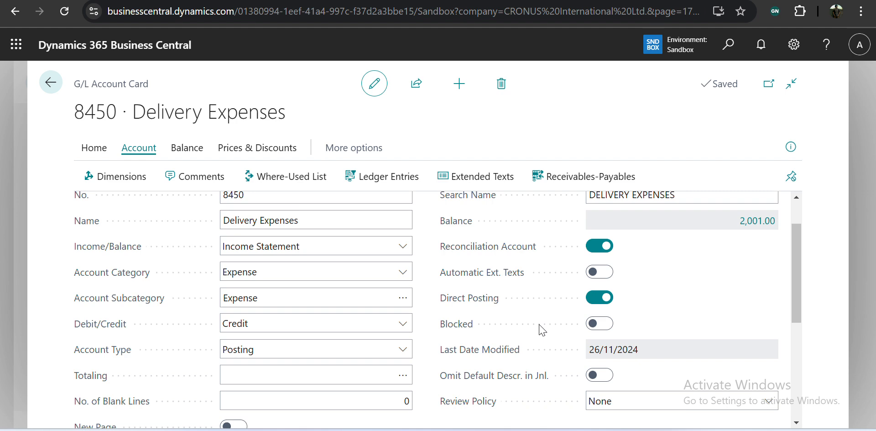
key(alt+Tab)
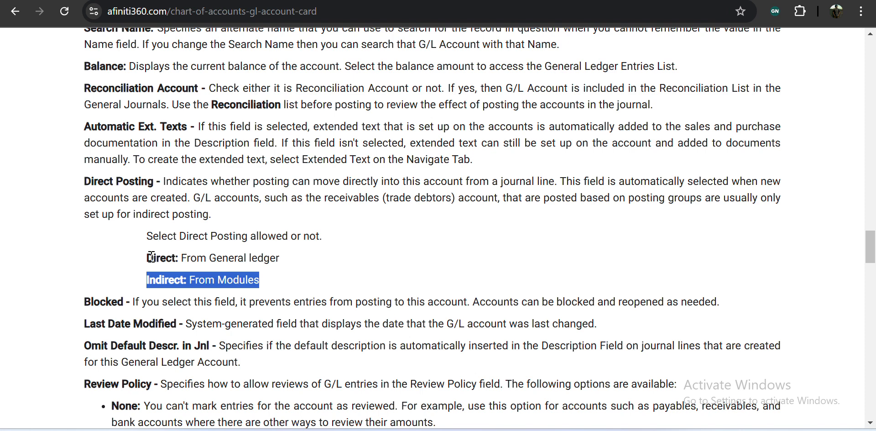
drag(148, 258, 303, 263)
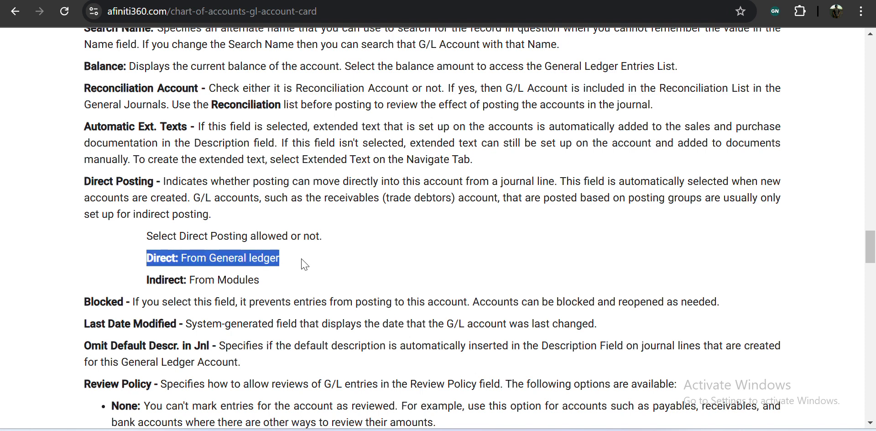
click(275, 260)
key(alt+Tab)
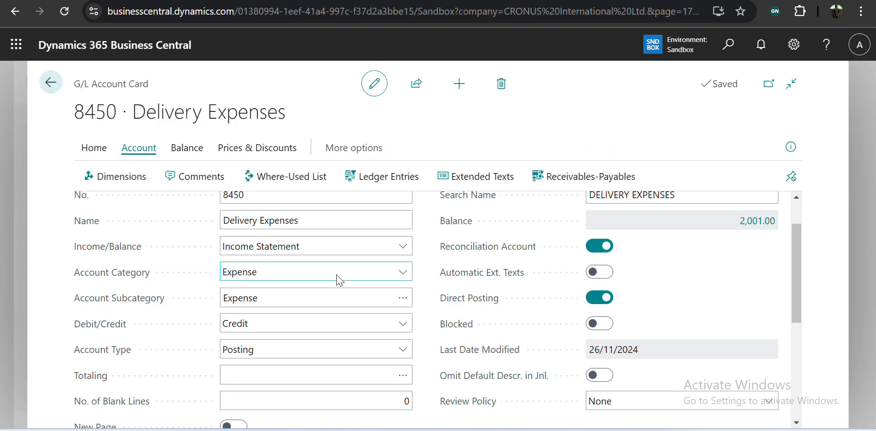
Step: Turn off Direct Posting for the Delivery Expenses account and close its card
click(599, 298)
click(562, 272)
key(Escape)
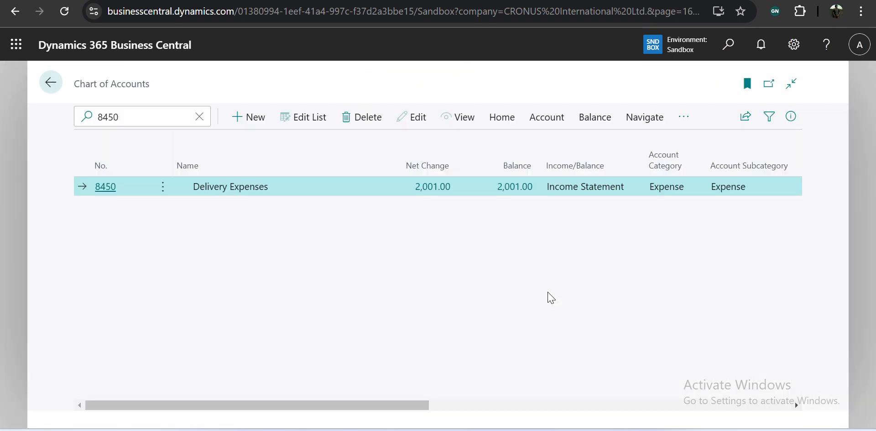
click(104, 187)
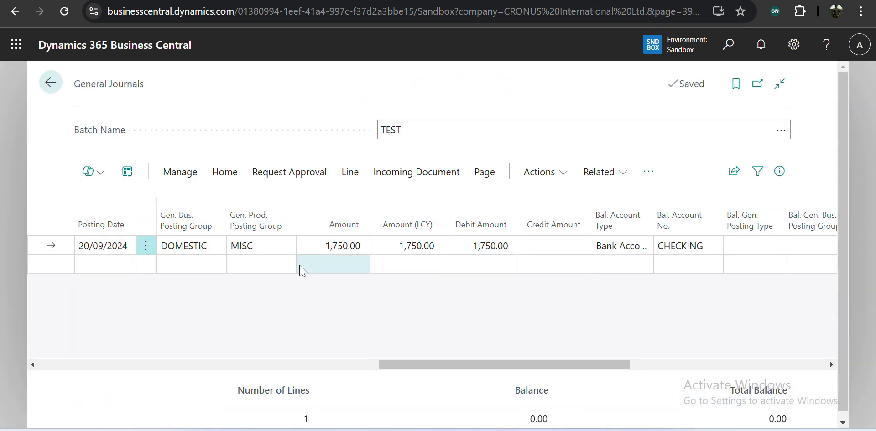
Step: Delete the Delivery Expenses line from the TEST batch in General Journals
scroll(230, 260, left, 5)
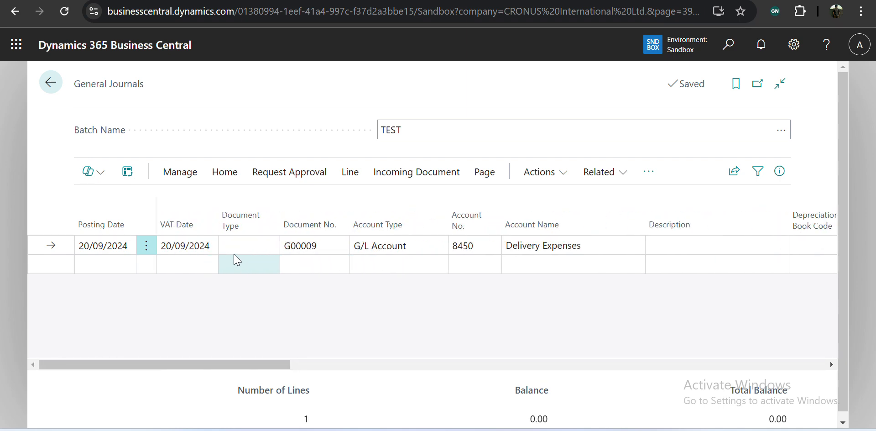
click(146, 246)
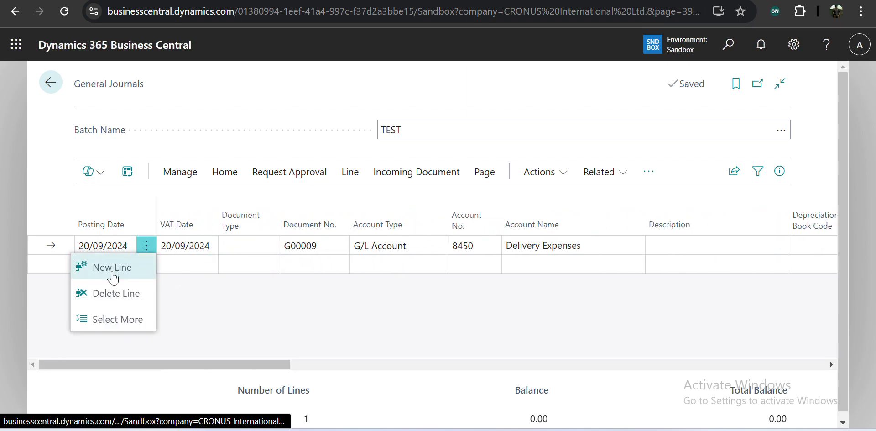
drag(124, 292, 530, 297)
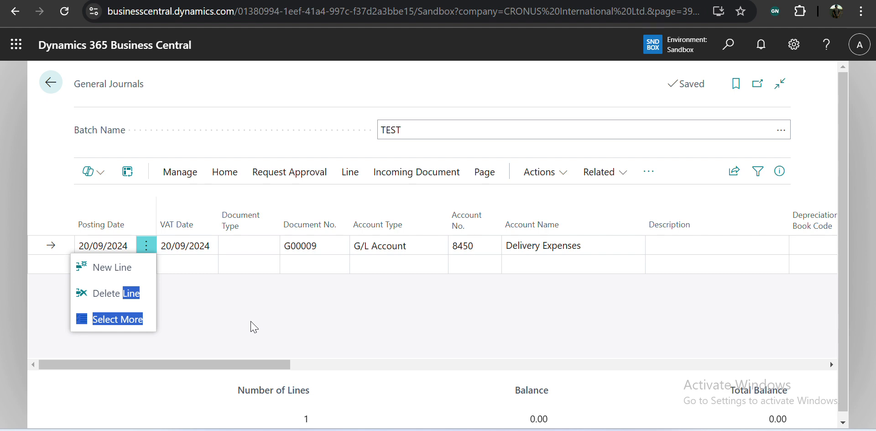
click(135, 295)
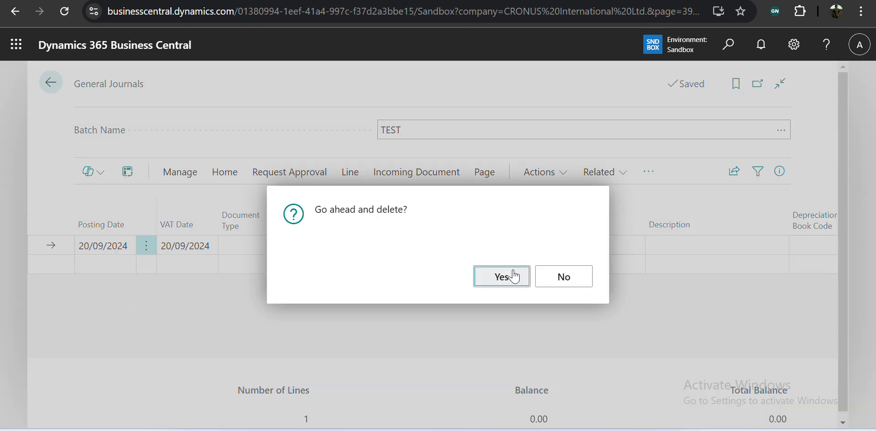
click(494, 276)
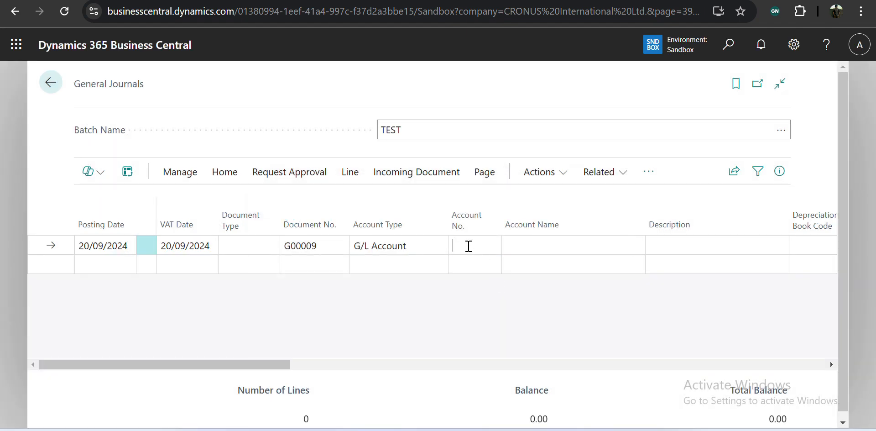
Step: Try to enter G/L account 8450 on the empty TEST journal line and check the account number field
click(469, 246)
text(84)
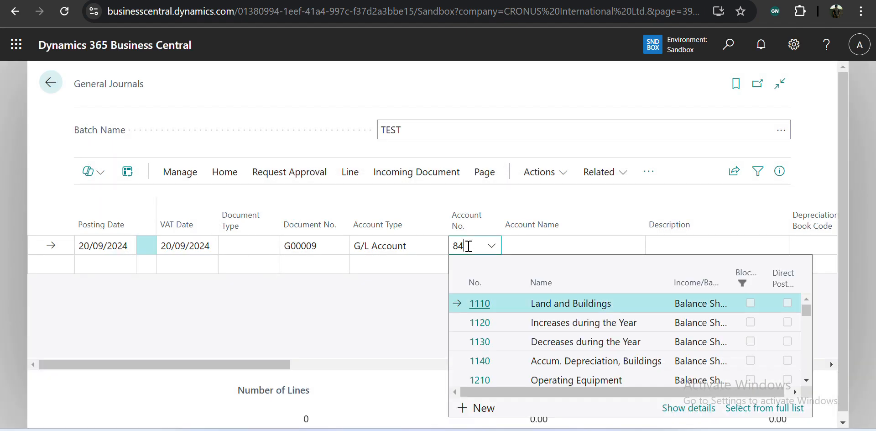
text(50)
key(Tab)
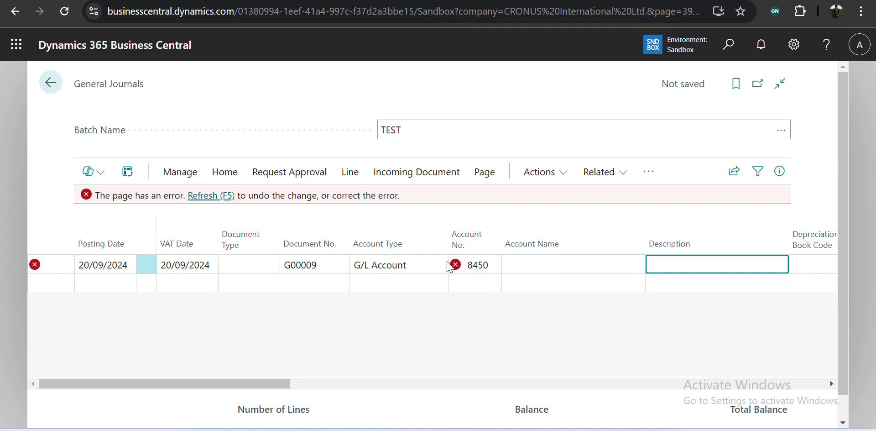
mouse_move(450, 267)
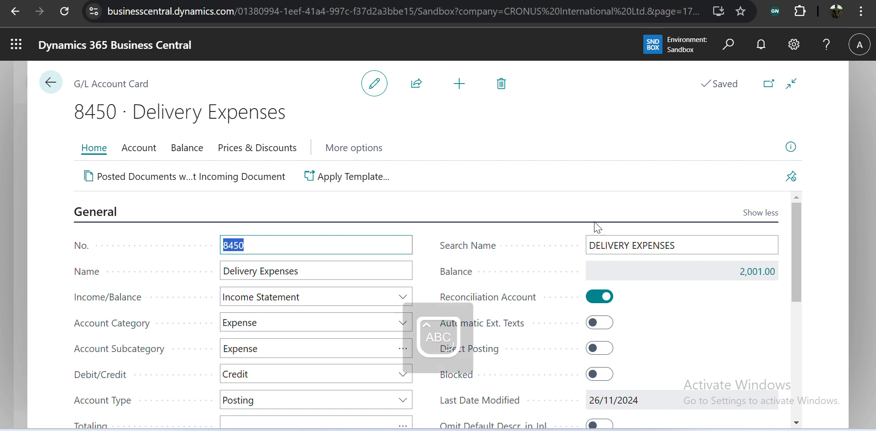
Step: Turn on Direct Posting on the Delivery Expenses account card
click(598, 349)
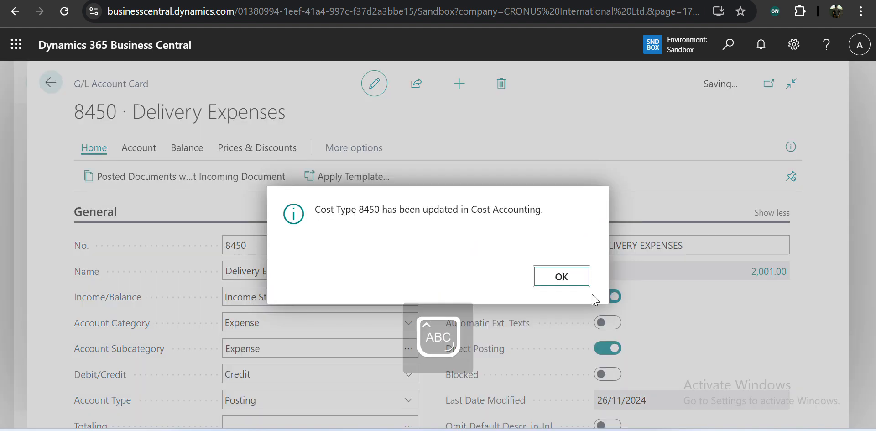
click(574, 282)
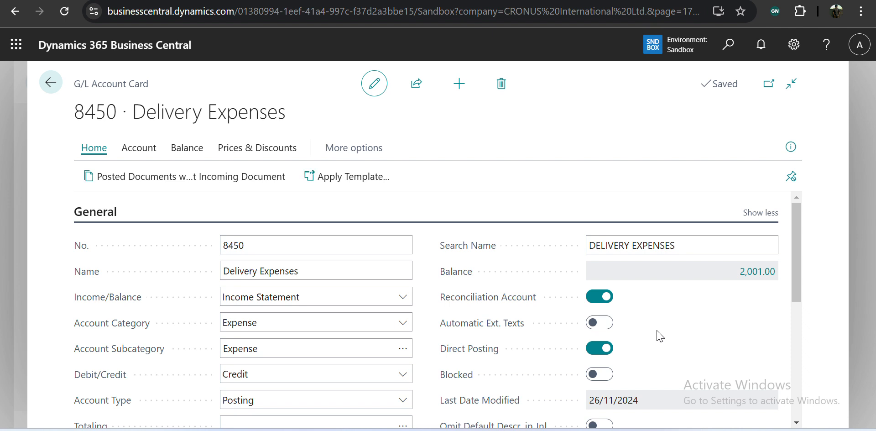
scroll(660, 337, down, 1)
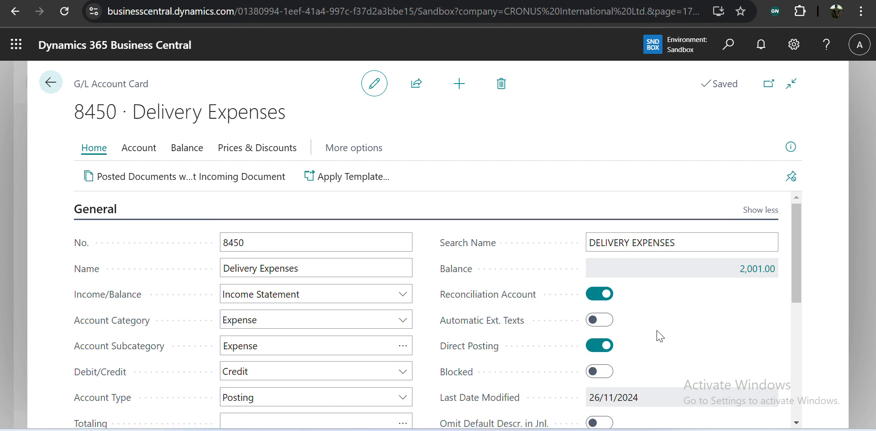
scroll(661, 336, down, 2)
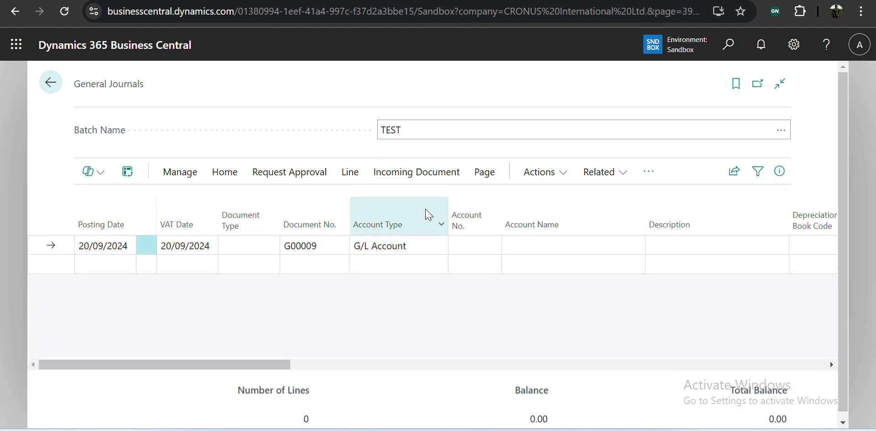
Step: Set the journal line's account type to Bank Account and choose CHECKING as its account
click(428, 252)
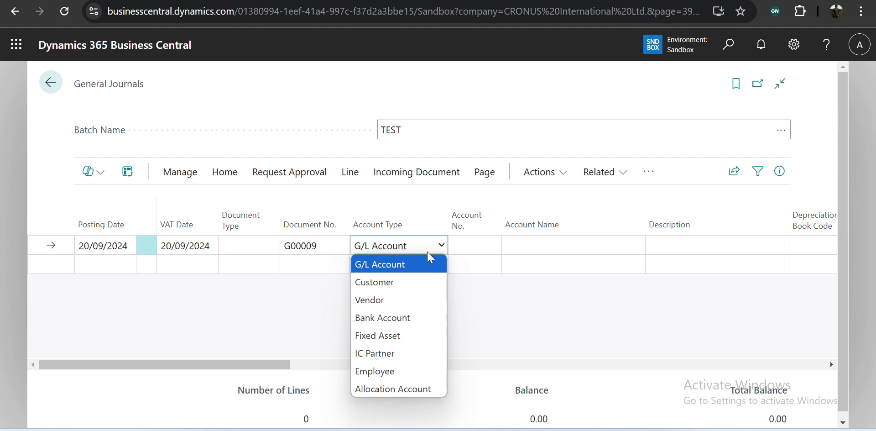
click(398, 319)
click(468, 245)
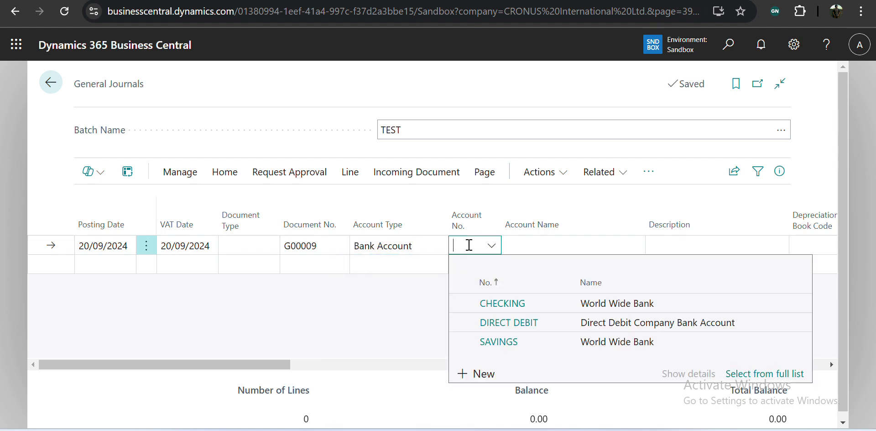
click(509, 304)
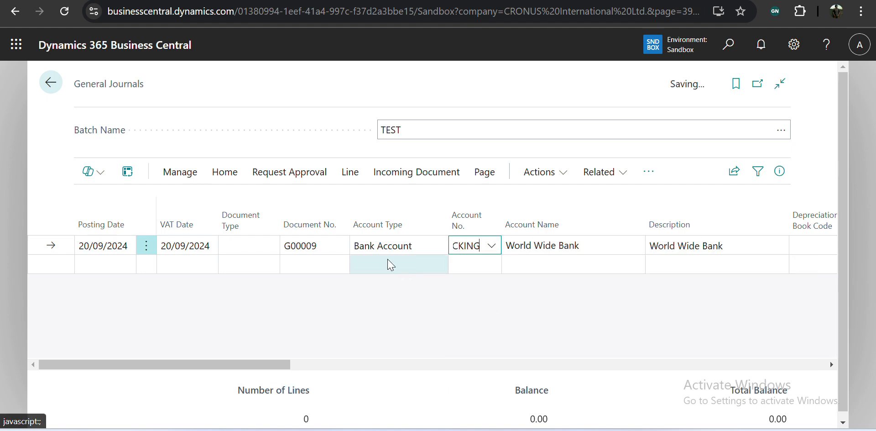
Step: Set the line's account type to G/L Account, look up BANK and try to use account 2930 Bank Currencies
click(394, 251)
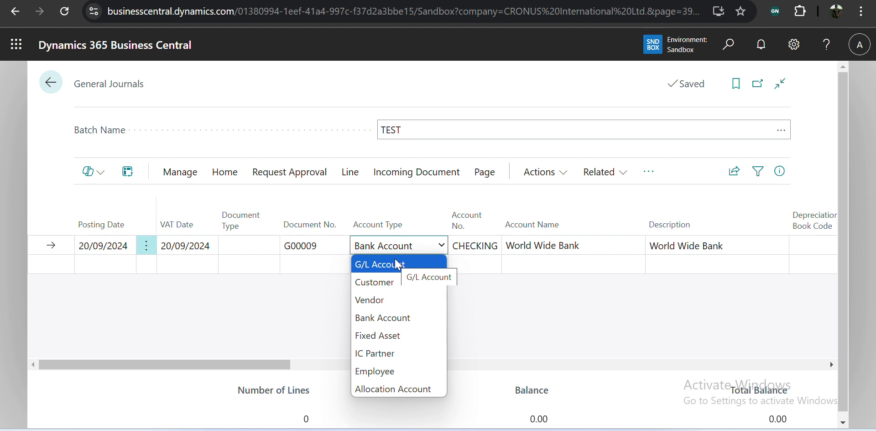
click(397, 263)
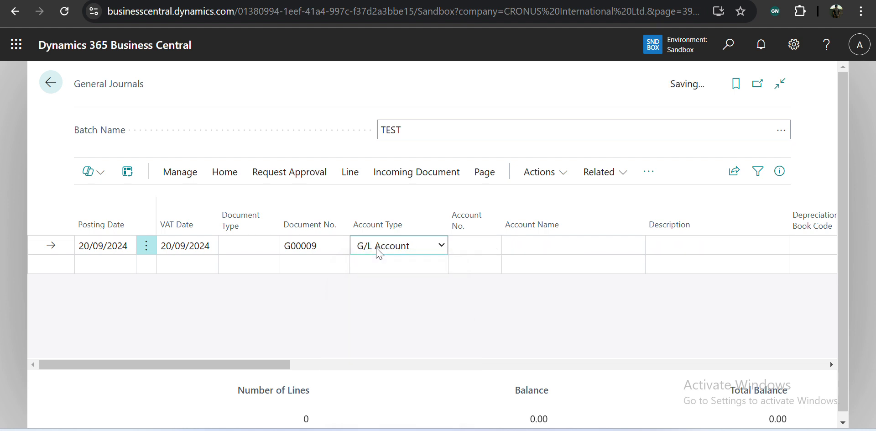
click(478, 243)
scroll(538, 341, down, 1)
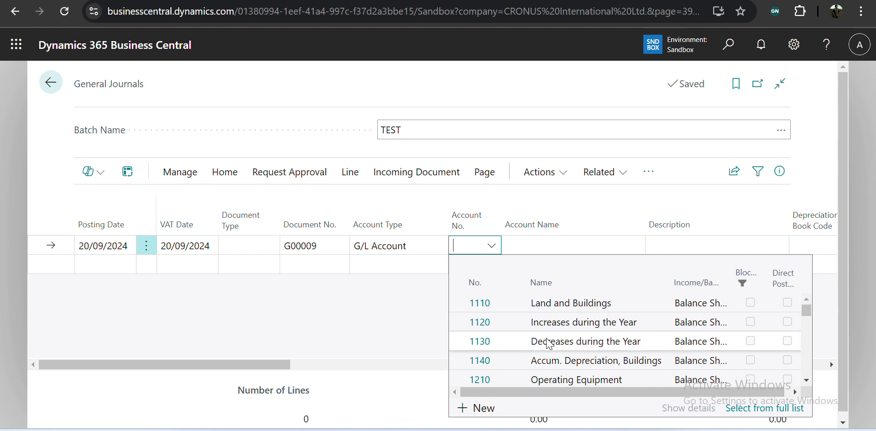
text(BANK)
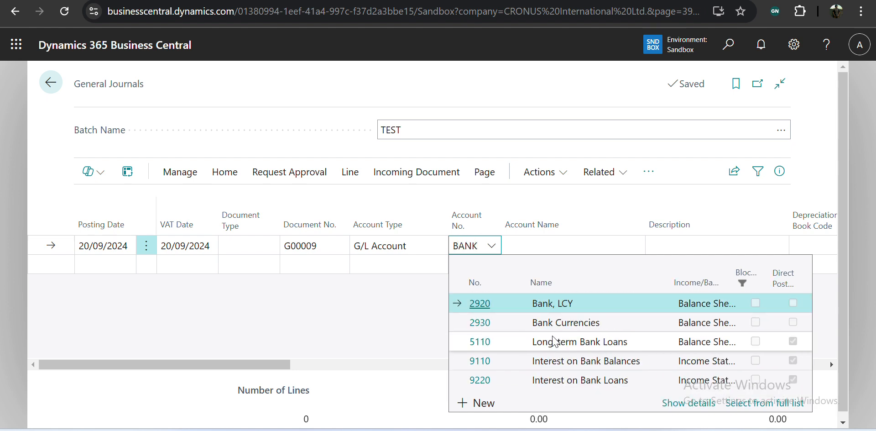
click(515, 327)
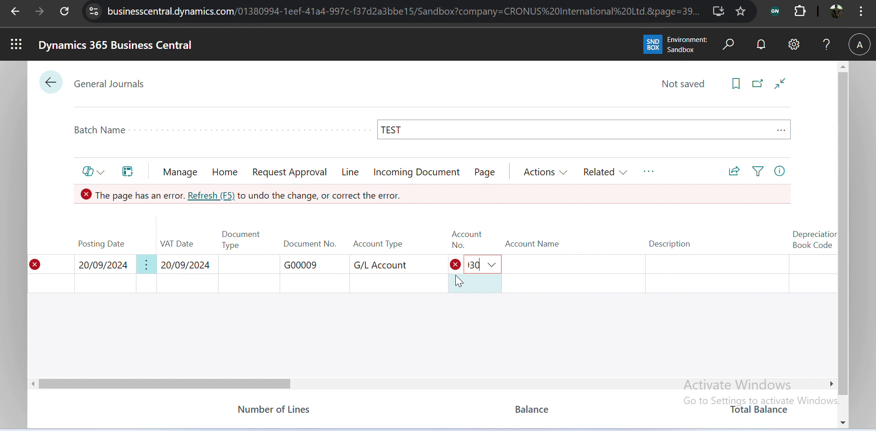
Step: Clear the Bank Currencies account number from the journal line
key(BackSpace)
key(BackSpace)
key(BackSpace)
key(BackSpace)
key(Tab)
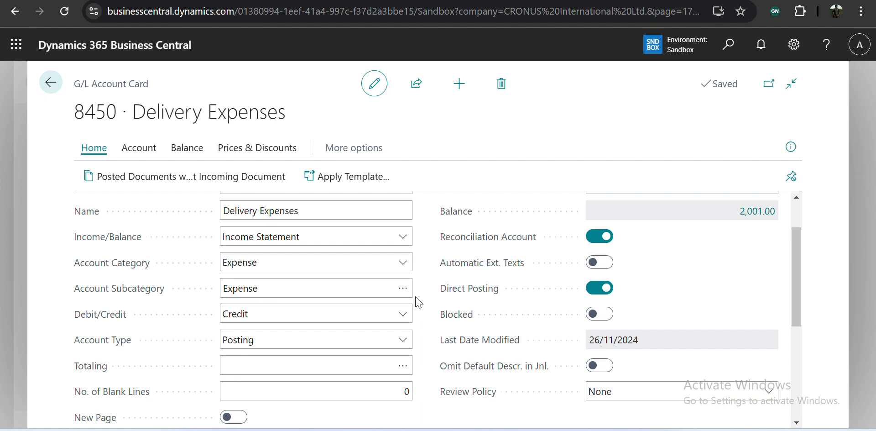
Step: Turn on Blocked on the Delivery Expenses account card
click(603, 315)
click(559, 277)
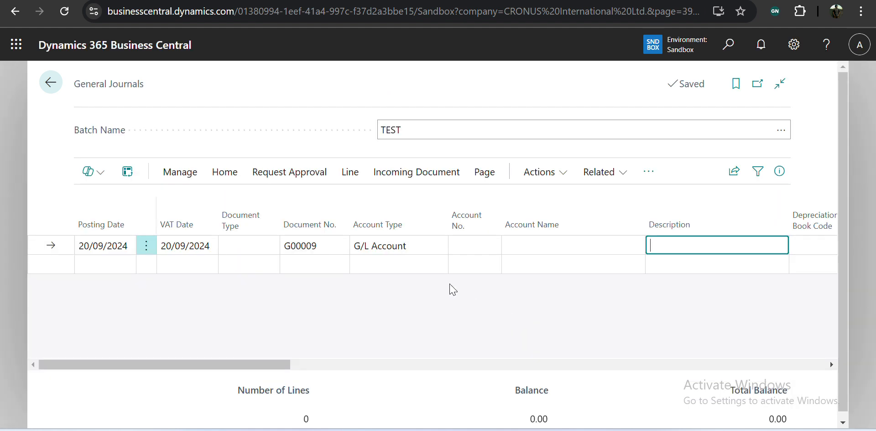
Step: Try to enter the blocked G/L account 8450 on the journal line and check the account number field
click(461, 242)
text(8450)
key(Tab)
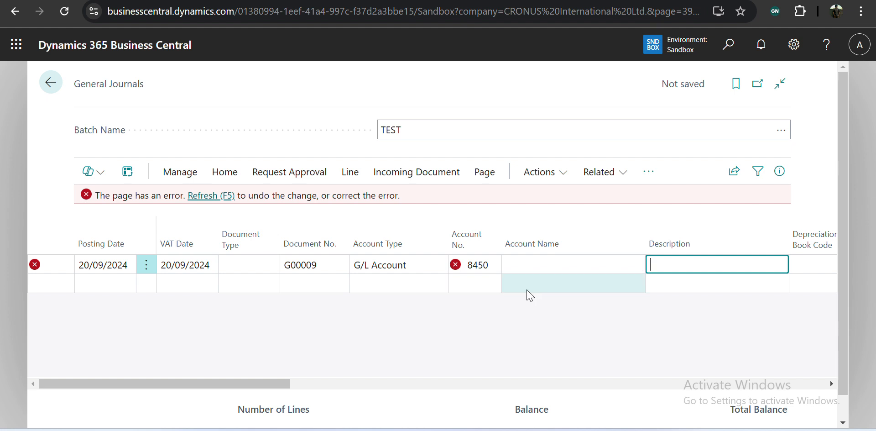
mouse_move(465, 274)
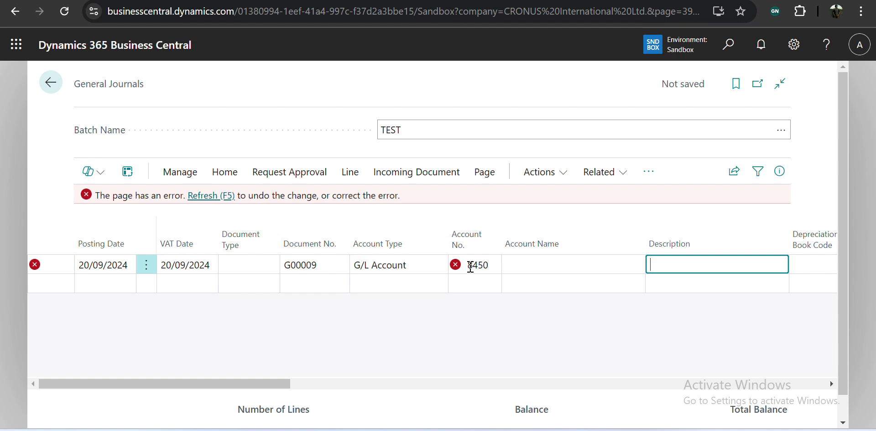
Step: Clear account 8450 from the journal line's account number
click(470, 267)
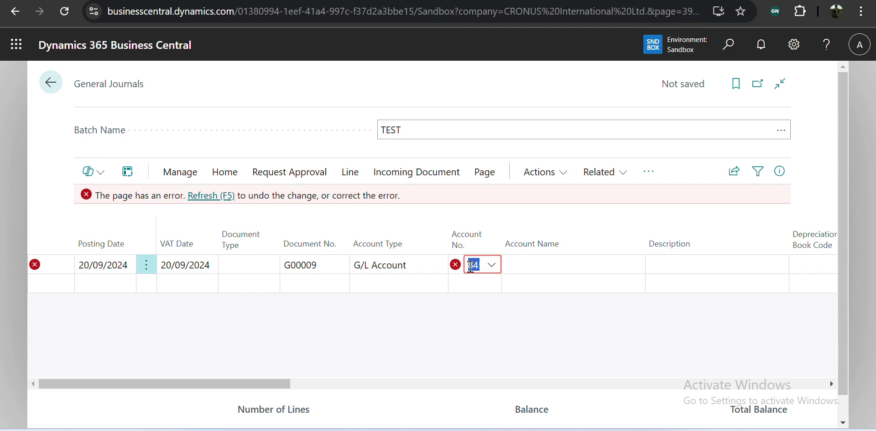
key(BackSpace)
key(Tab)
key(Escape)
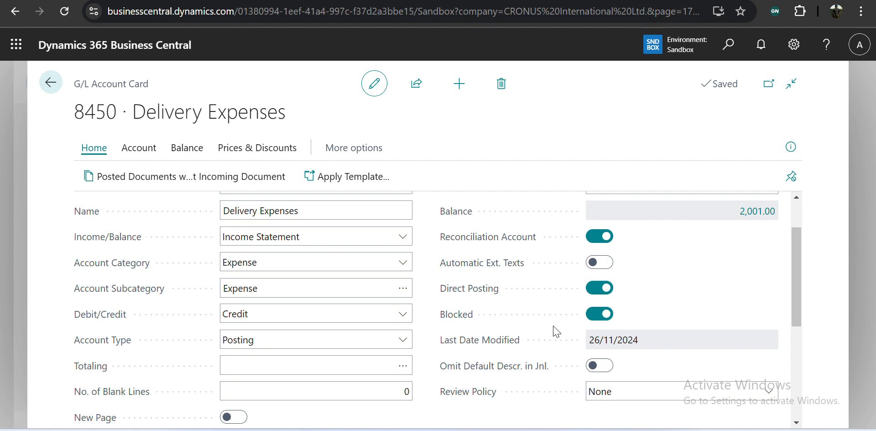
Step: Turn off Blocked on the Delivery Expenses account card and view the remaining general settings
click(601, 314)
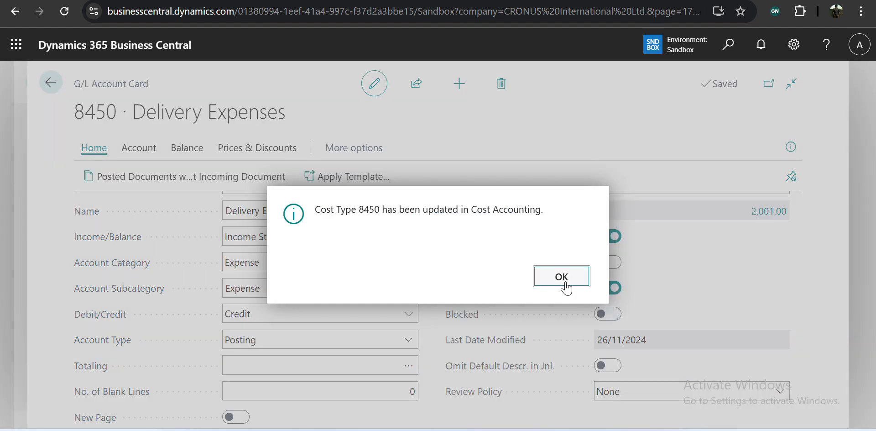
click(563, 282)
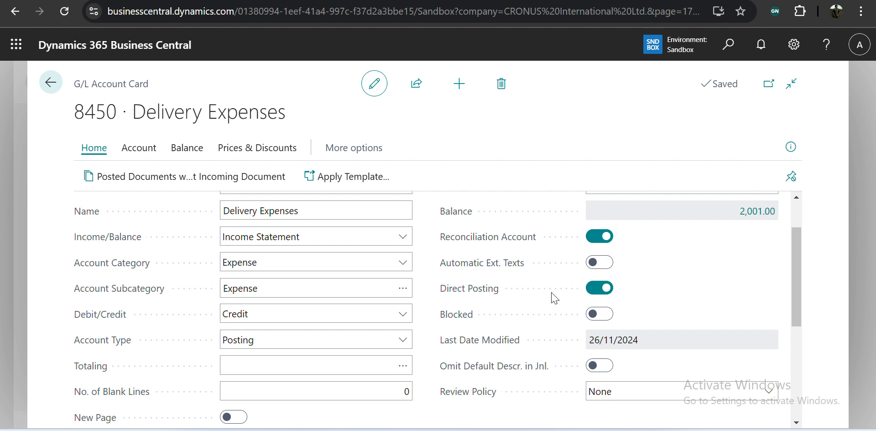
scroll(554, 298, down, 1)
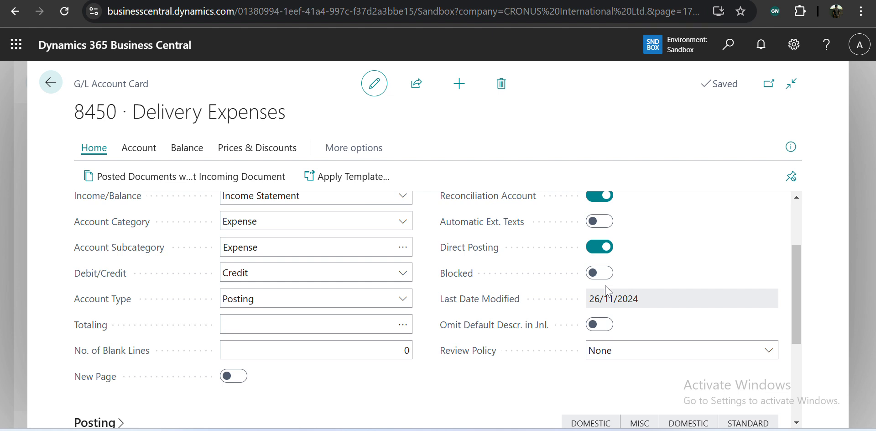
Step: Examine Omit Default Descr. in Jnl. and the available Review Policy options on the Delivery Expenses account card
scroll(602, 288, down, 1)
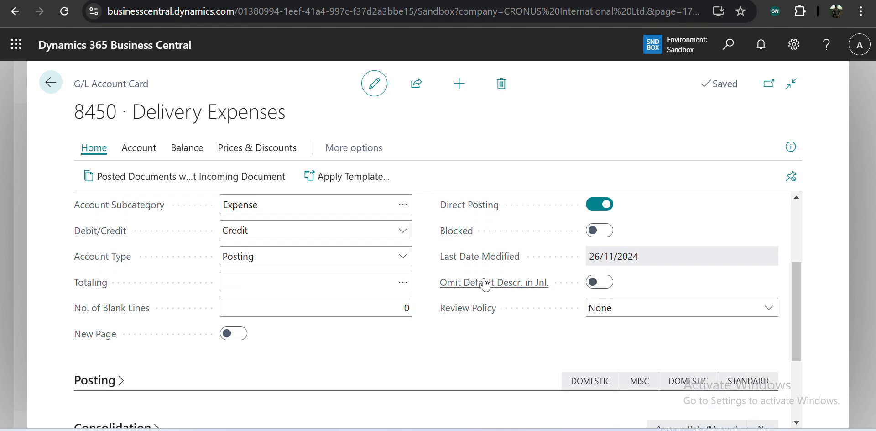
mouse_move(510, 294)
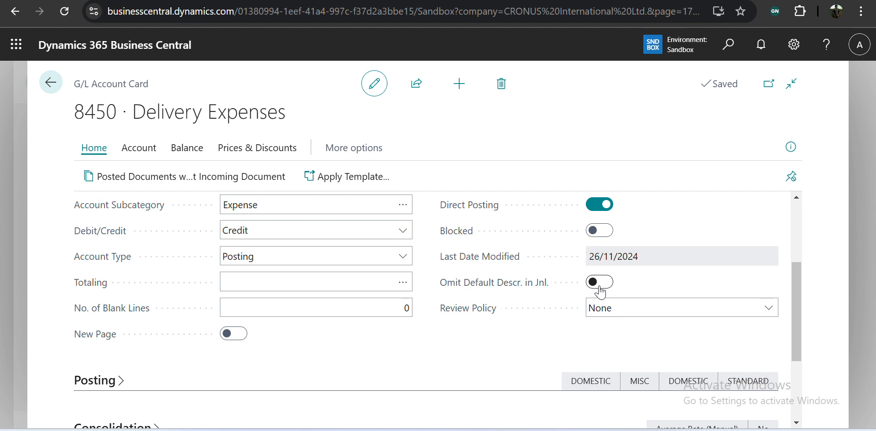
click(621, 312)
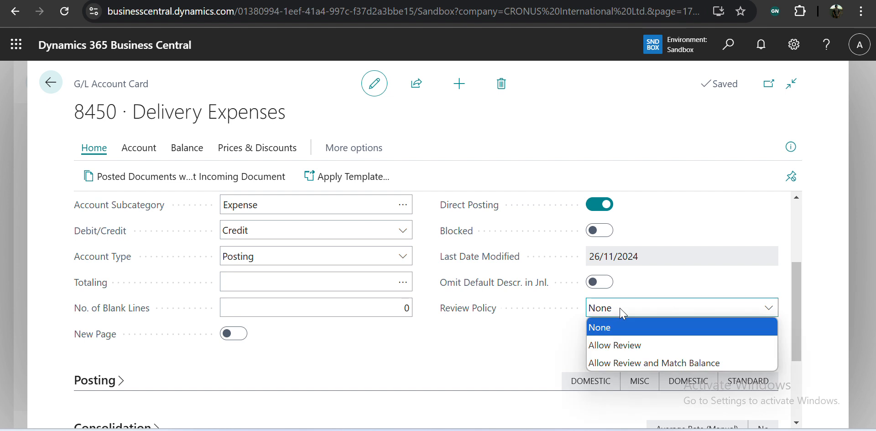
click(647, 319)
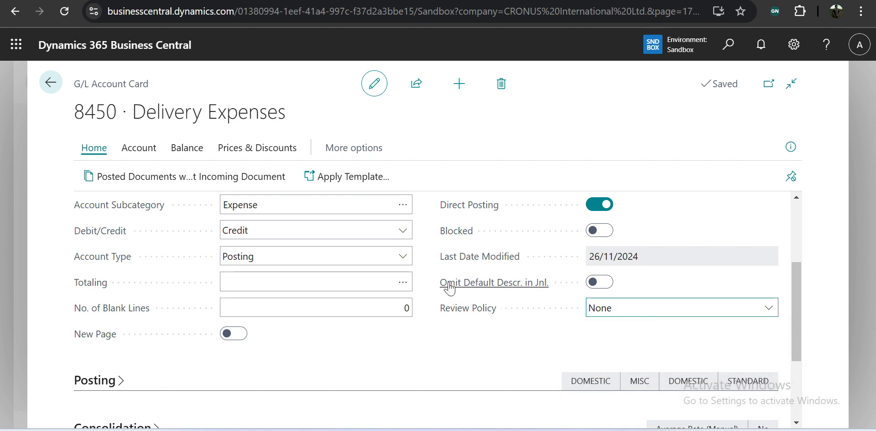
Step: Search for "POSTED GEN JOU" and open the Posted General Journal page
key(alt+q)
text(POSTED G)
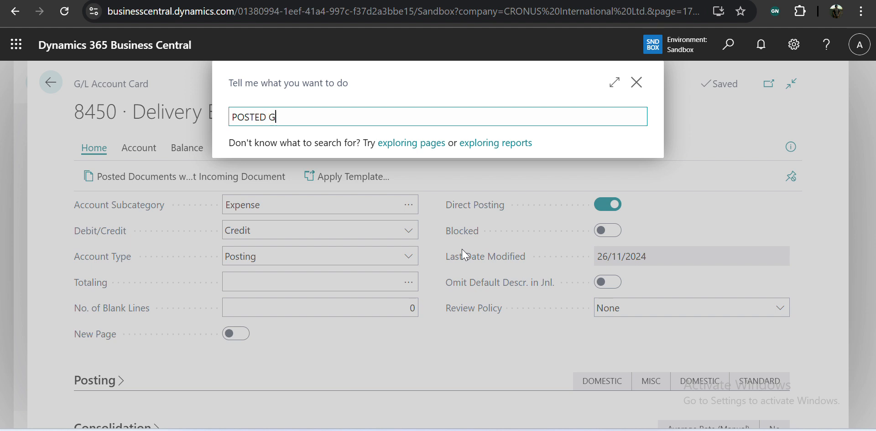
text(EN JOU)
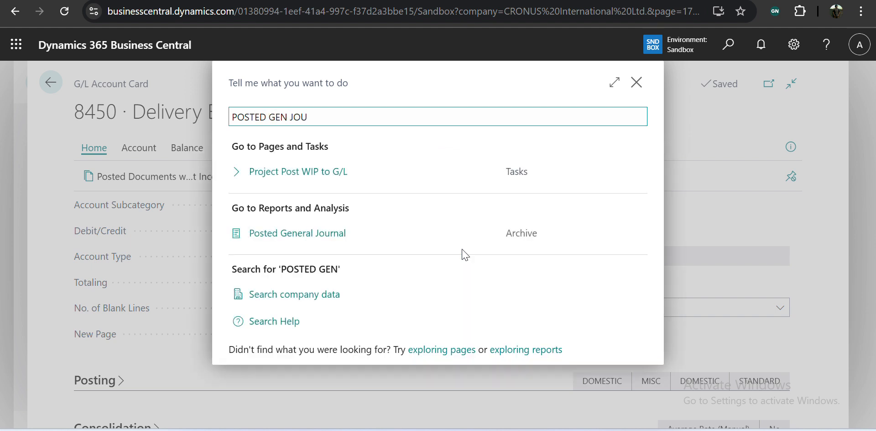
key(Return)
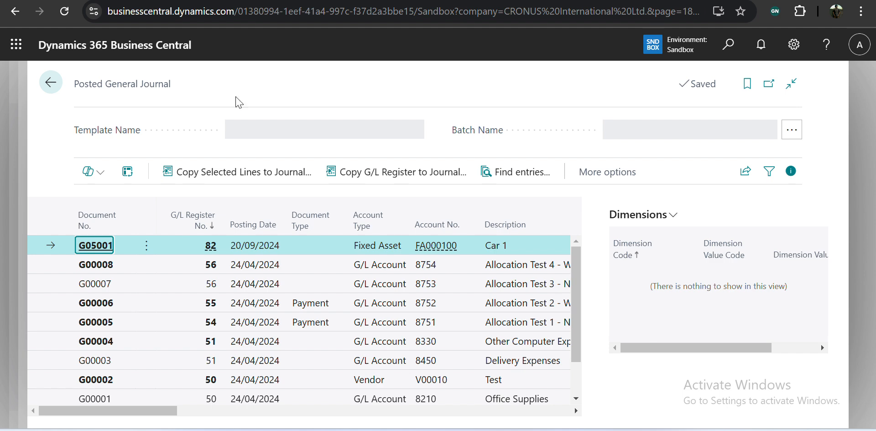
Step: Search for "GEN LED EN" and open the General Ledger Entries page
key(alt+q)
text(GEN)
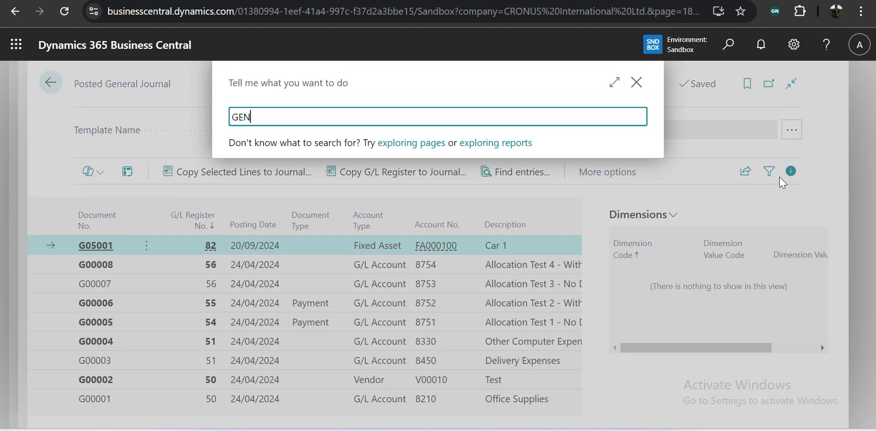
text( LED EN)
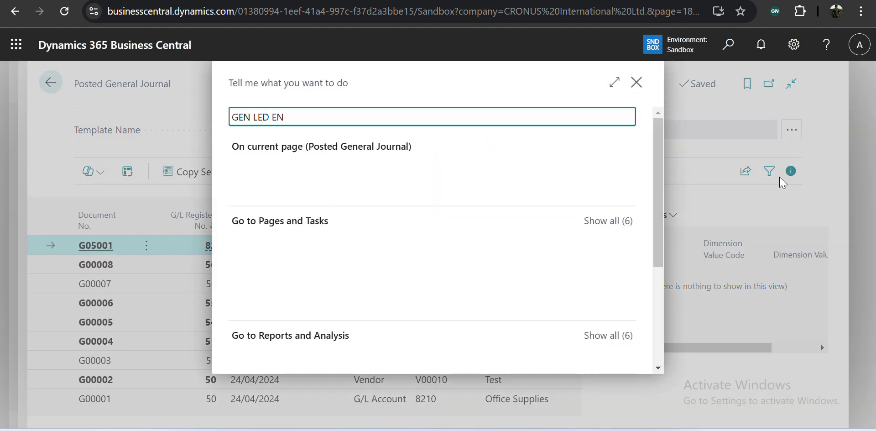
key(Down)
key(Down)
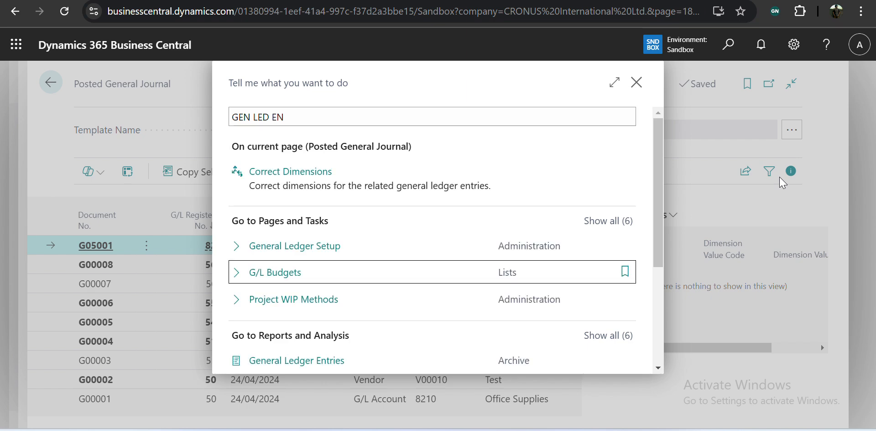
key(Down)
key(Down)
key(Return)
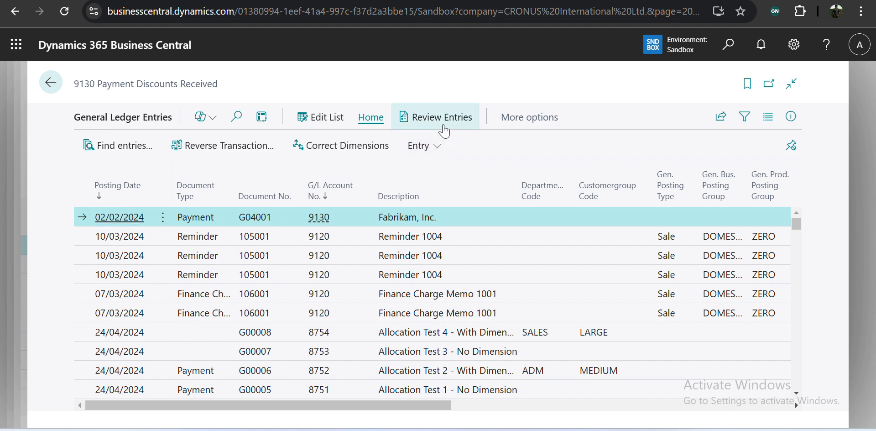
Step: Open Review Entries for the account 9130 payment entry, check its review columns and Review Policy, and close it
click(442, 127)
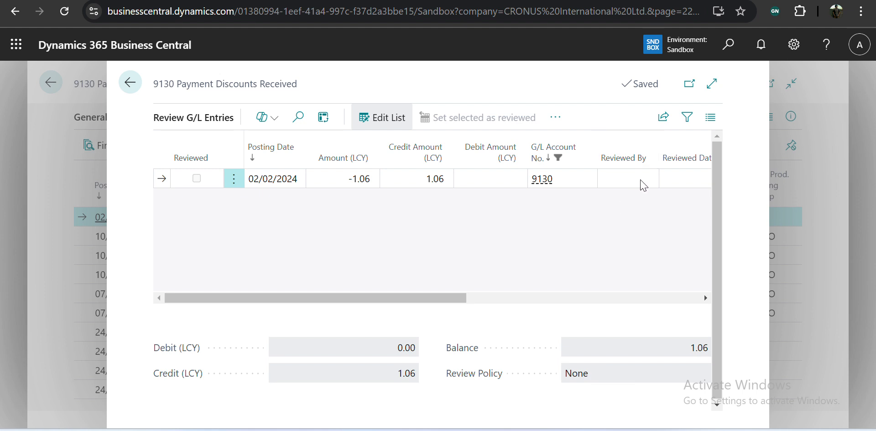
scroll(638, 187, right, 3)
scroll(639, 187, right, 3)
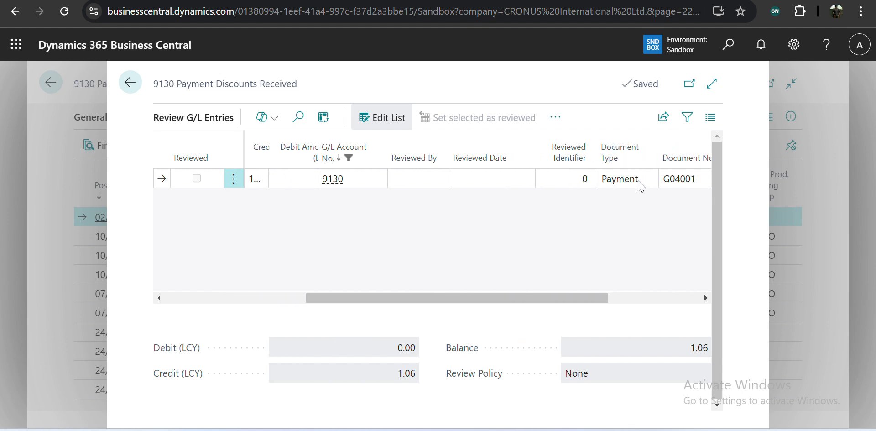
scroll(517, 235, left, 6)
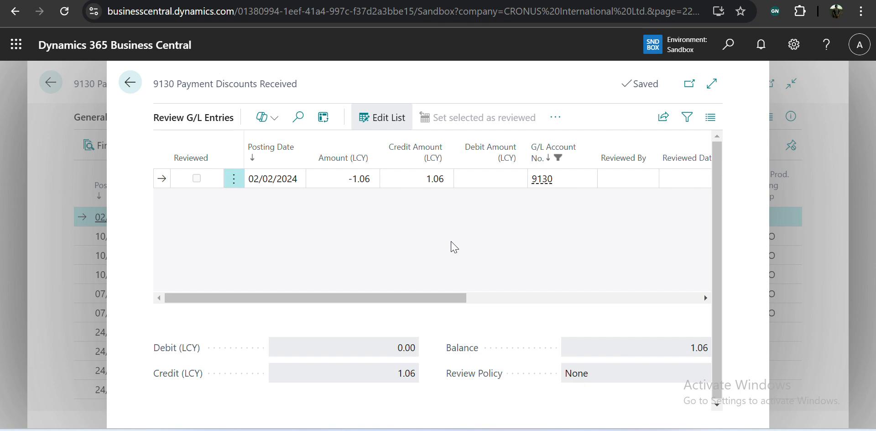
key(Escape)
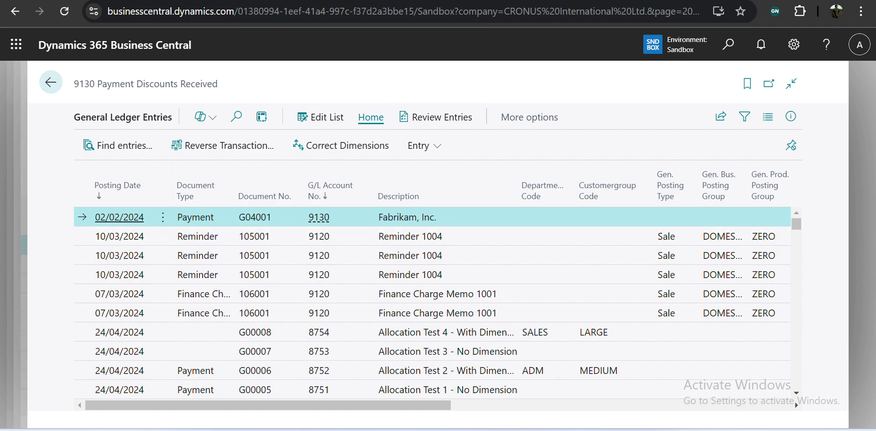
Step: Skim the chart of accounts article from its introduction to the list of G/L card sections
key(ctrl+Tab)
scroll(332, 70, up, 10)
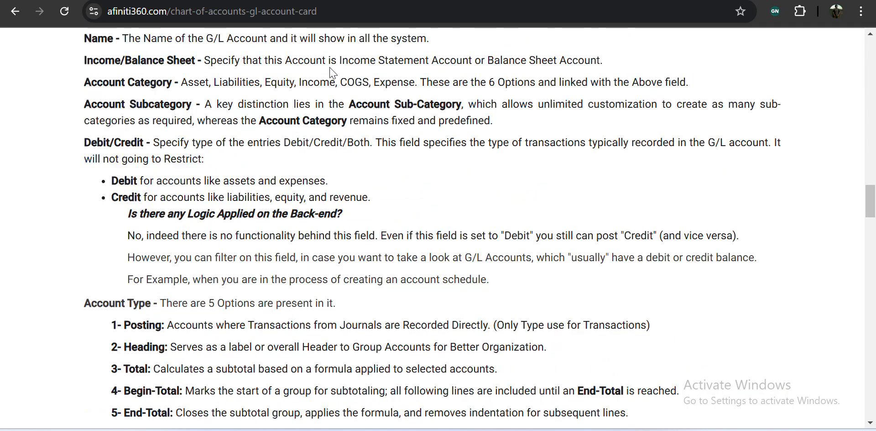
scroll(330, 69, up, 15)
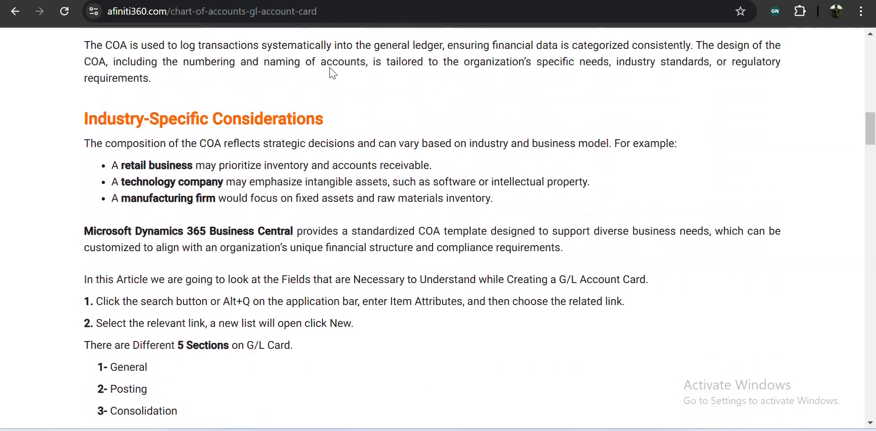
scroll(333, 71, up, 15)
scroll(332, 71, down, 5)
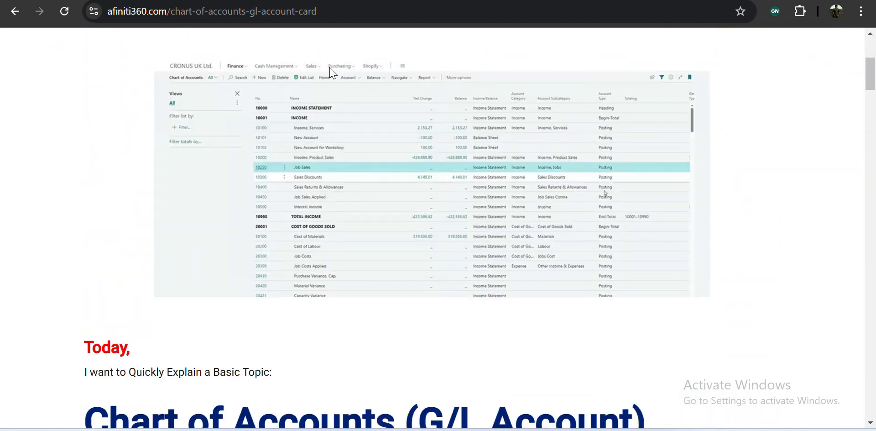
scroll(332, 72, down, 10)
key(ctrl+Tab)
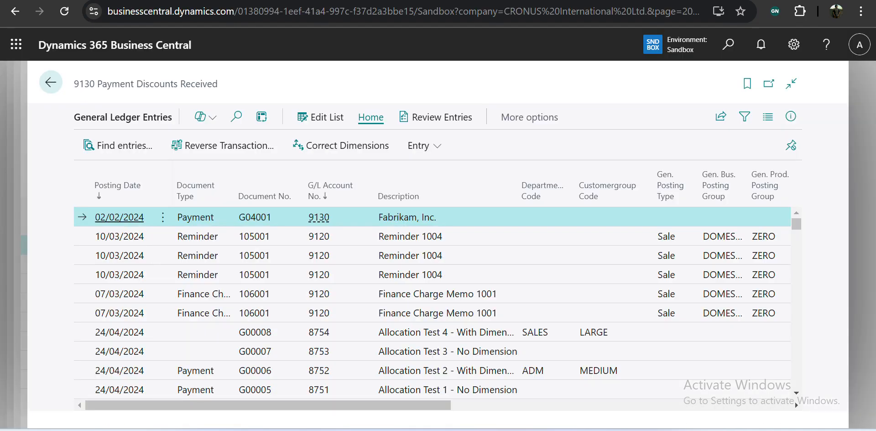
key(ctrl+shift+Tab)
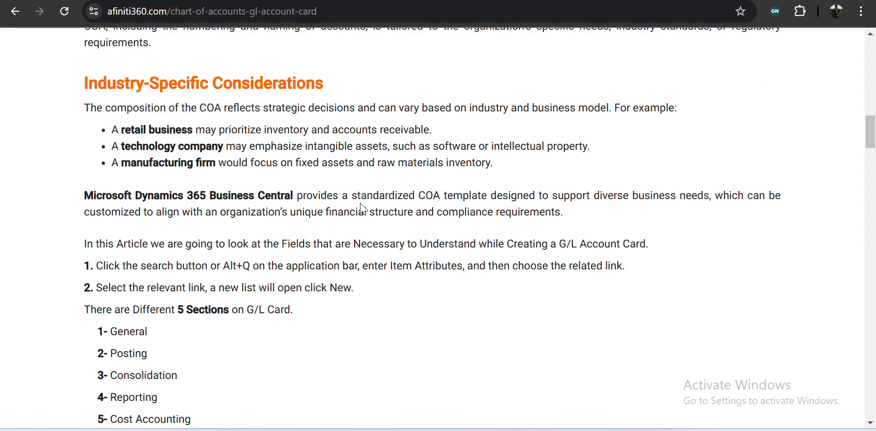
Step: Return to the Delivery Expenses account card and collapse its General section
key(ctrl+Tab)
key(ctrl+Tab)
key(ctrl+Tab)
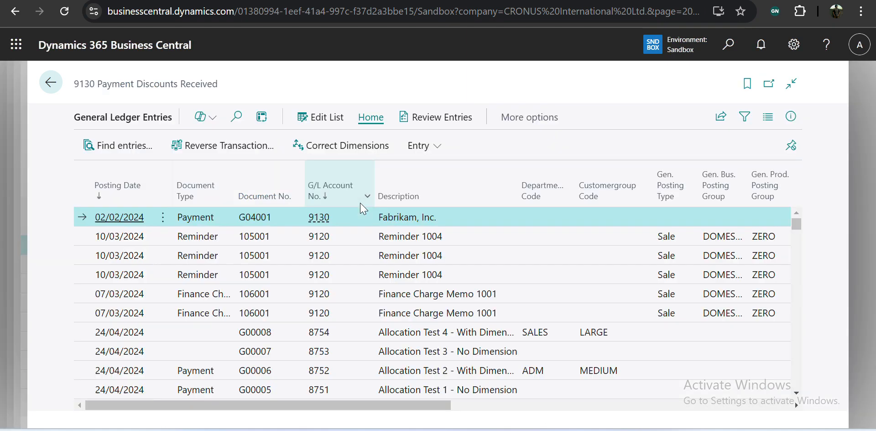
key(ctrl+Tab)
key(ctrl+Tab)
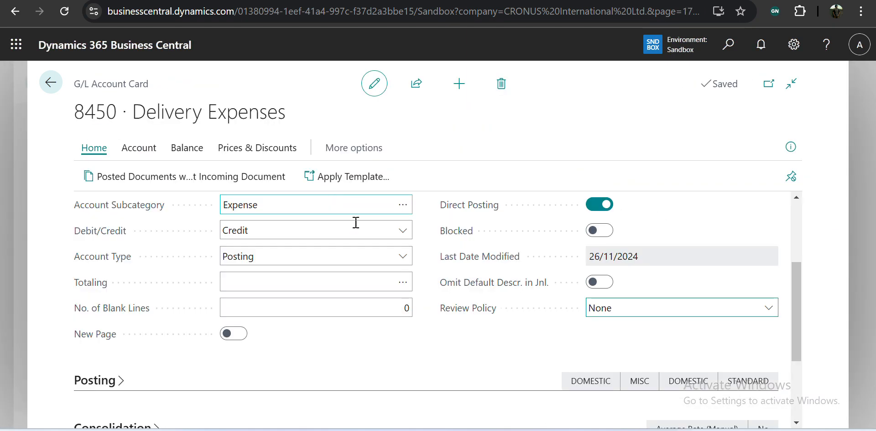
scroll(433, 302, up, 3)
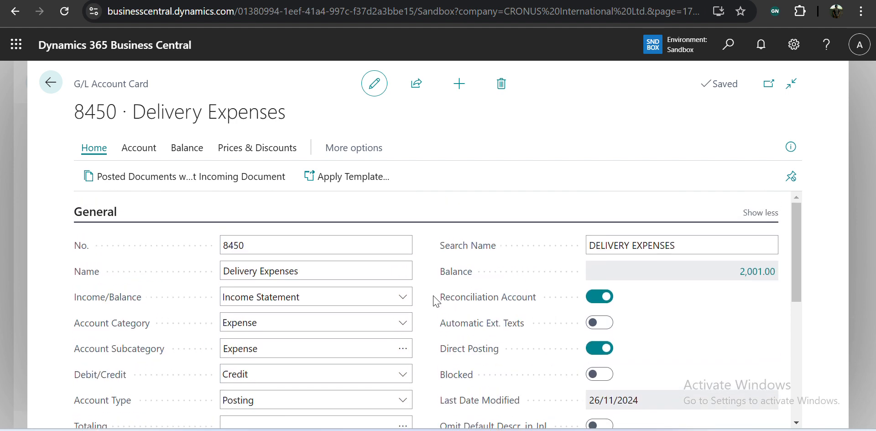
click(108, 216)
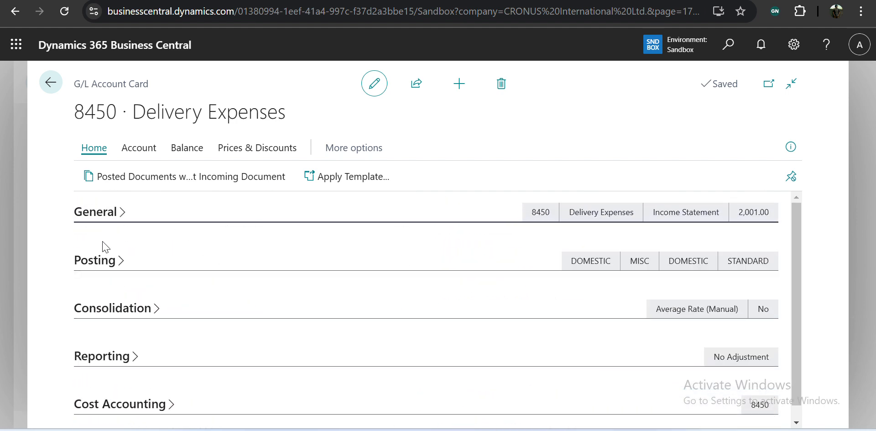
Step: Expand the card's Posting section and view the Gen. Posting Type options, keeping Purchase
click(121, 261)
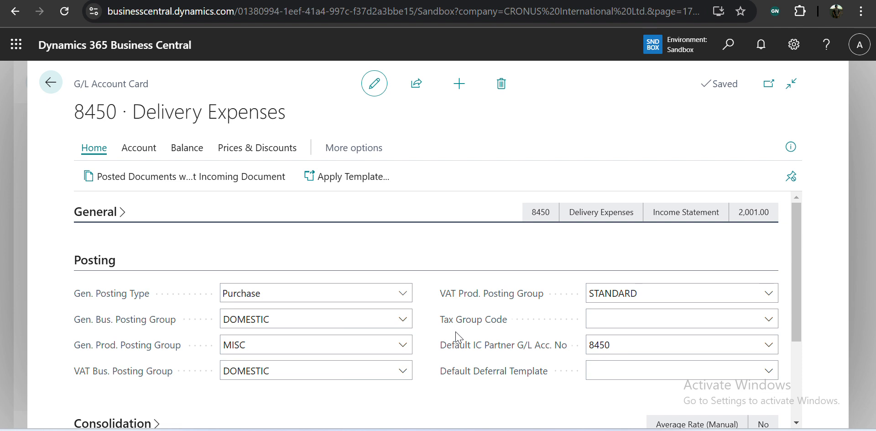
click(346, 289)
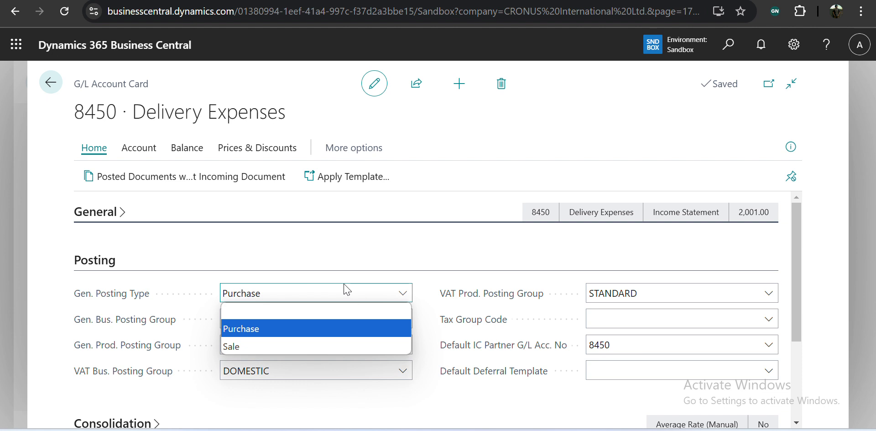
click(363, 266)
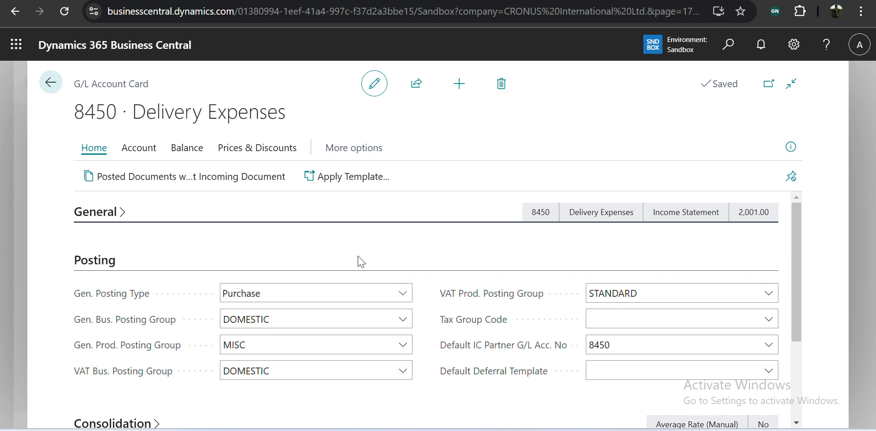
Step: Read the article's explanation of Gen. Posting Type and its options, comparing it with the Delivery Expenses card's Posting section
key(ctrl+Tab)
scroll(344, 301, down, 12)
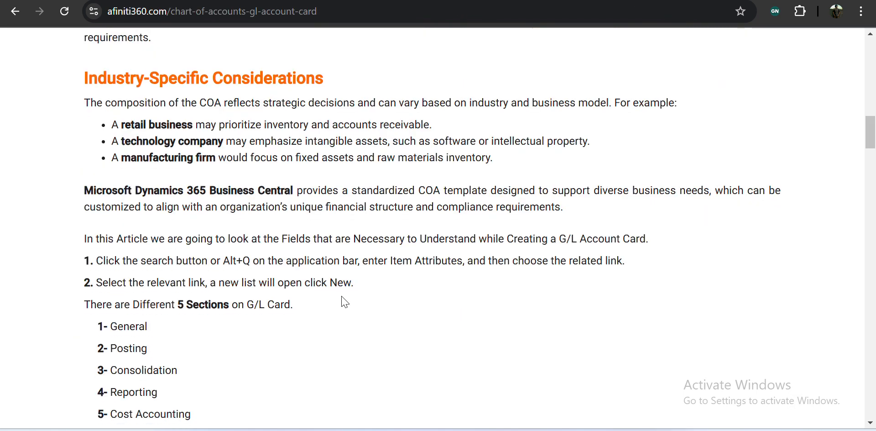
scroll(344, 301, down, 20)
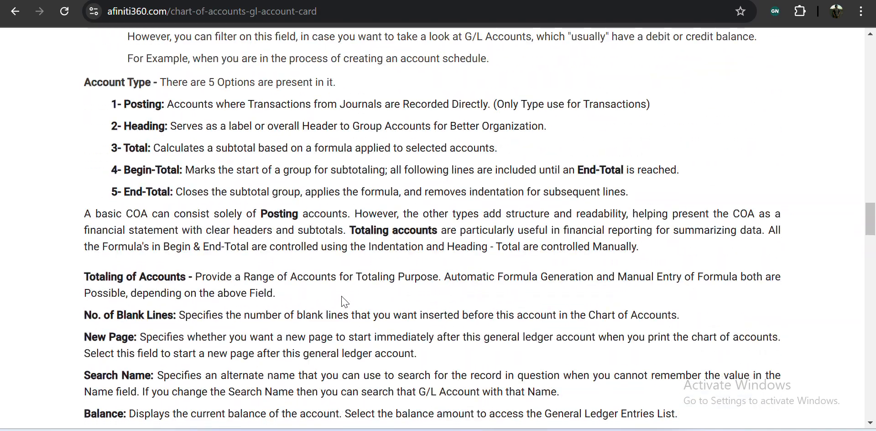
scroll(344, 301, down, 5)
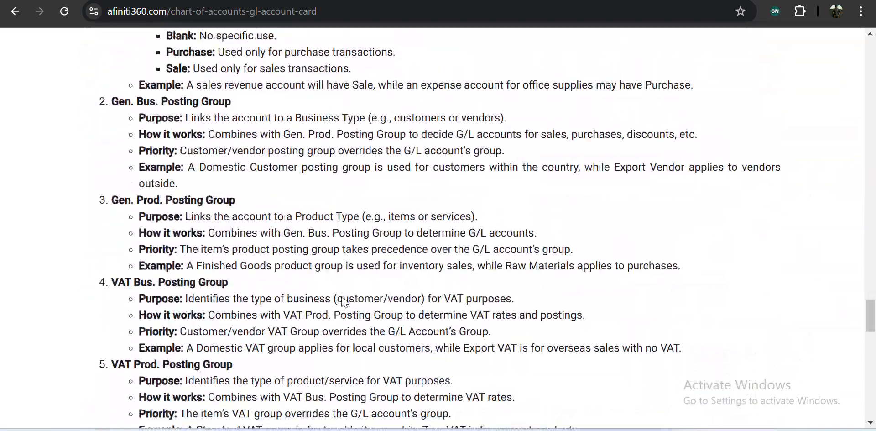
scroll(339, 295, up, 5)
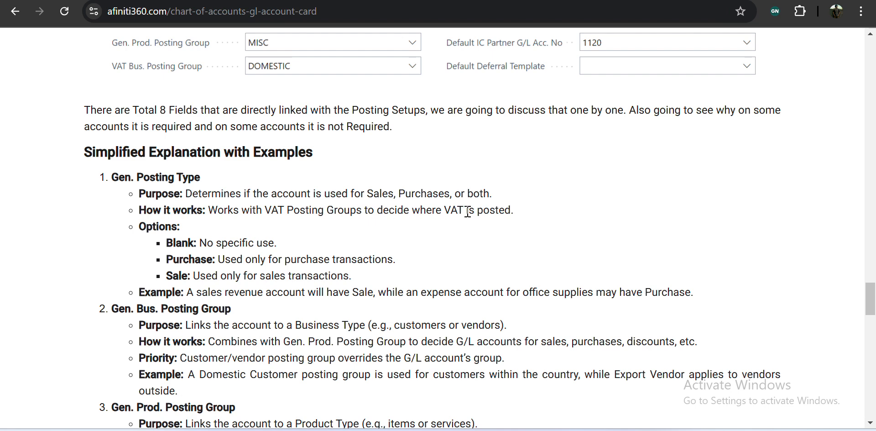
scroll(468, 211, down, 1)
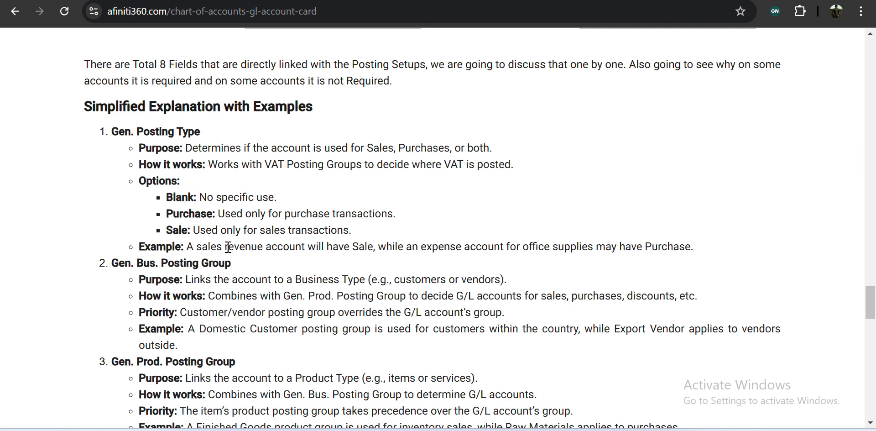
double_click(183, 197)
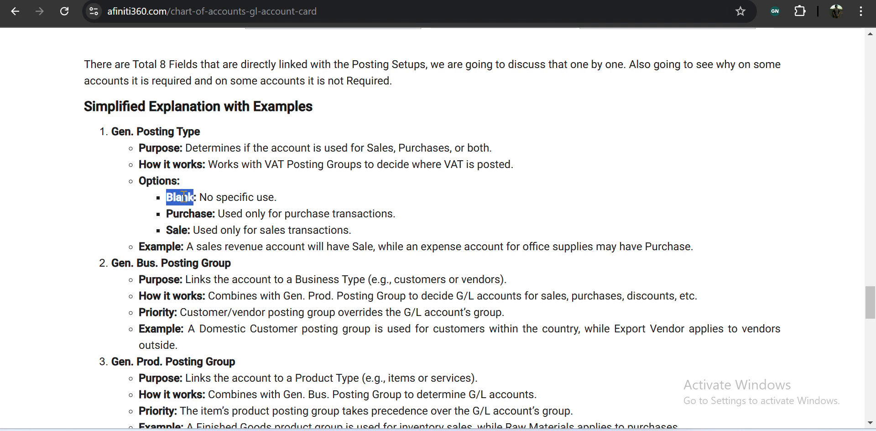
click(184, 197)
key(ctrl+Tab)
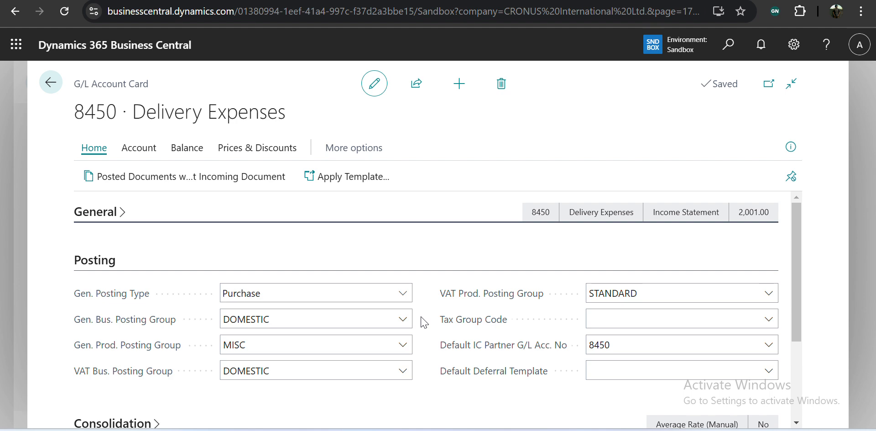
key(alt+Tab)
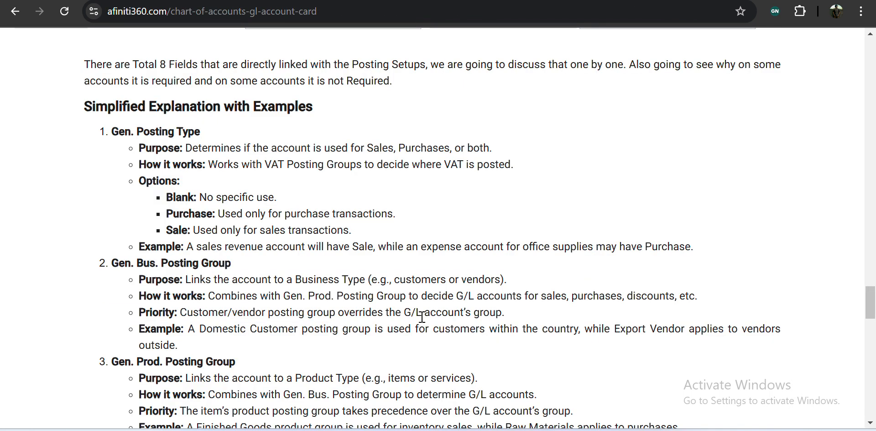
Step: Switch to the General Journals page and enter account 8450 on the TEST batch's journal line
scroll(274, 325, down, 1)
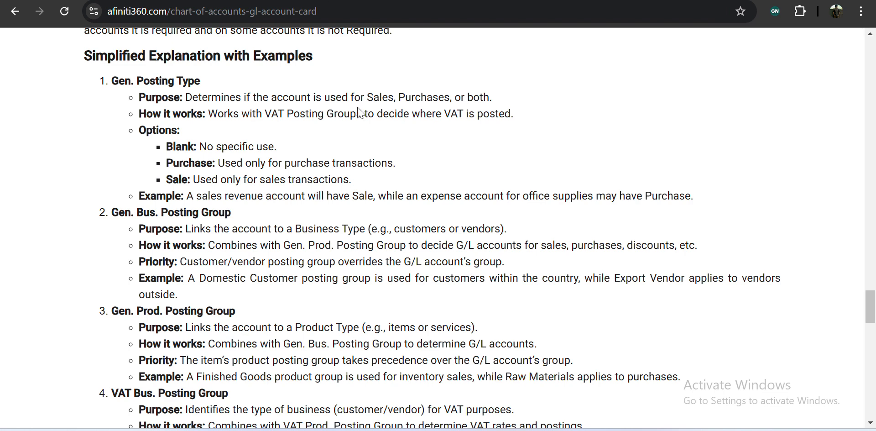
key(ctrl+Tab)
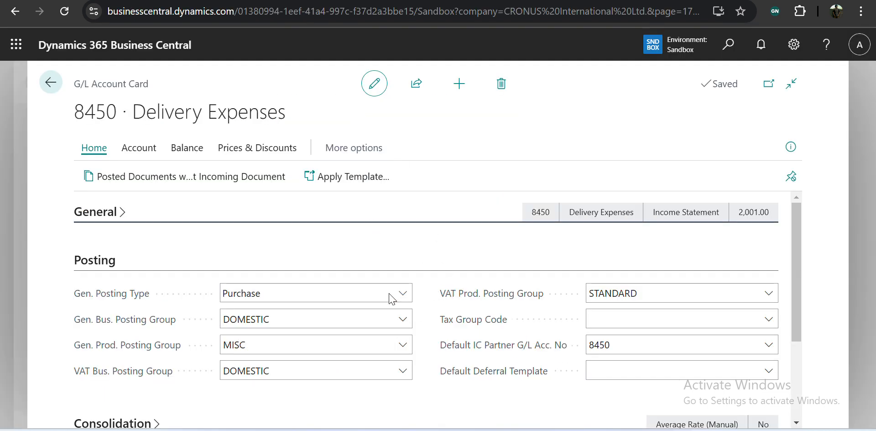
key(ctrl+Tab)
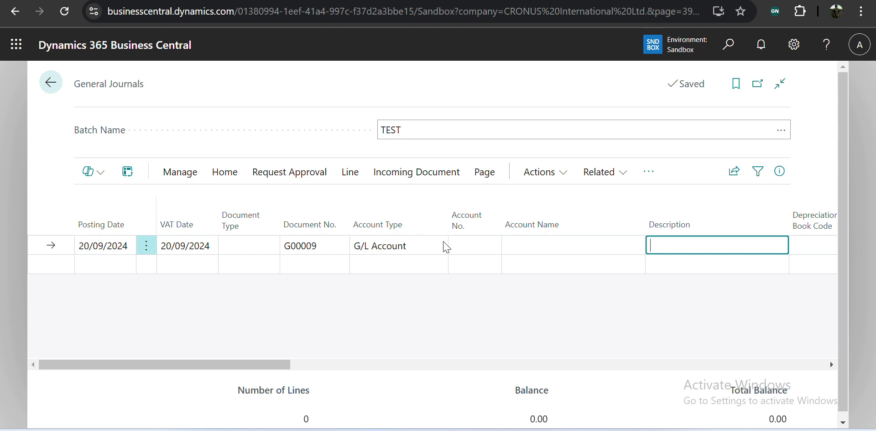
click(456, 239)
text(8450)
key(Tab)
key(Tab)
key(Tab)
key(Tab)
key(shift+Tab)
key(shift+Tab)
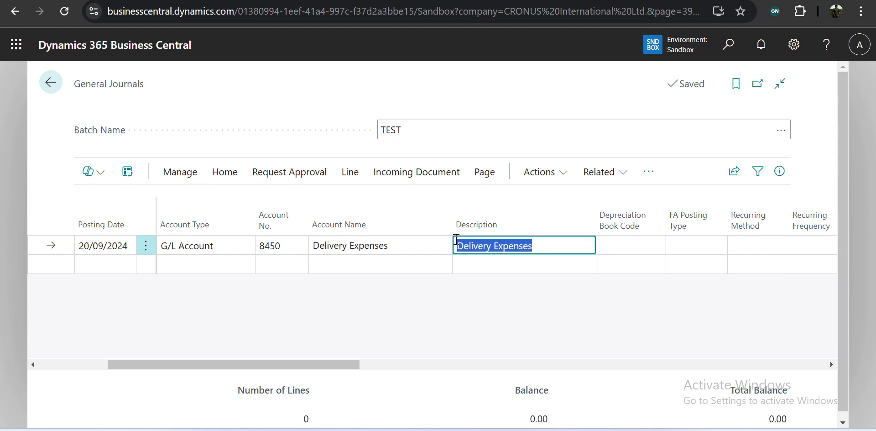
Step: Examine the Gen. Posting Type, Gen. Bus. Posting Group and Gen. Prod. Posting Group values on the Delivery Expenses journal line
key(Tab)
key(Tab)
key(Tab)
key(Tab)
key(Tab)
key(Tab)
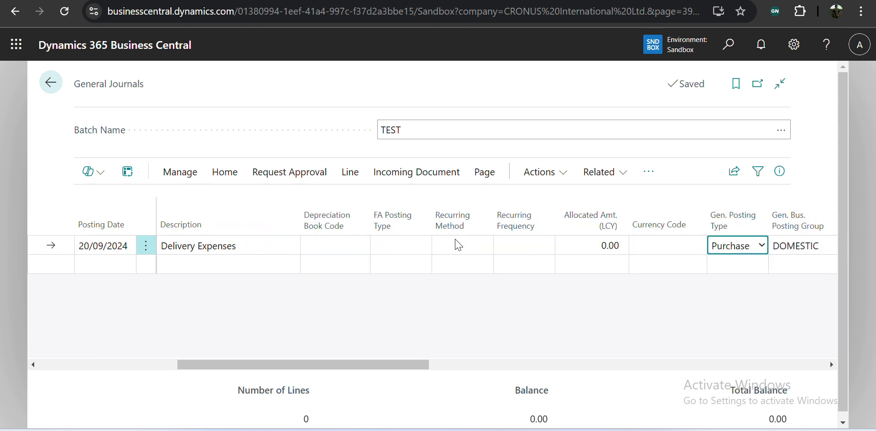
key(Tab)
key(Tab)
key(Tab)
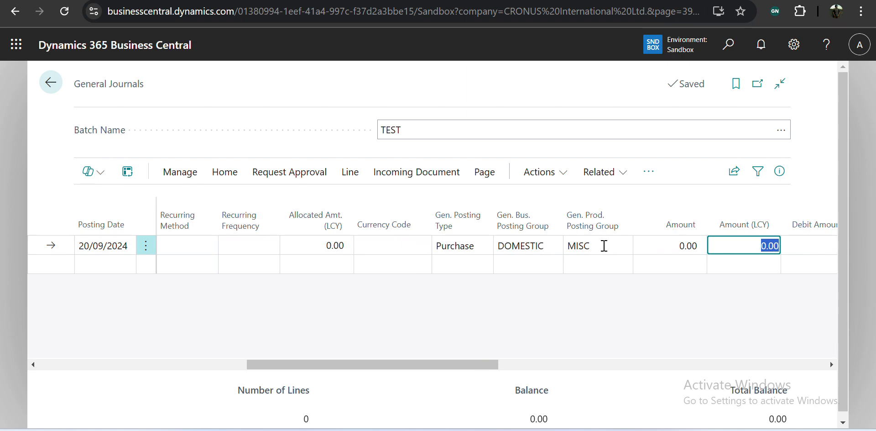
Step: Check the posting fields on the Delivery Expenses card and read the article's explanation of Gen. Prod. Posting Group
key(ctrl+Tab)
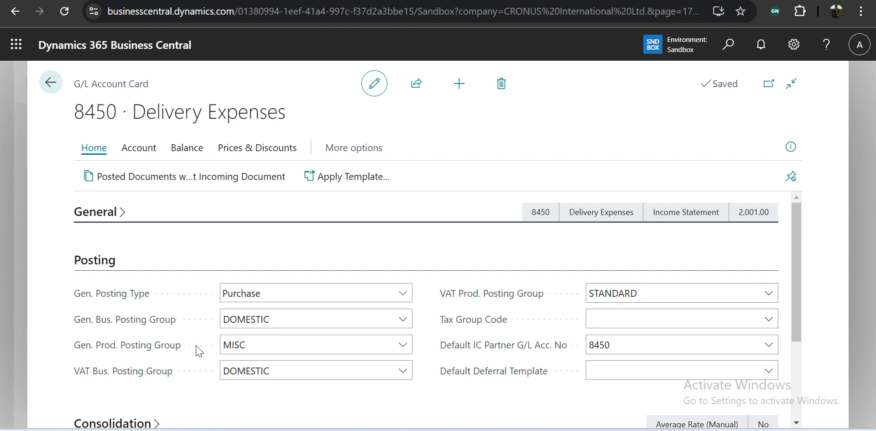
key(ctrl+Tab)
scroll(269, 347, down, 1)
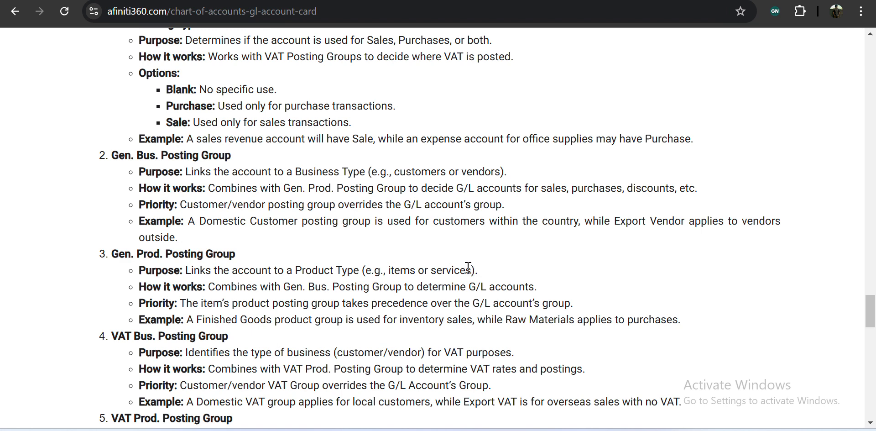
drag(471, 270, 389, 273)
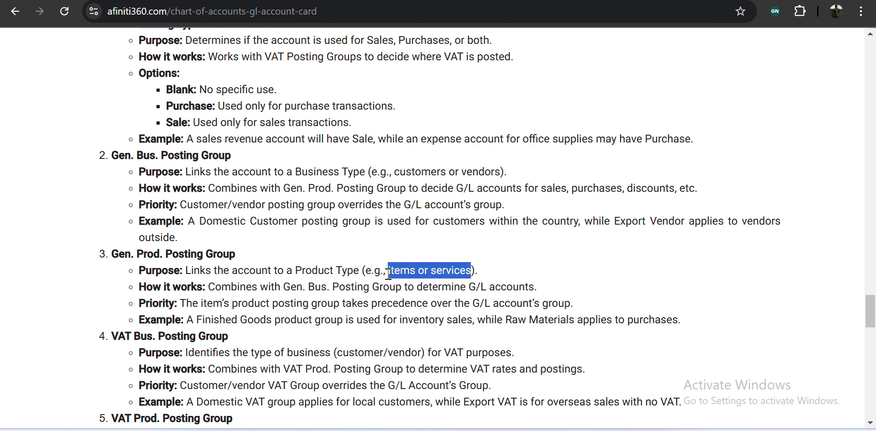
click(389, 273)
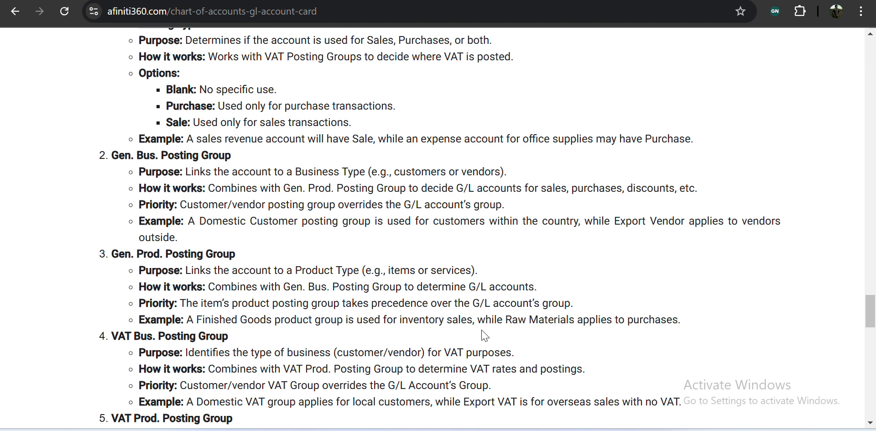
Step: Return to the Delivery Expenses account card and set its VAT Bus. Posting Group to EXPORT
key(ctrl+Tab)
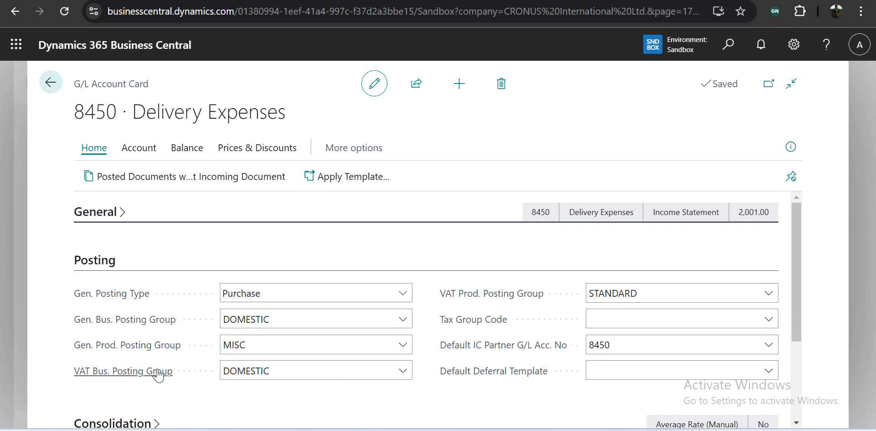
mouse_move(96, 387)
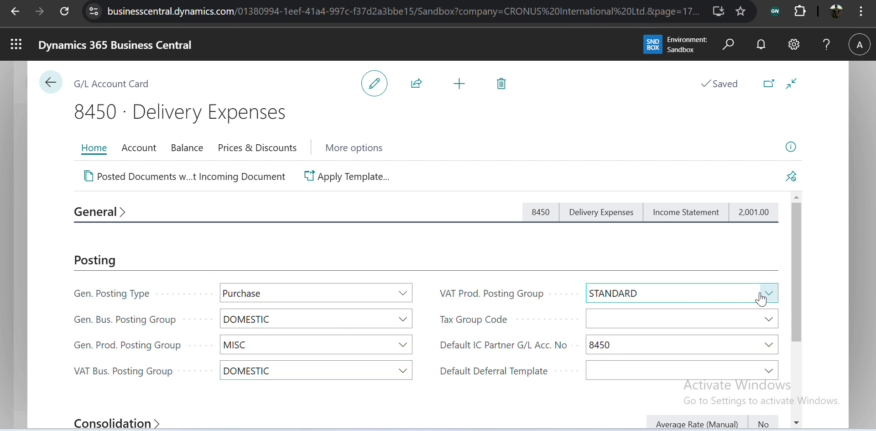
click(410, 377)
click(410, 377)
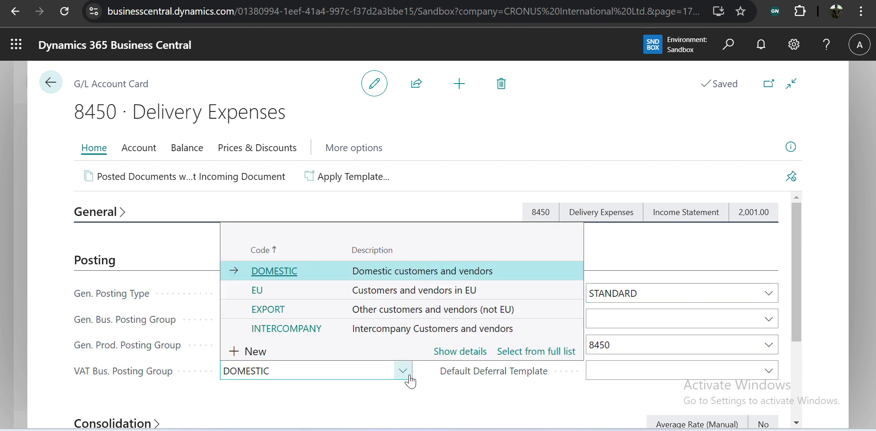
click(297, 313)
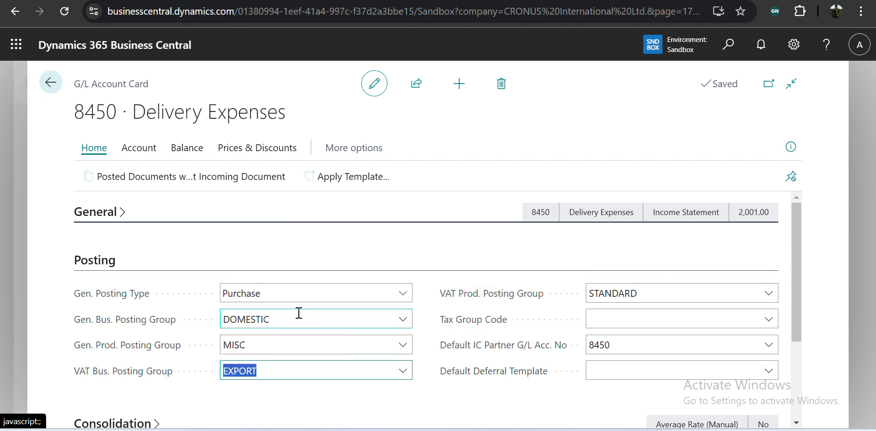
click(753, 292)
click(735, 324)
key(shift+Tab)
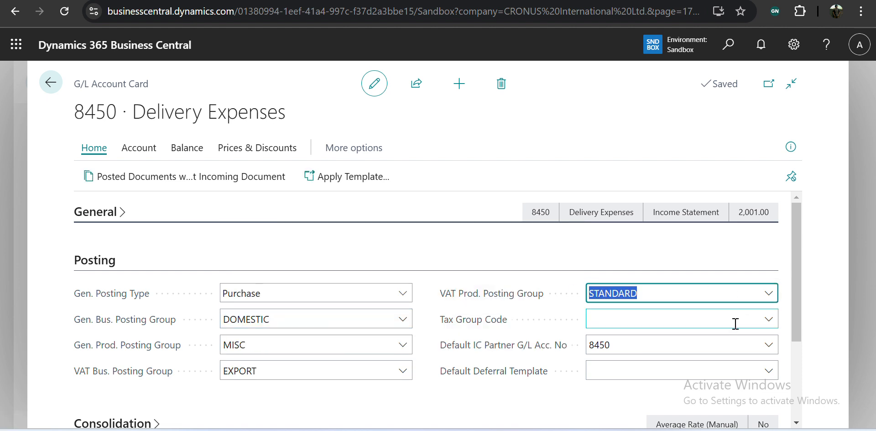
Step: Change the VAT Bus. Posting Group to INTERCOMPANY from the full list of VAT business posting groups
click(408, 377)
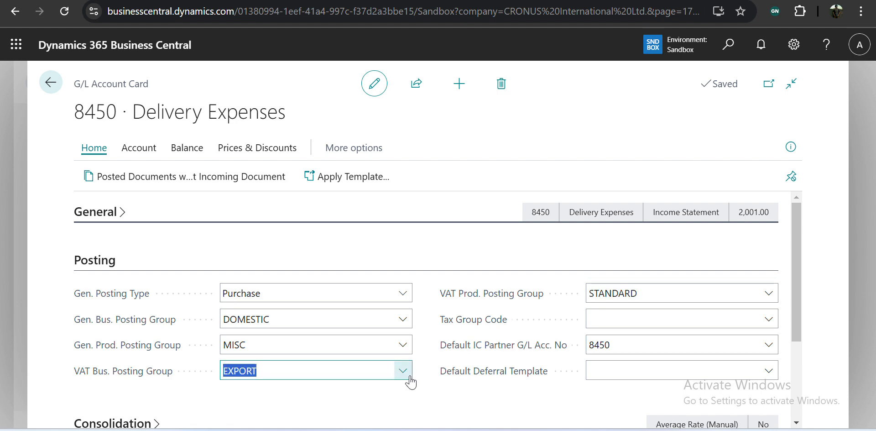
click(560, 352)
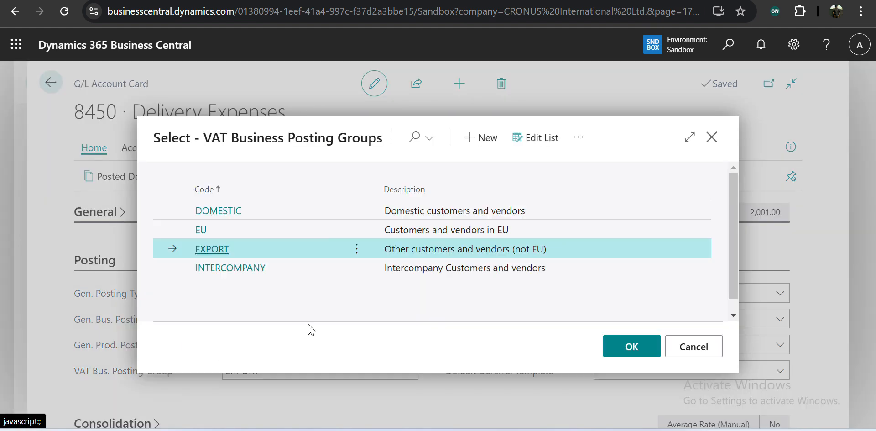
click(231, 268)
key(Tab)
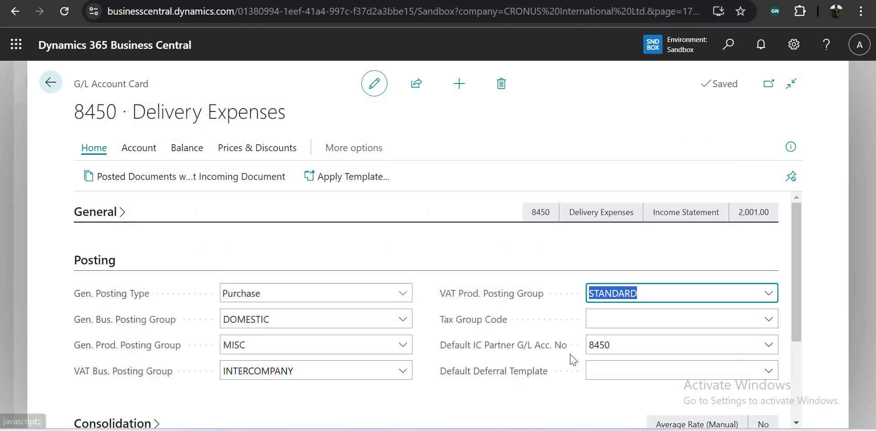
Step: Set the Delivery Expenses account's VAT Prod. Posting Group to REDUCED
key(alt+Down)
scroll(523, 256, up, 2)
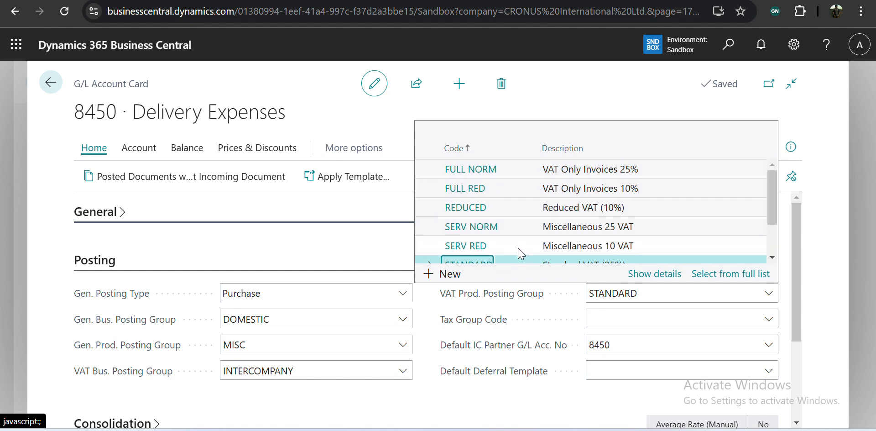
click(472, 210)
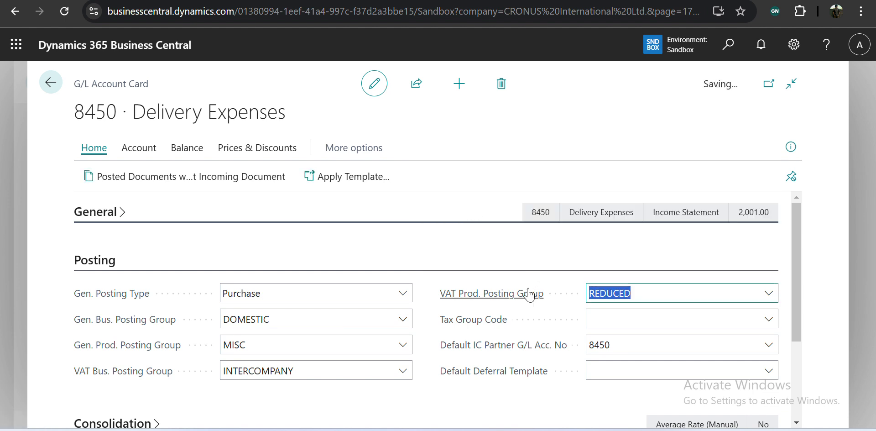
click(568, 326)
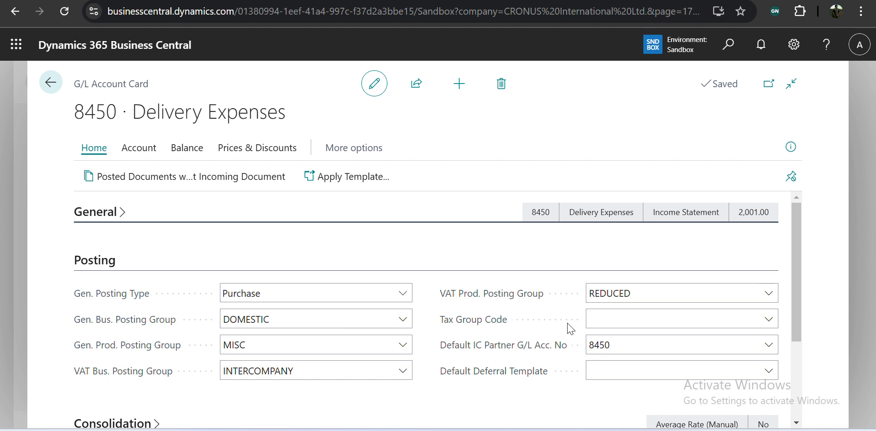
Step: Clear the VAT Prod. Posting Group, acknowledge the cost type message, and set the VAT Bus. Posting Group to EXPORT
click(697, 287)
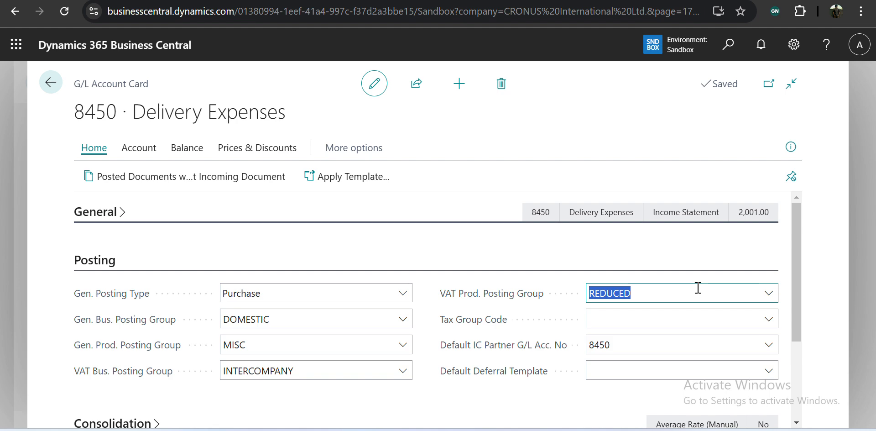
key(BackSpace)
key(shift+Tab)
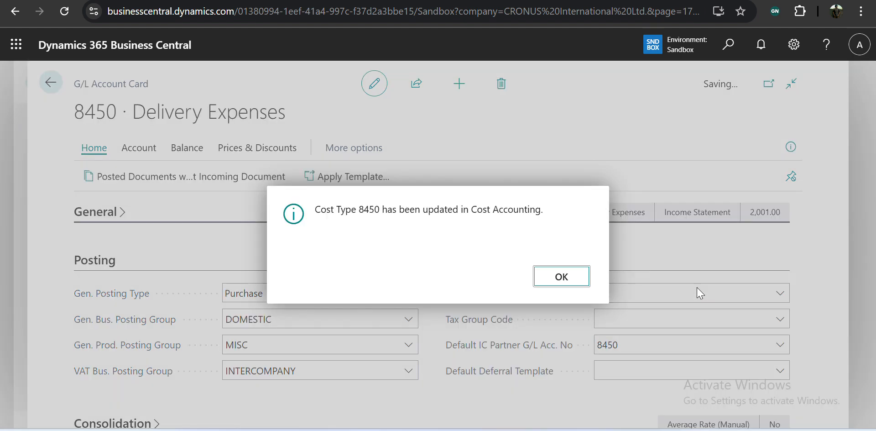
key(Return)
key(alt+Down)
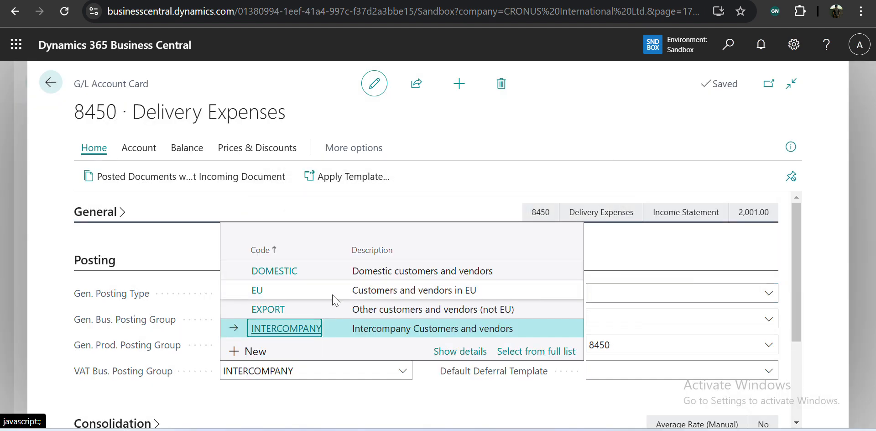
click(296, 312)
click(421, 380)
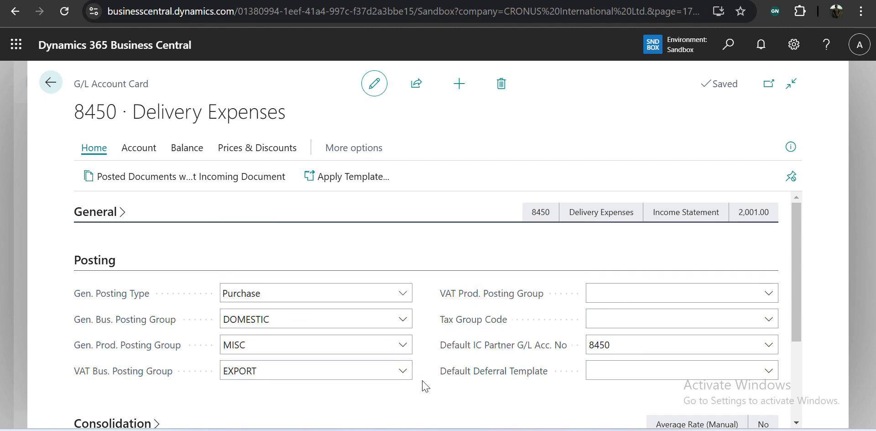
Step: Set the Gen. Bus. Posting Group to EXPORT and switch it back to DOMESTIC
click(409, 324)
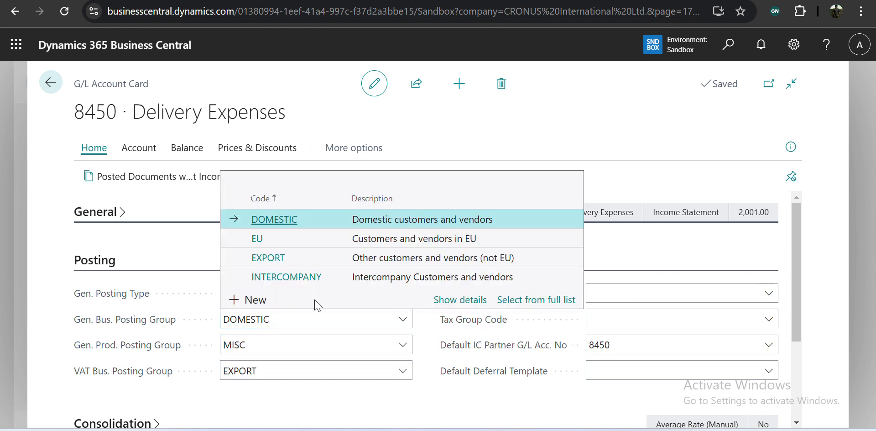
click(296, 262)
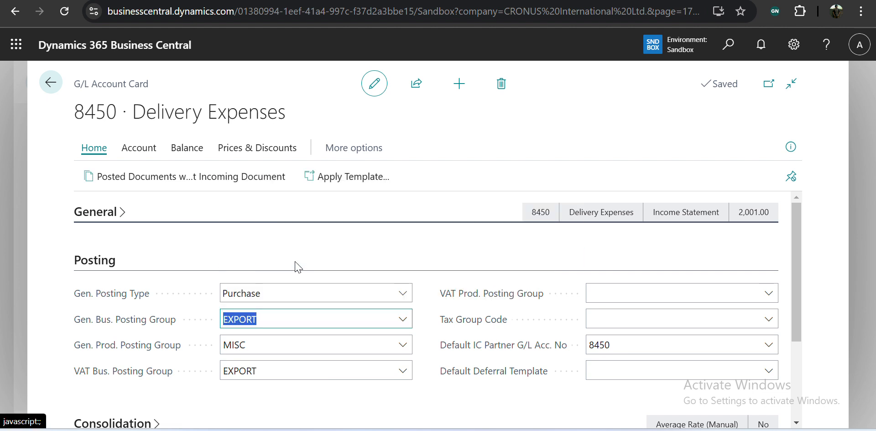
click(403, 320)
click(403, 320)
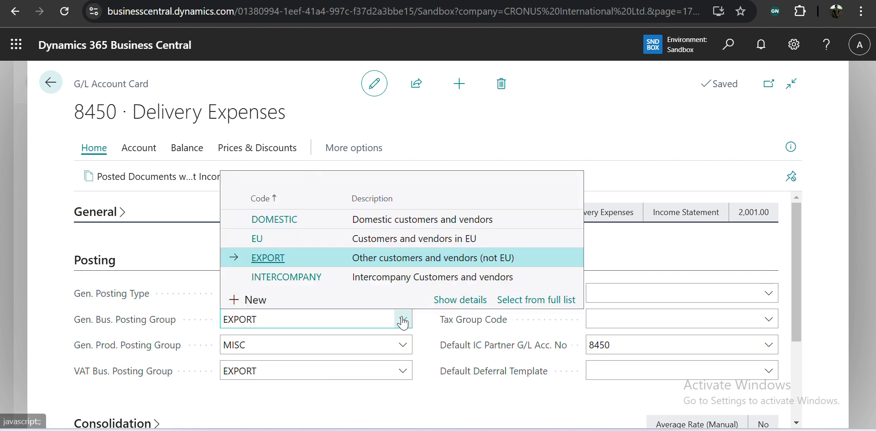
click(290, 221)
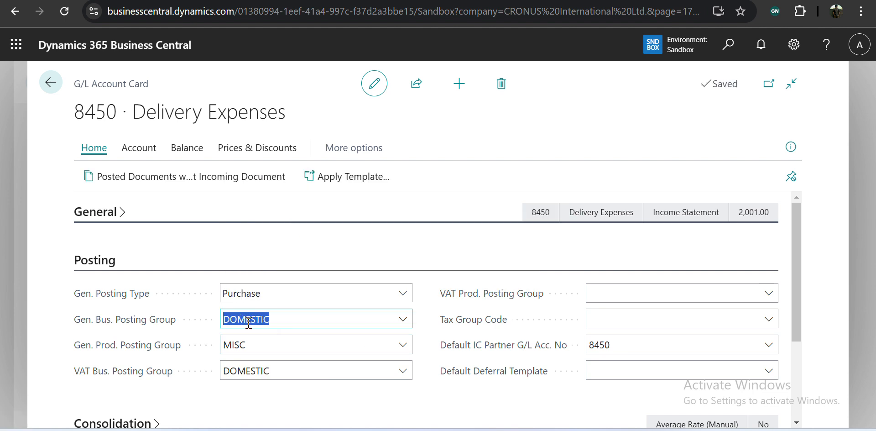
click(318, 395)
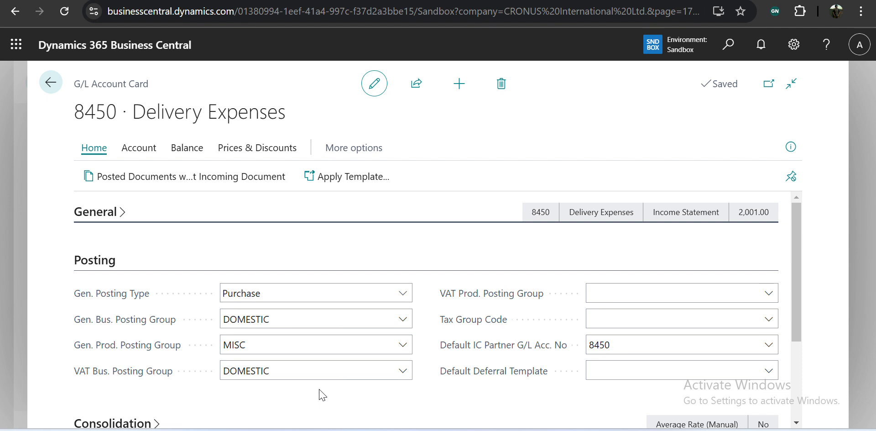
Step: Set the Delivery Expenses account's Gen. Prod. Posting Group to SERVICES, replace it with ZERO from the full list, and acknowledge the cost type message
click(401, 345)
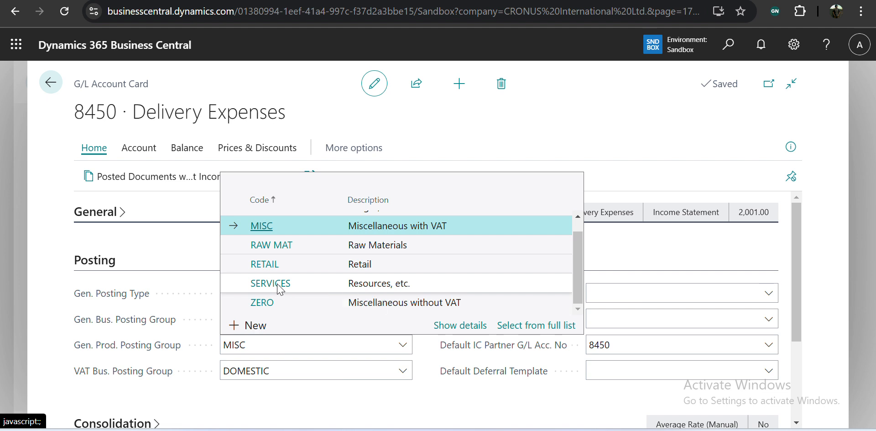
click(280, 289)
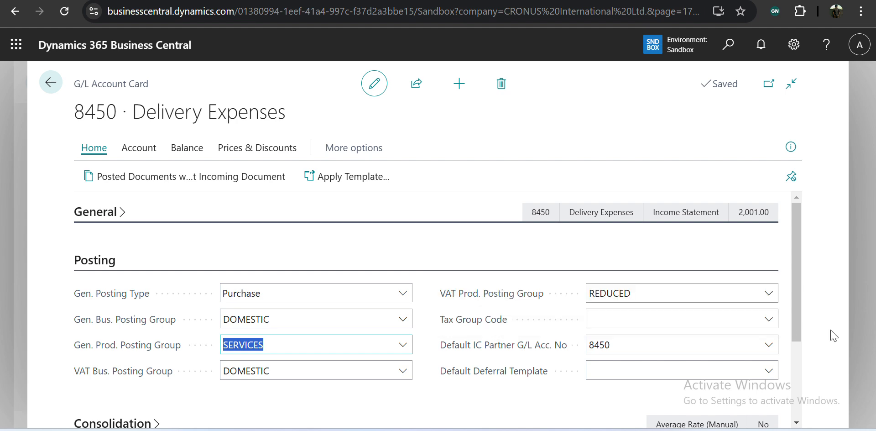
click(401, 345)
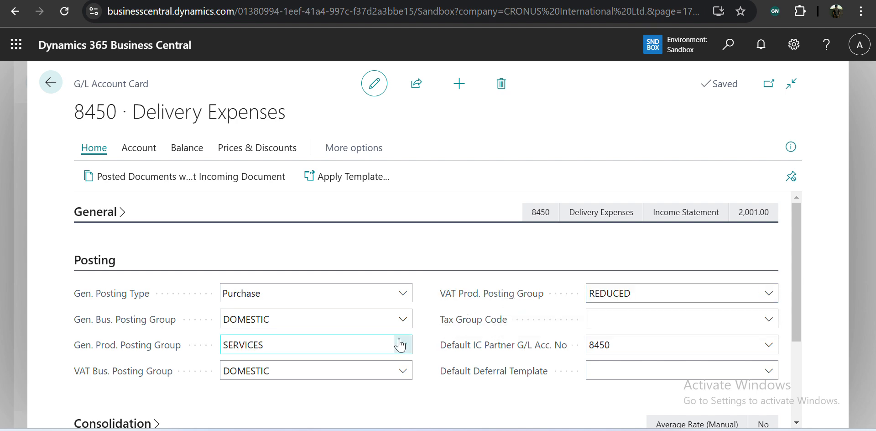
click(601, 380)
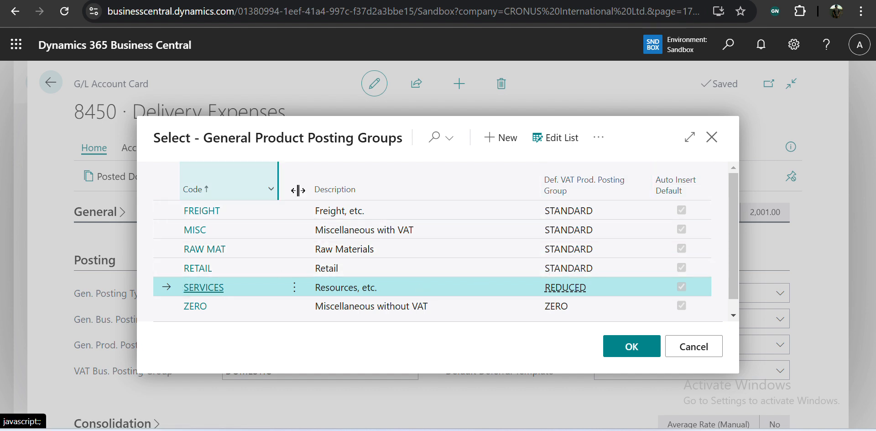
click(194, 307)
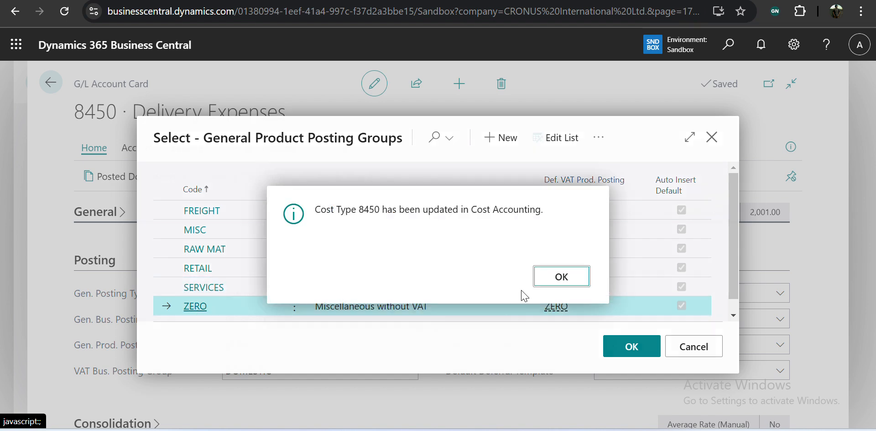
click(561, 277)
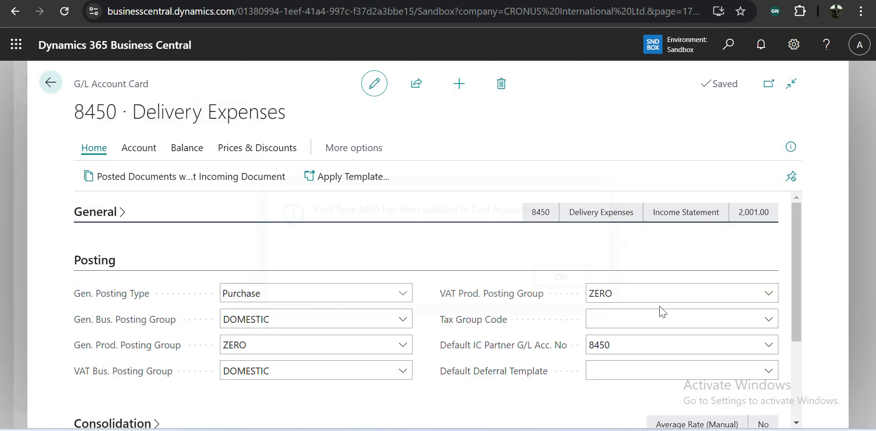
click(565, 329)
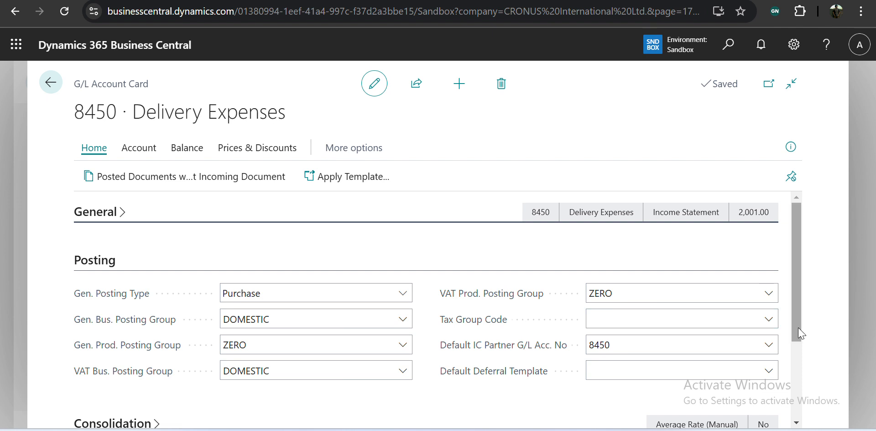
Step: Look up the available Tax Group Code options and read the description of the Default IC Partner G/L Acc. No field
click(770, 321)
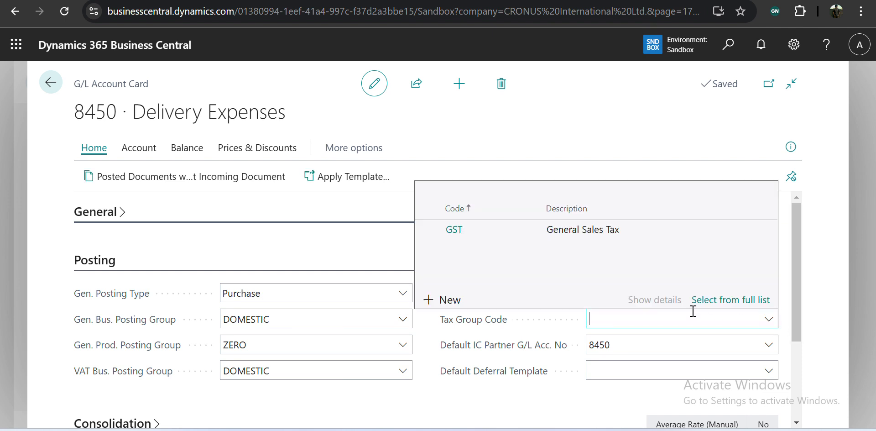
click(562, 323)
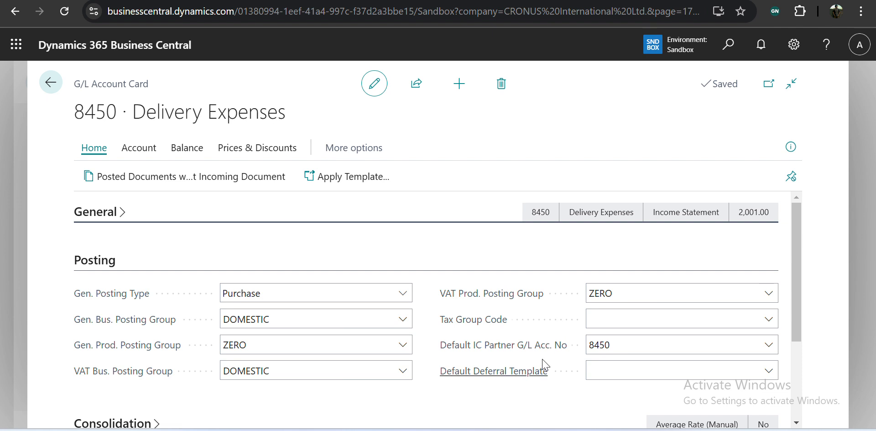
mouse_move(496, 354)
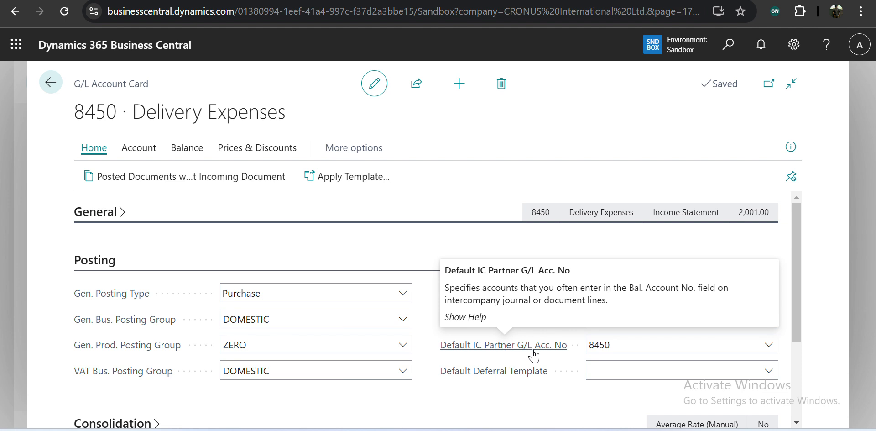
click(775, 352)
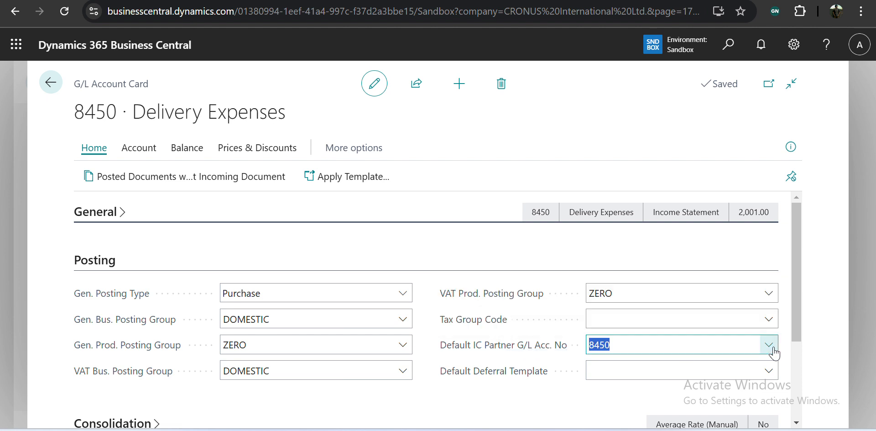
click(564, 368)
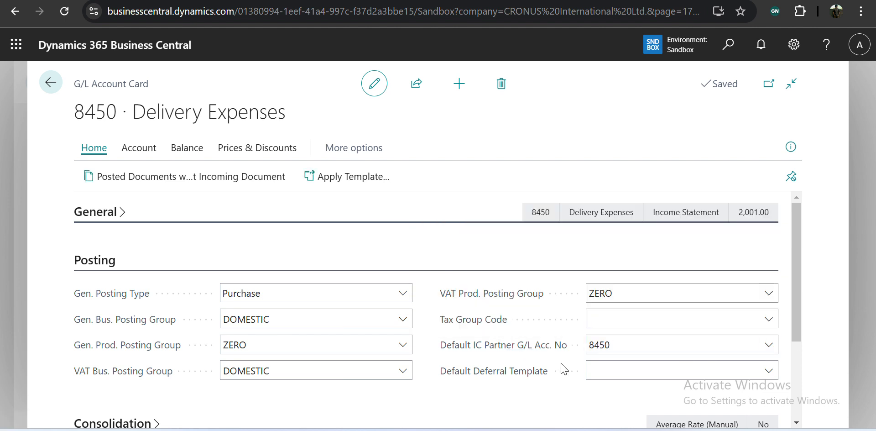
Step: View the list of available companies and check the deferral codes offered for the Default Deferral Template
click(679, 46)
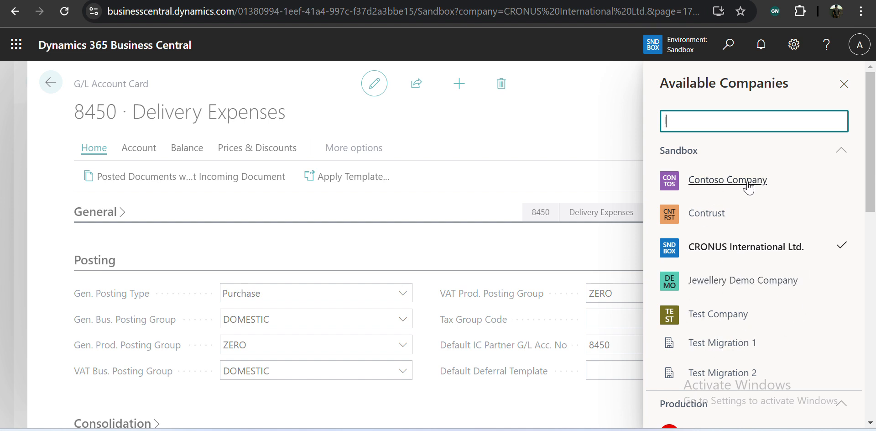
click(577, 239)
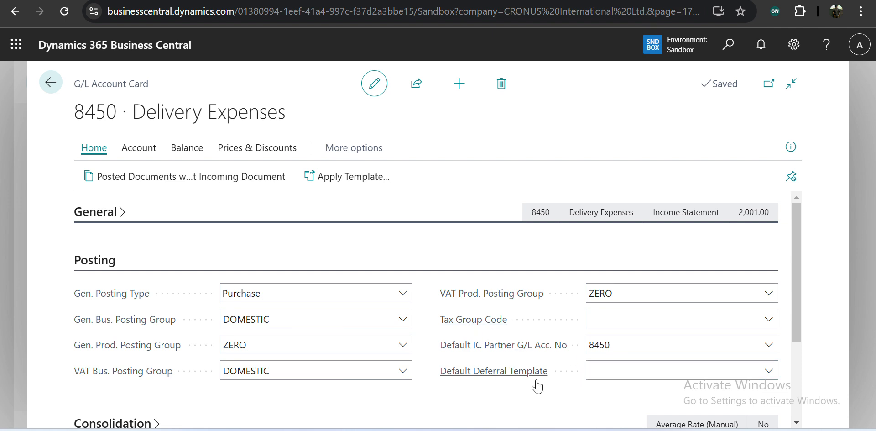
scroll(532, 383, down, 1)
mouse_move(565, 329)
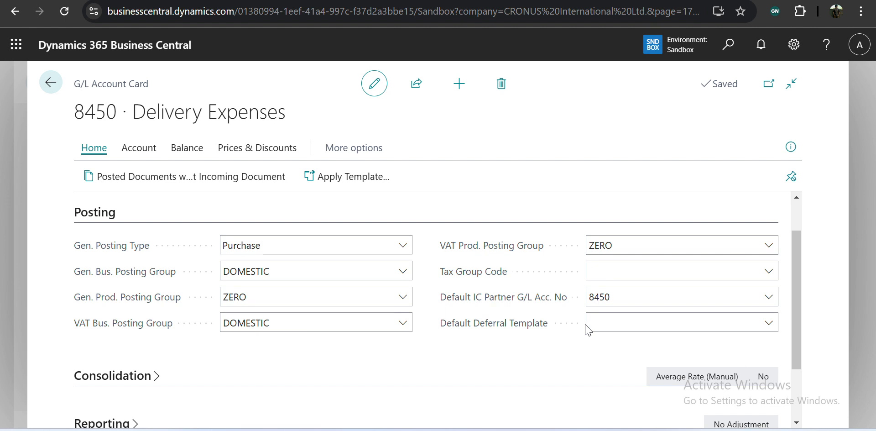
click(626, 328)
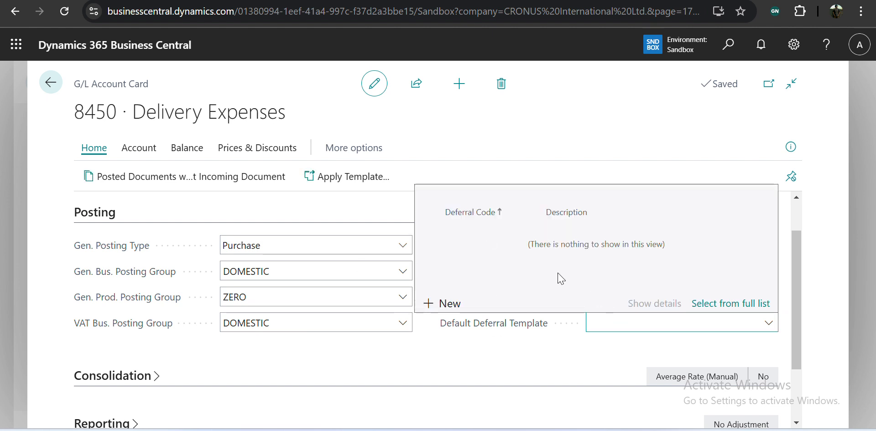
click(502, 378)
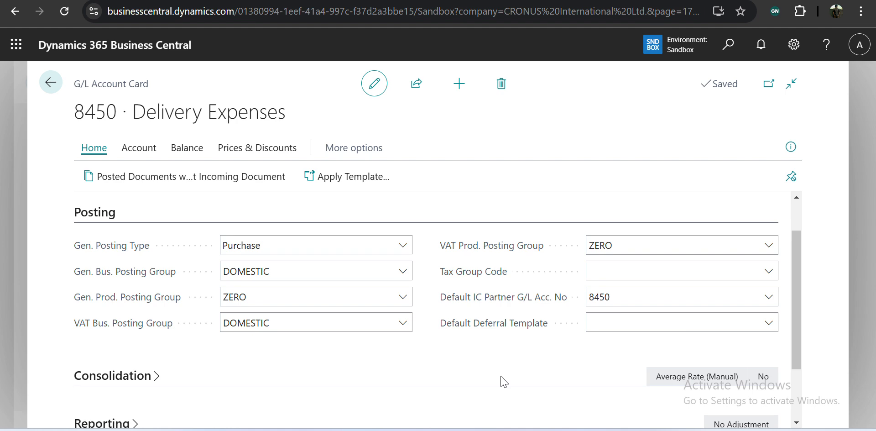
Step: Find the Deferral Schedule function for the Delivery Expenses line in the TEST general journal, and return to the account card
key(Escape)
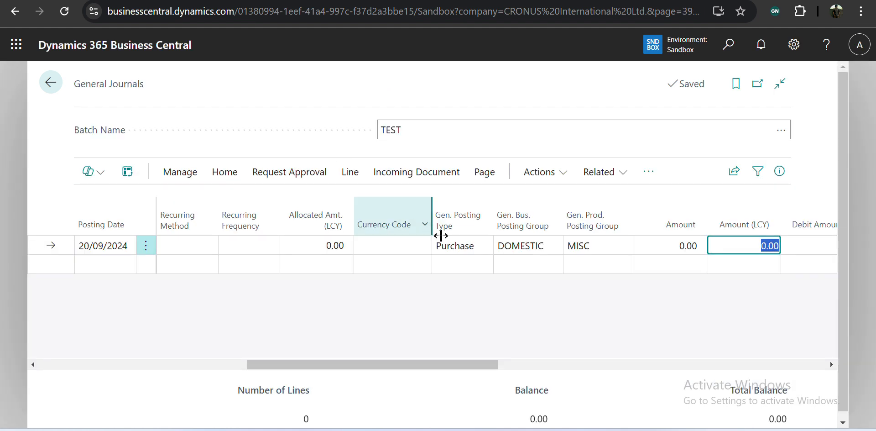
drag(397, 366, 209, 364)
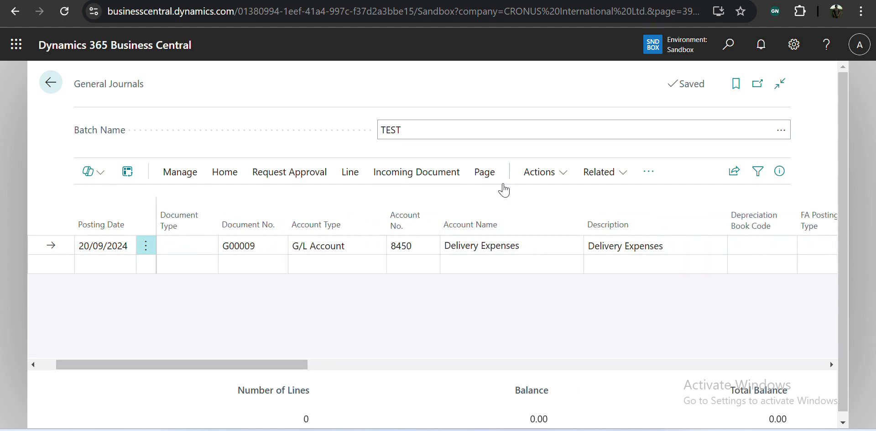
click(564, 178)
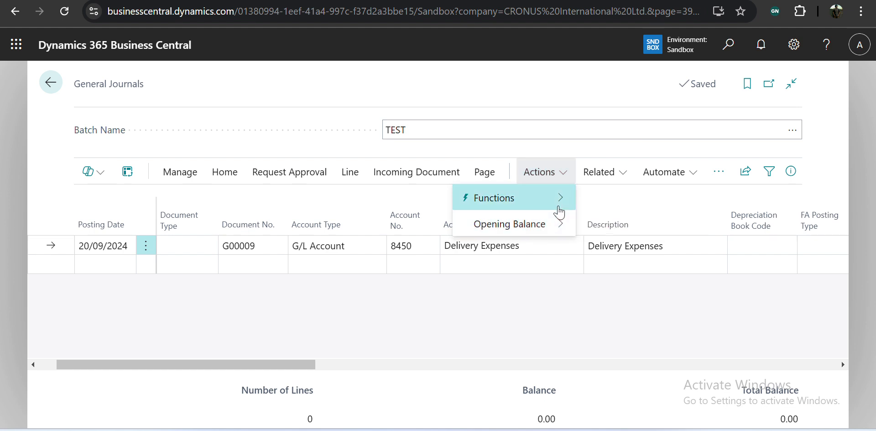
mouse_move(560, 212)
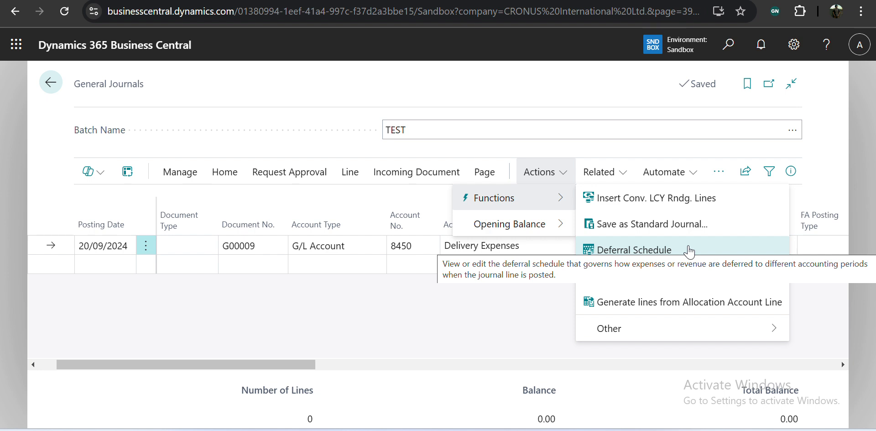
click(446, 289)
key(Escape)
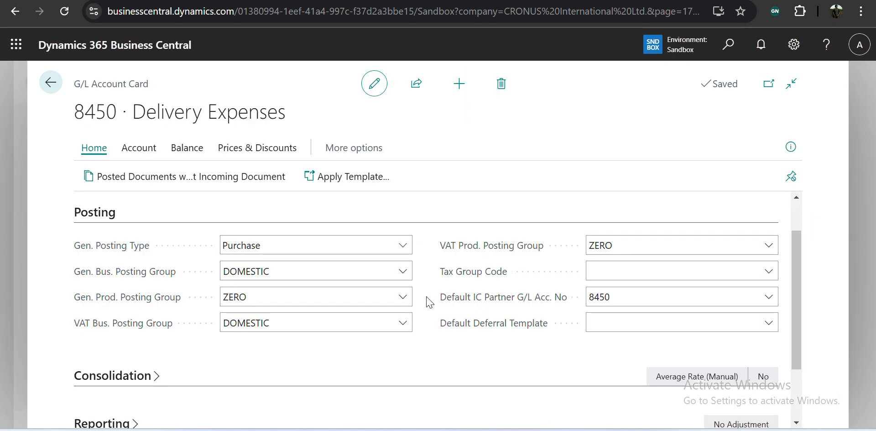
Step: Collapse the account card's Posting section and expand the Consolidation, Reporting and Cost Accounting sections for review
scroll(425, 300, up, 1)
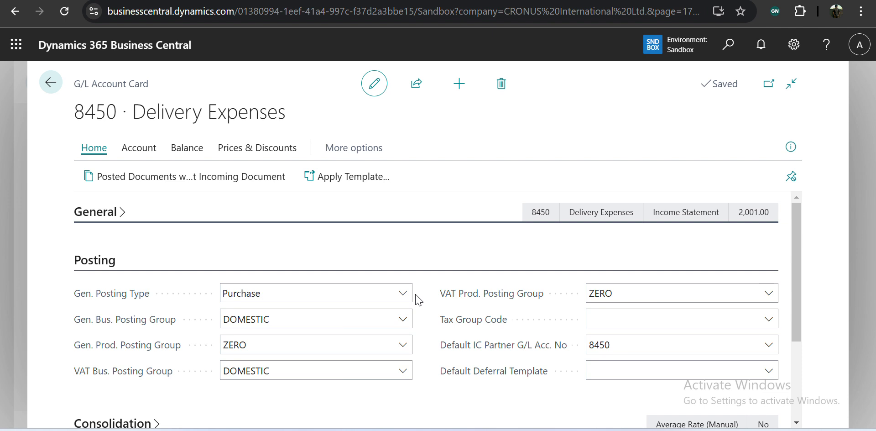
click(95, 263)
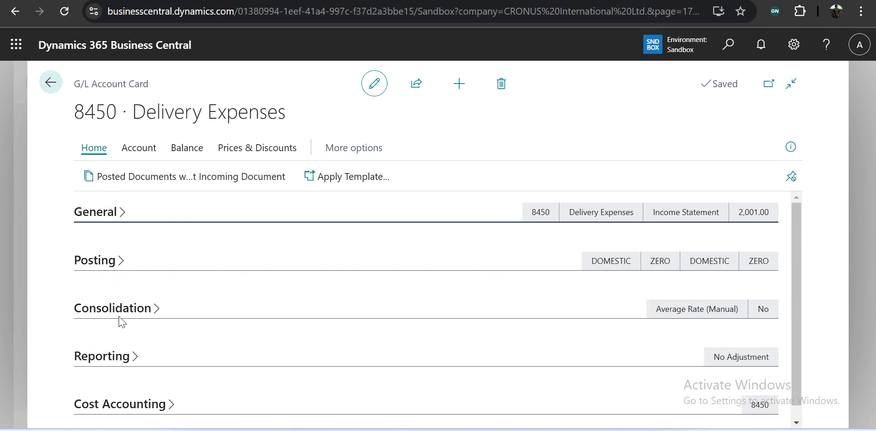
click(158, 312)
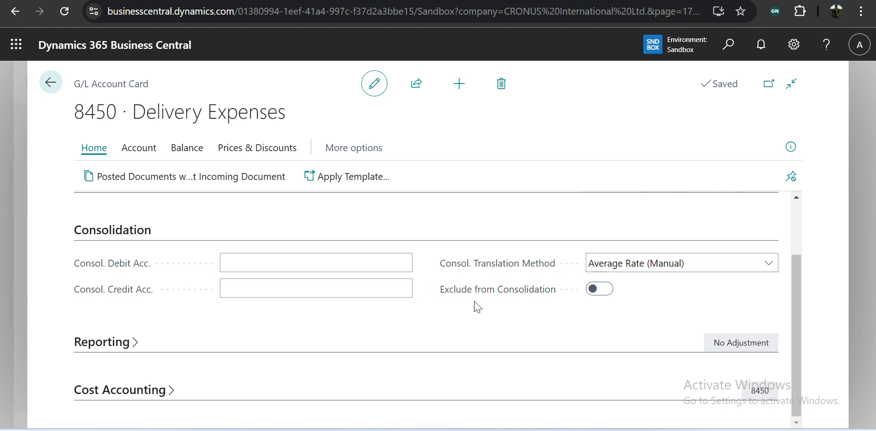
click(109, 341)
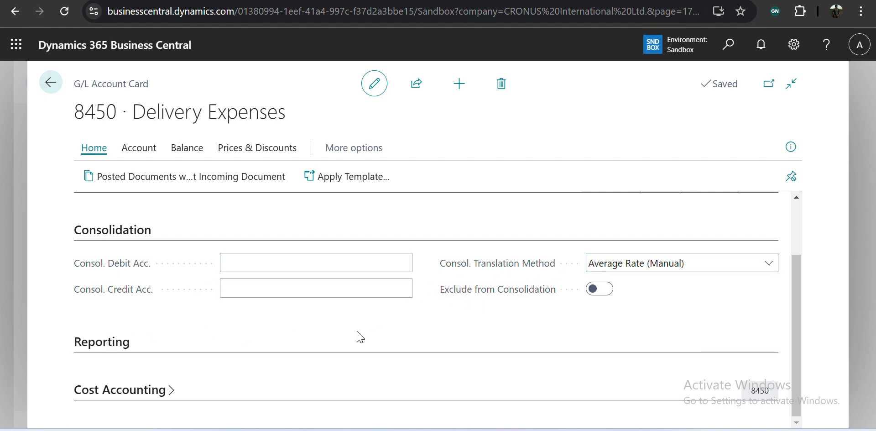
click(161, 397)
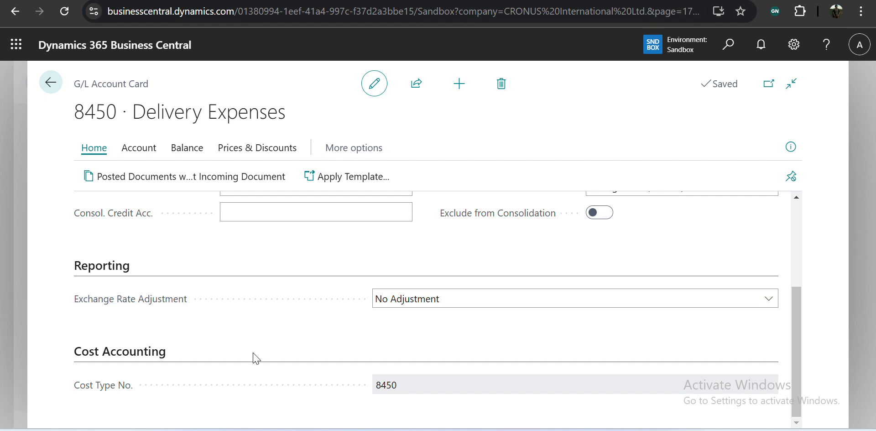
Step: View the Exchange Rate Adjustment options in the Reporting section without changing the selection
click(439, 309)
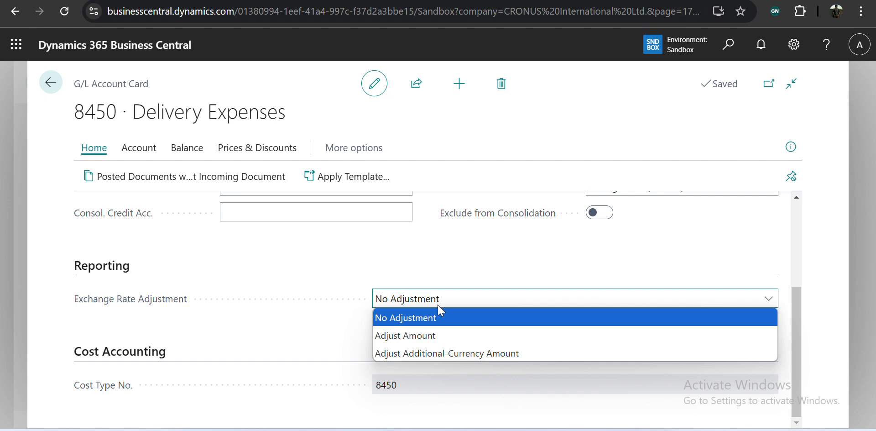
scroll(325, 292, up, 3)
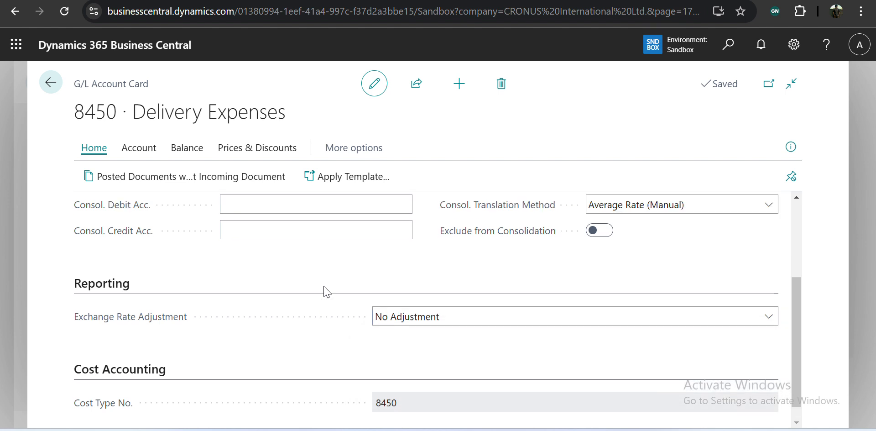
scroll(324, 292, up, 1)
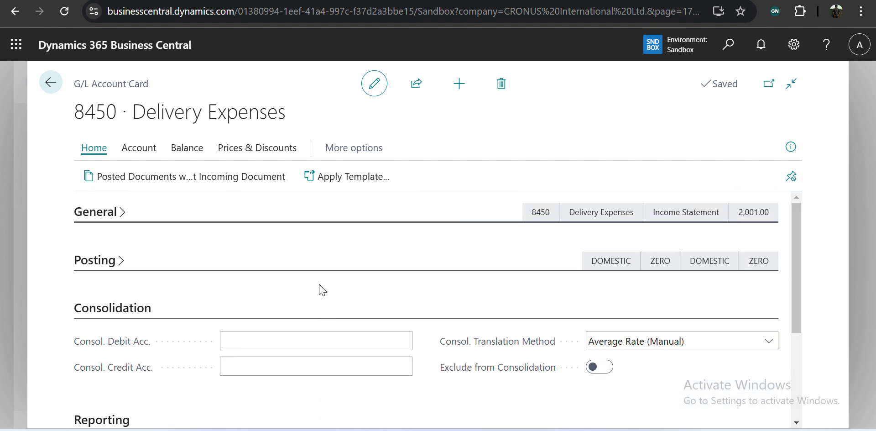
Step: Review the Account, Balance, and Prices & Discounts actions available on the Delivery Expenses account card
click(151, 155)
click(174, 155)
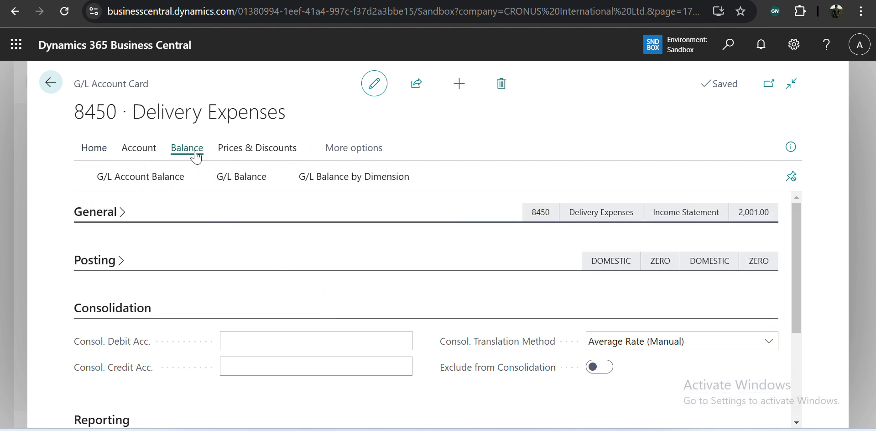
click(228, 155)
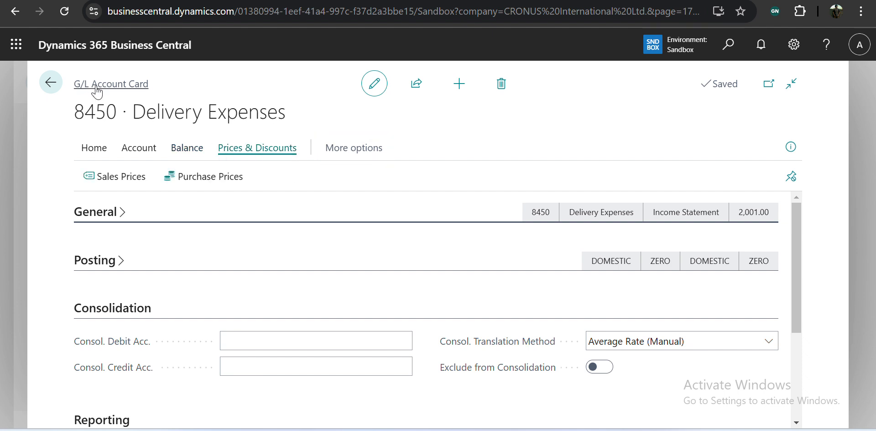
Step: Return to the Chart of Accounts and review its Home and Account actions for the Delivery Expenses account
click(52, 86)
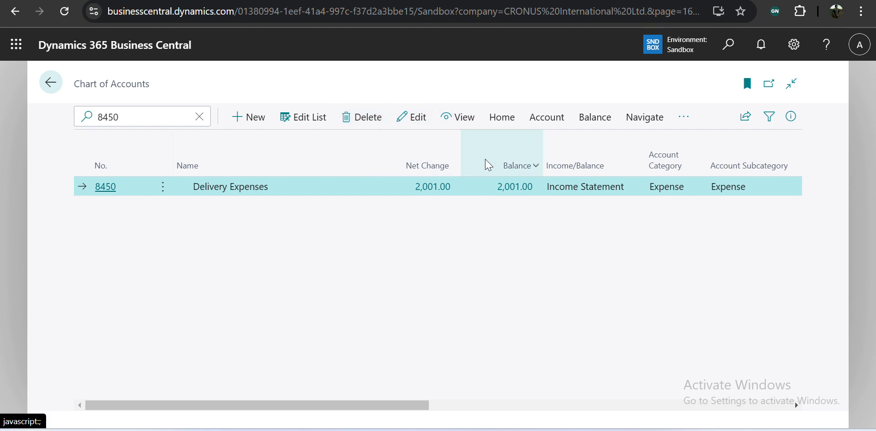
click(509, 122)
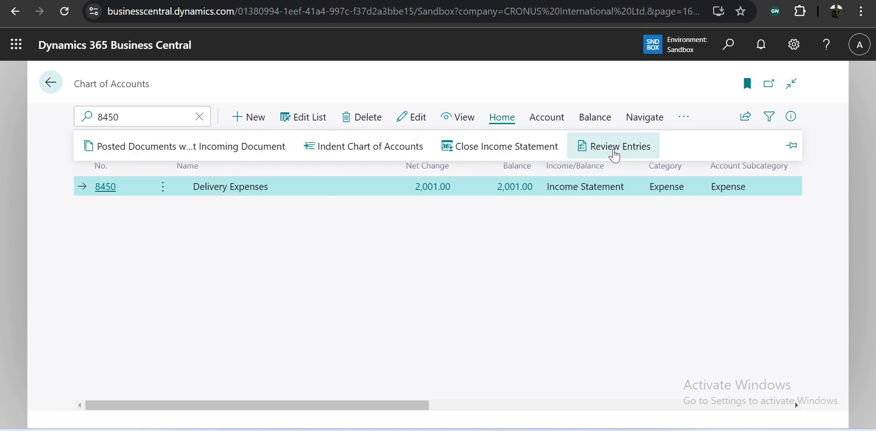
click(554, 117)
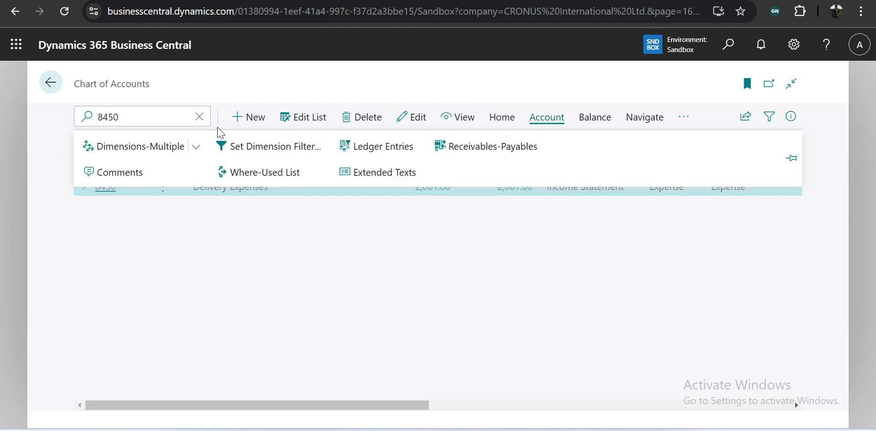
Step: Compare the Home, Account and Balance actions available in the Chart of Accounts for account 8450
click(499, 120)
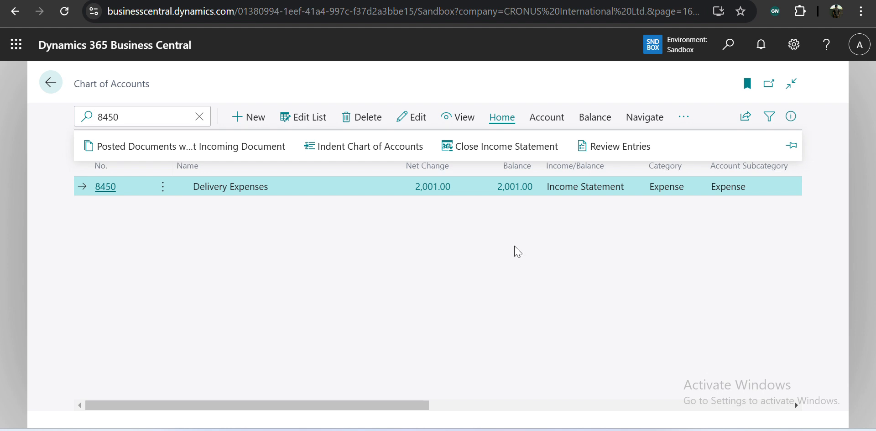
click(549, 115)
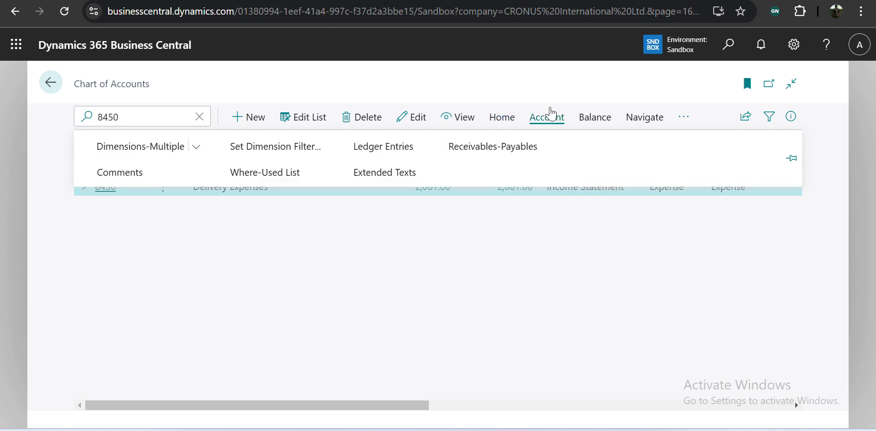
click(583, 119)
click(259, 267)
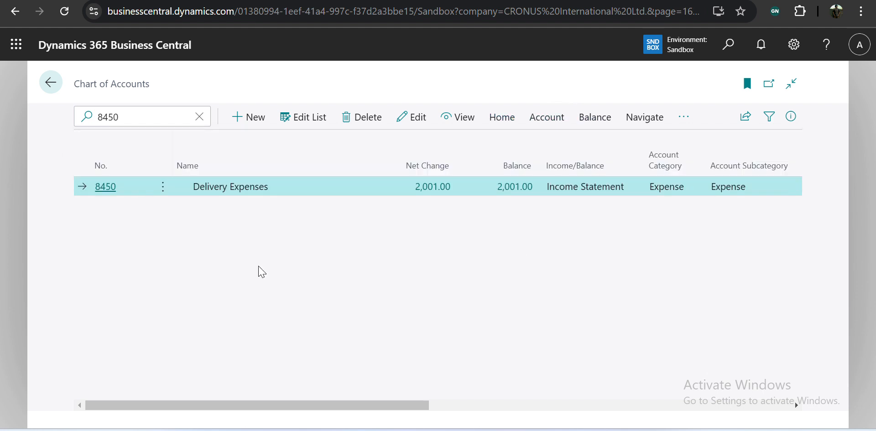
Step: Open the G/L account card for 8450 Delivery Expenses and collapse its Consolidation and Reporting sections
click(110, 191)
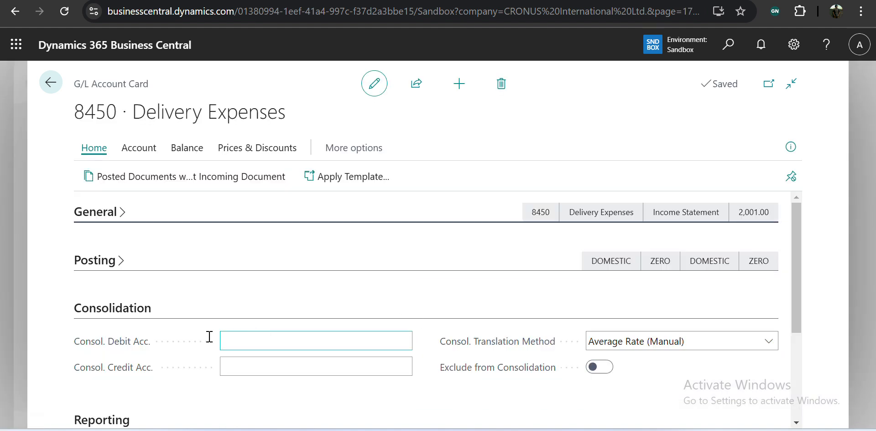
click(120, 308)
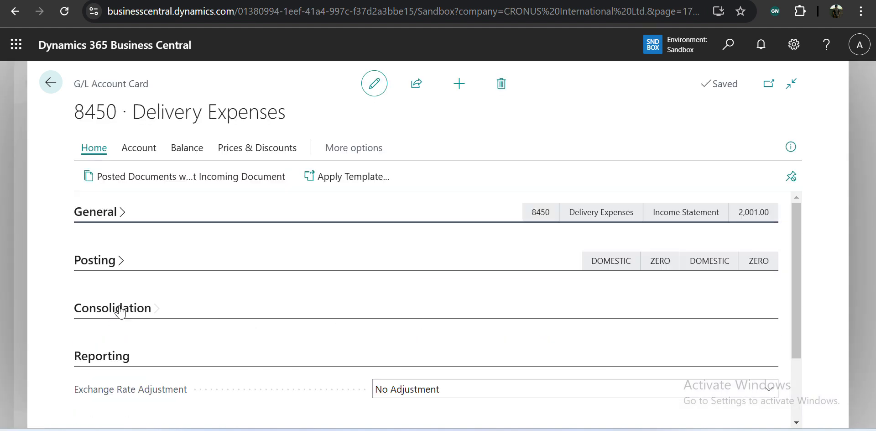
click(110, 362)
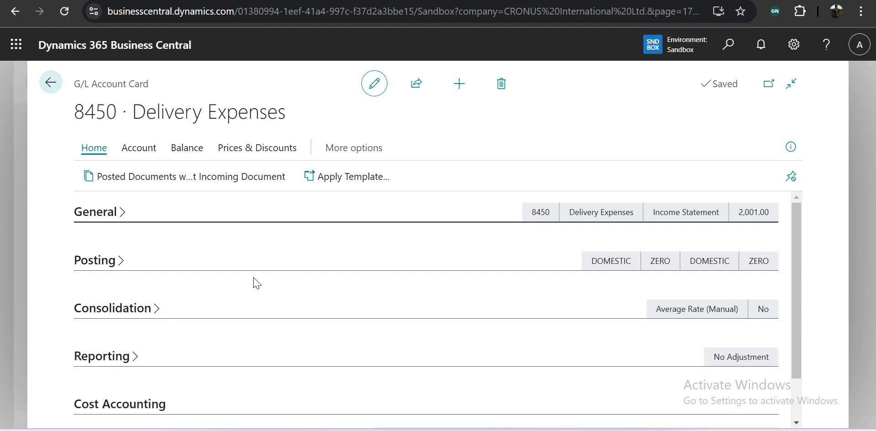